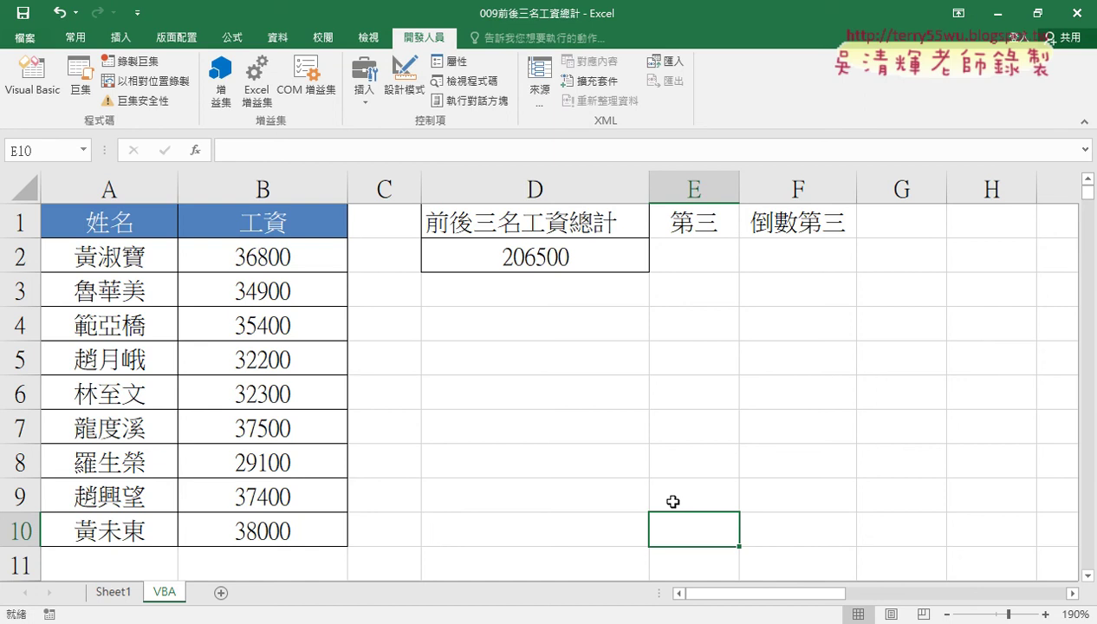
# - Point out cells E2 and F2, which will hold the third-largest and third-smallest salaries
pyautogui.click(705, 263)
pyautogui.click(779, 262)
pyautogui.click(691, 255)
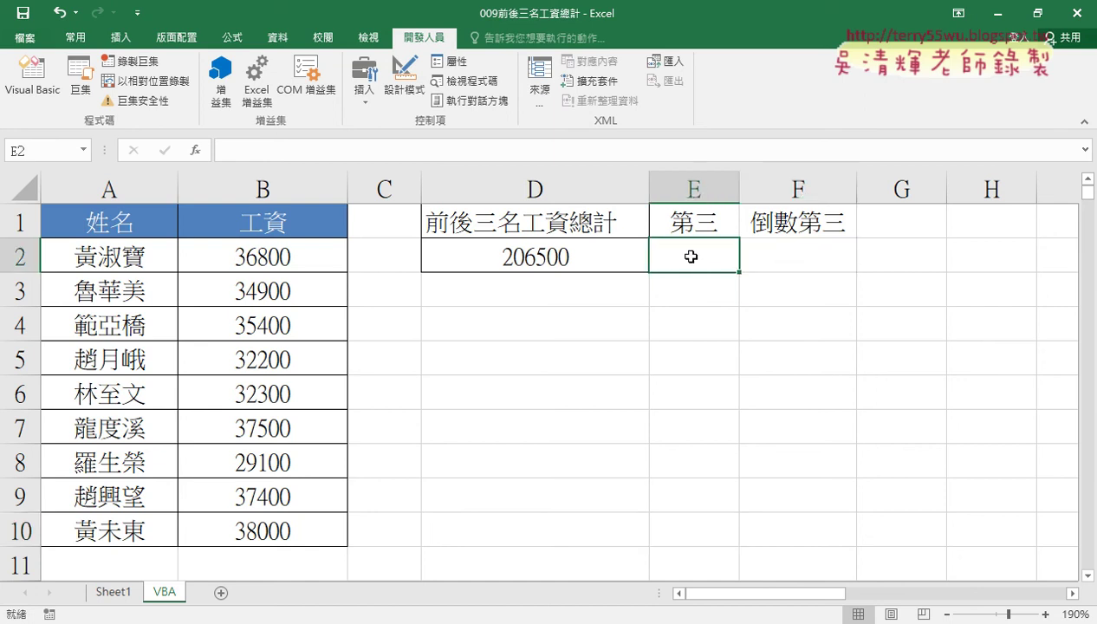
pyautogui.click(805, 259)
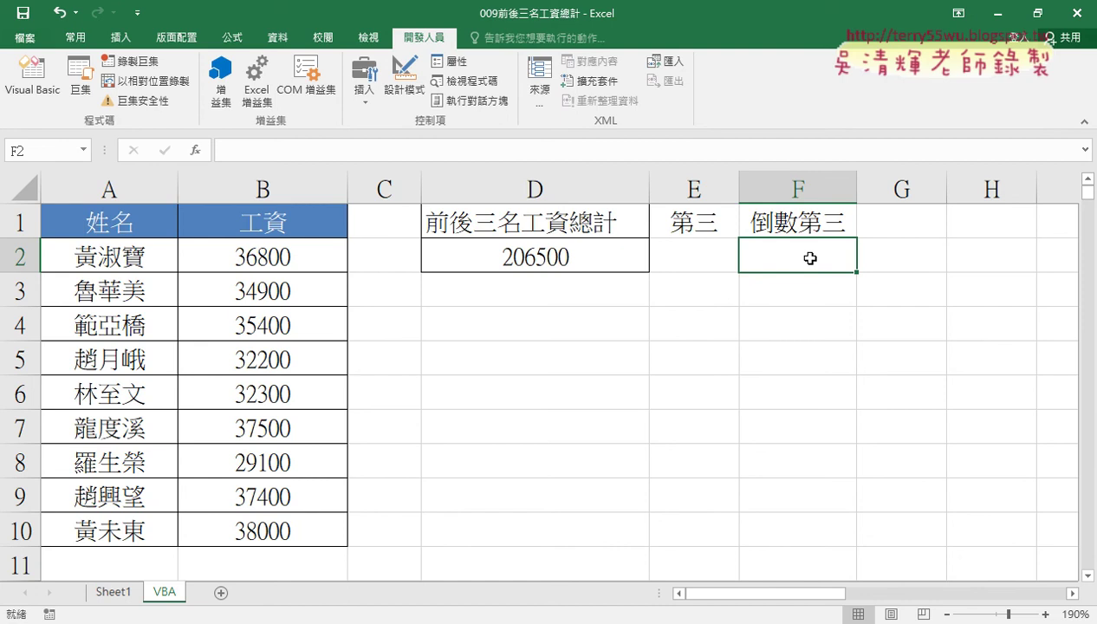
pyautogui.click(675, 267)
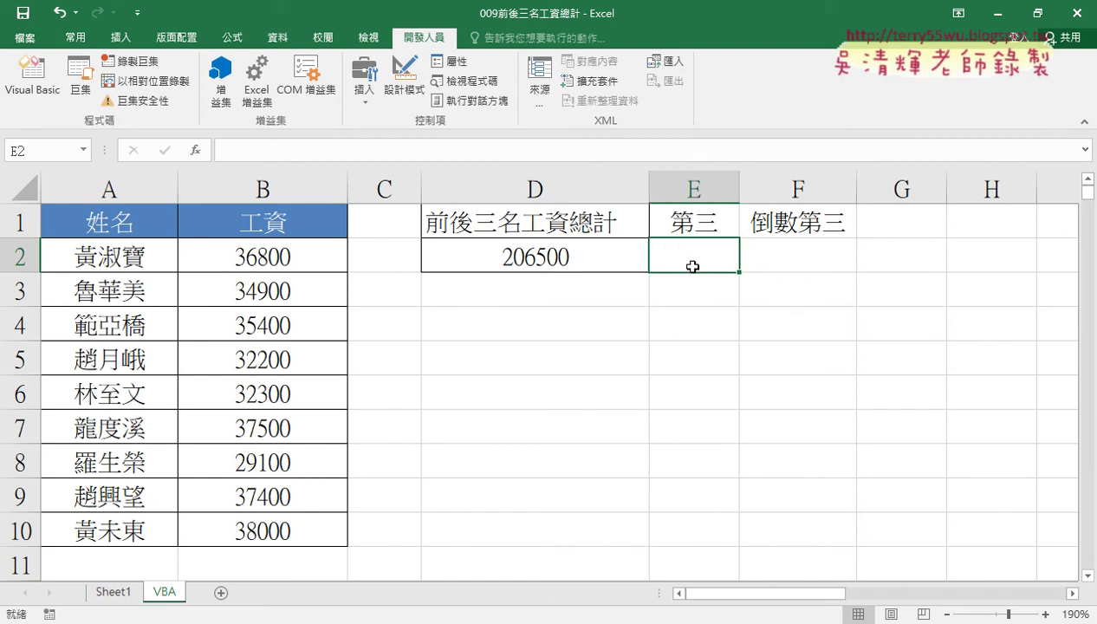
pyautogui.click(797, 262)
pyautogui.click(690, 262)
# - Enter =LARGE(B2:B10,3) in E2 through the function wizard, giving 37400
pyautogui.click(194, 151)
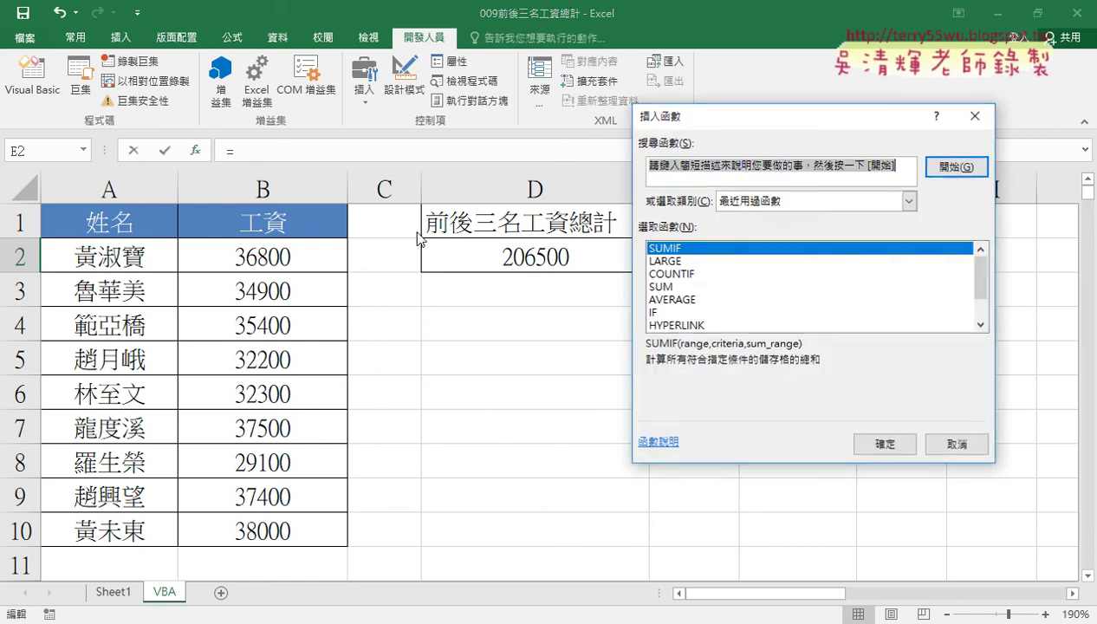
pyautogui.click(725, 248)
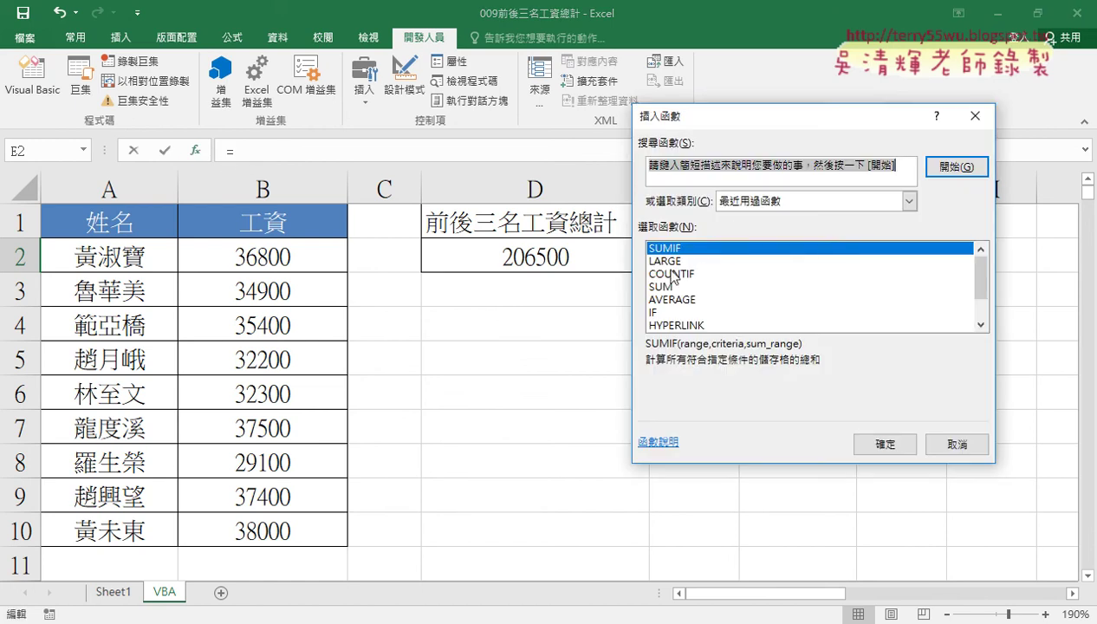
pyautogui.doubleClick(697, 261)
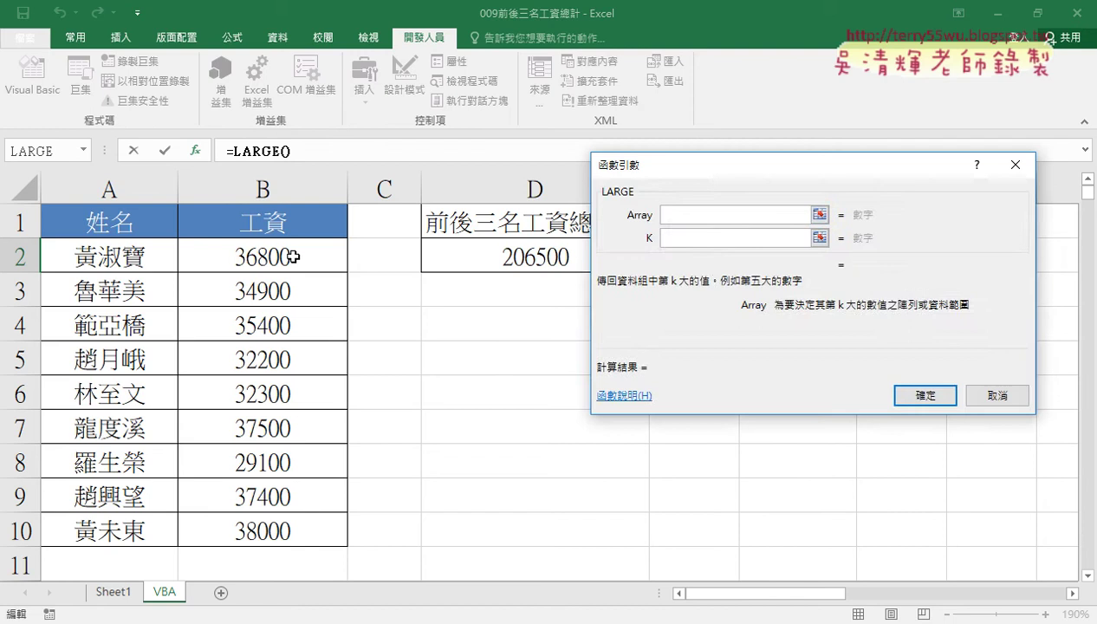
pyautogui.moveTo(291, 256); pyautogui.dragTo(291, 529)
pyautogui.click(723, 236)
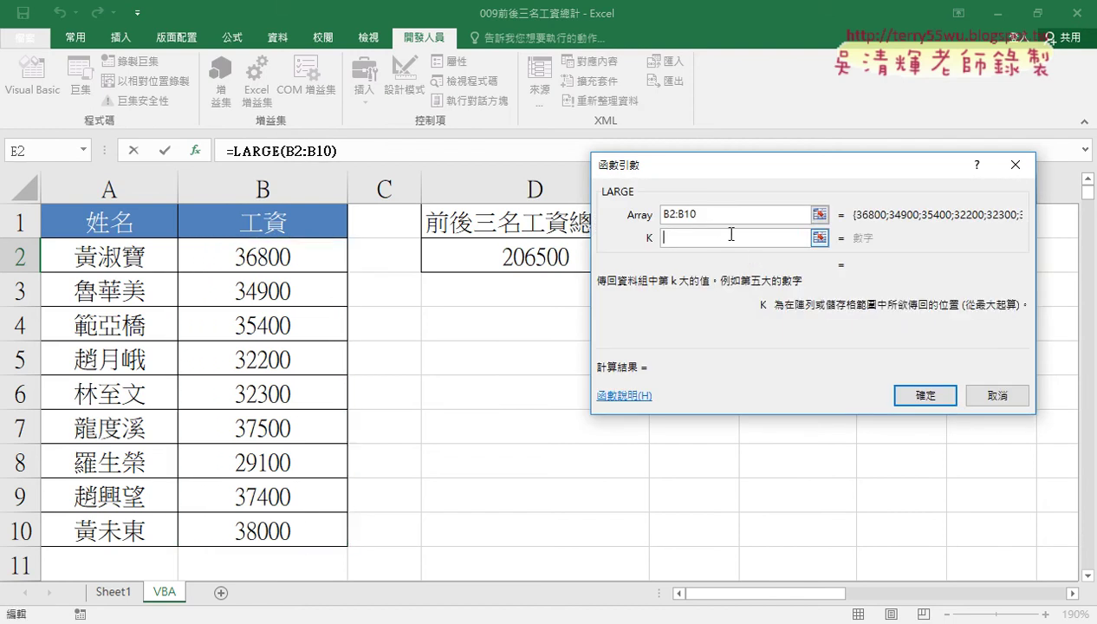
pyautogui.write(',3')
pyautogui.press('Return')
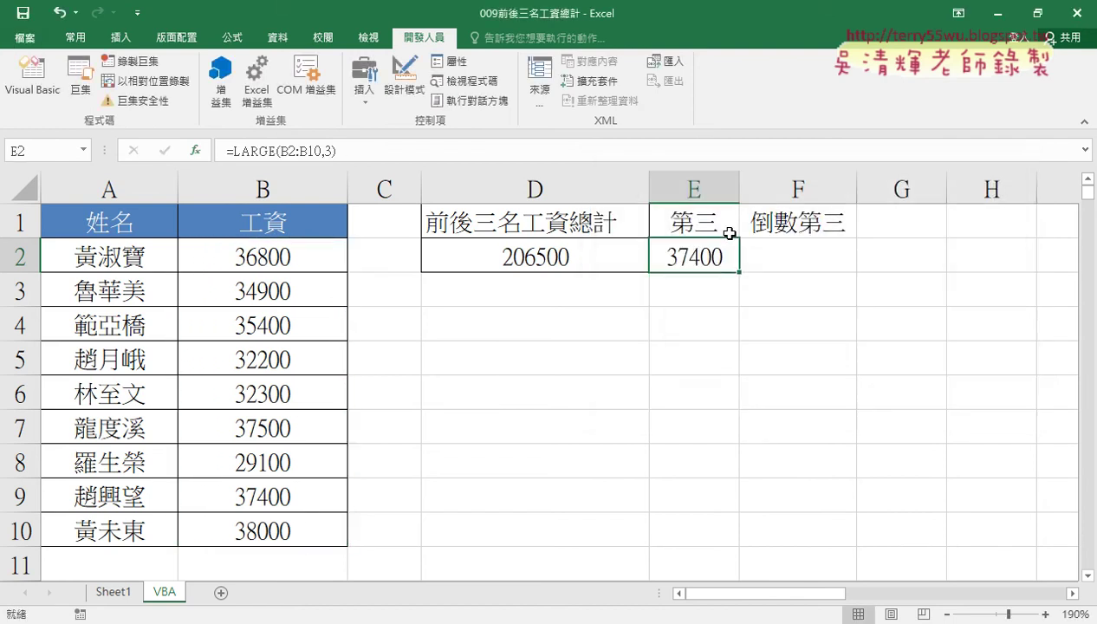
pyautogui.click(786, 266)
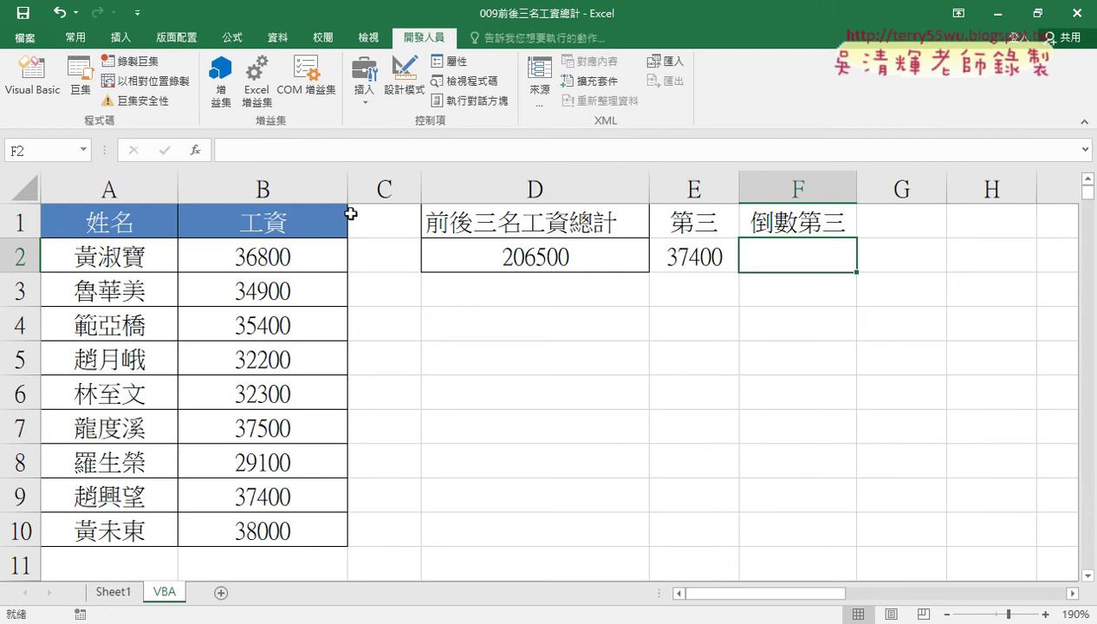
# - Insert =SMALL(B2:B10,3) from the Statistical category into F2, returning 32300
pyautogui.click(196, 150)
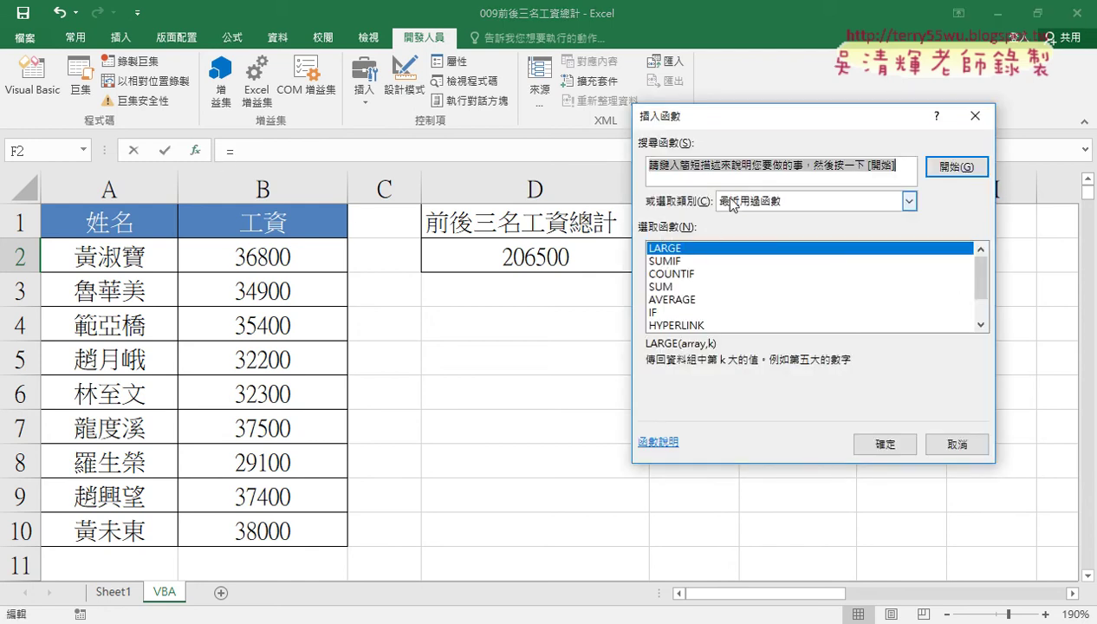
pyautogui.click(733, 204)
pyautogui.click(724, 276)
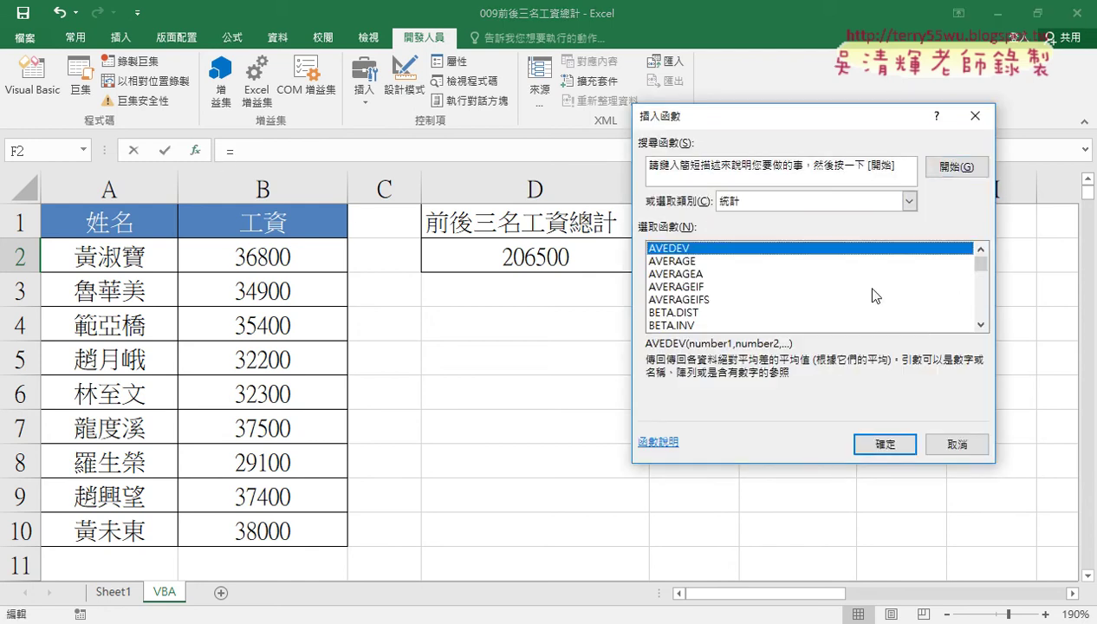
pyautogui.moveTo(981, 264); pyautogui.dragTo(982, 314)
pyautogui.doubleClick(675, 287)
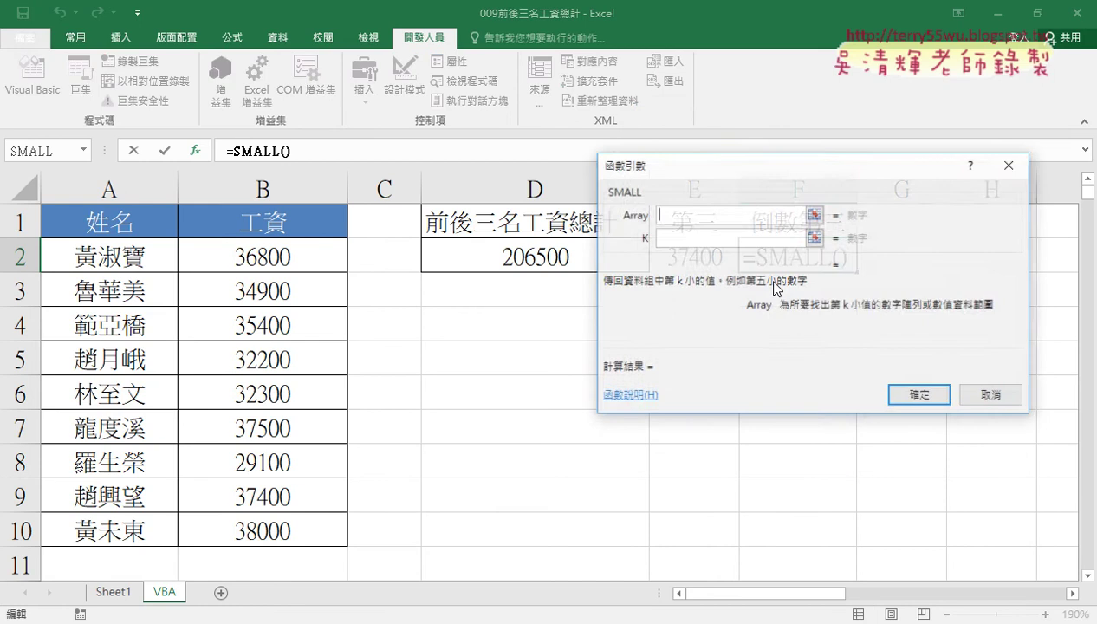
pyautogui.moveTo(294, 254); pyautogui.dragTo(299, 524)
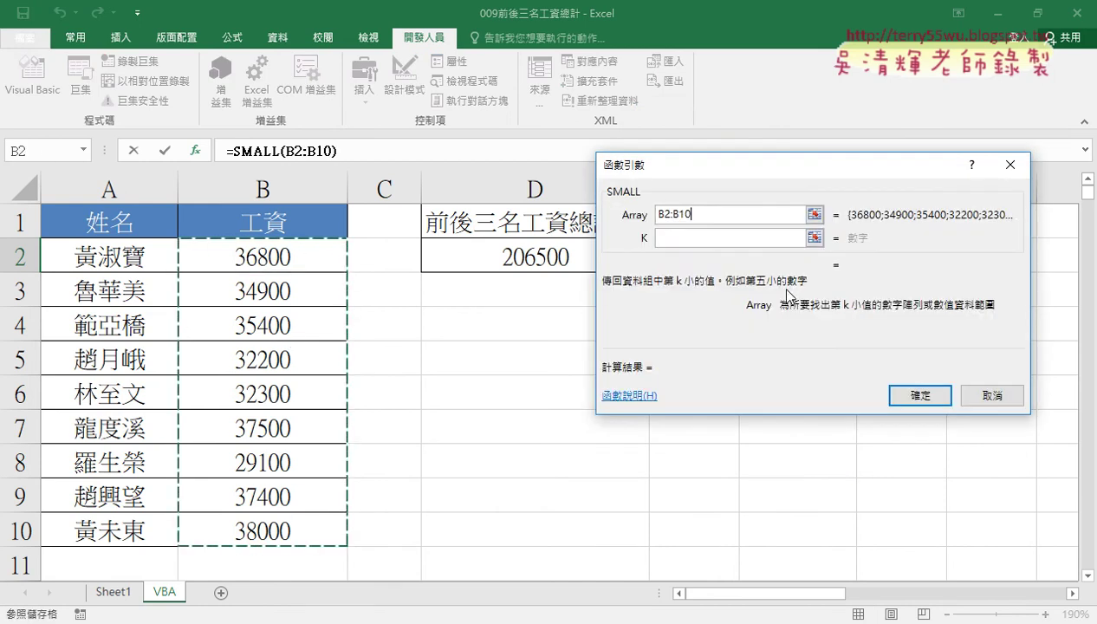
pyautogui.click(694, 240)
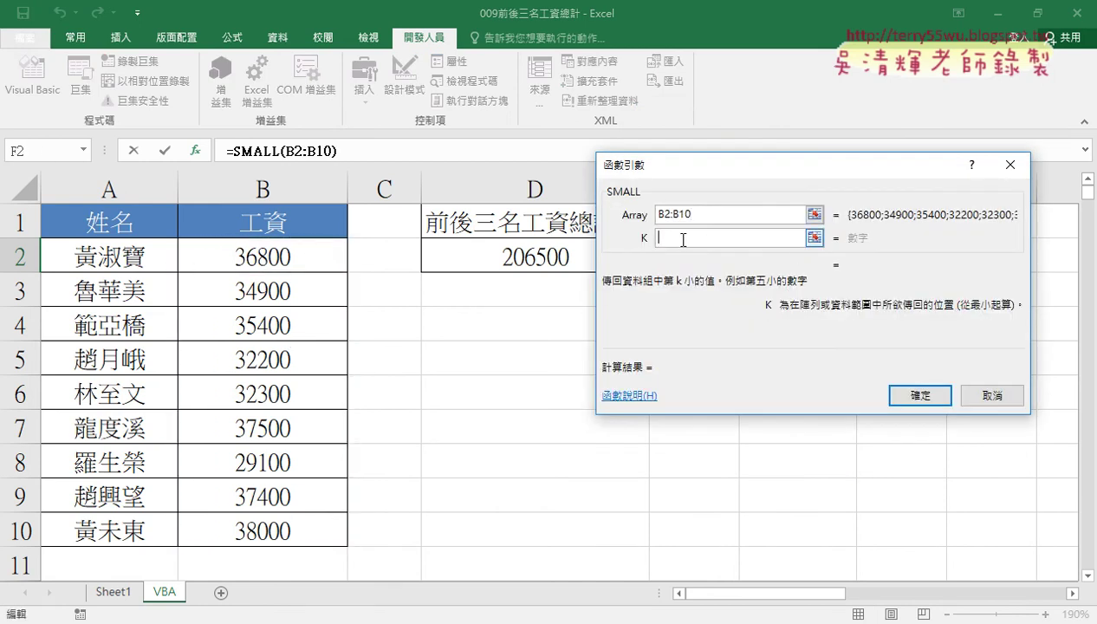
pyautogui.write('3')
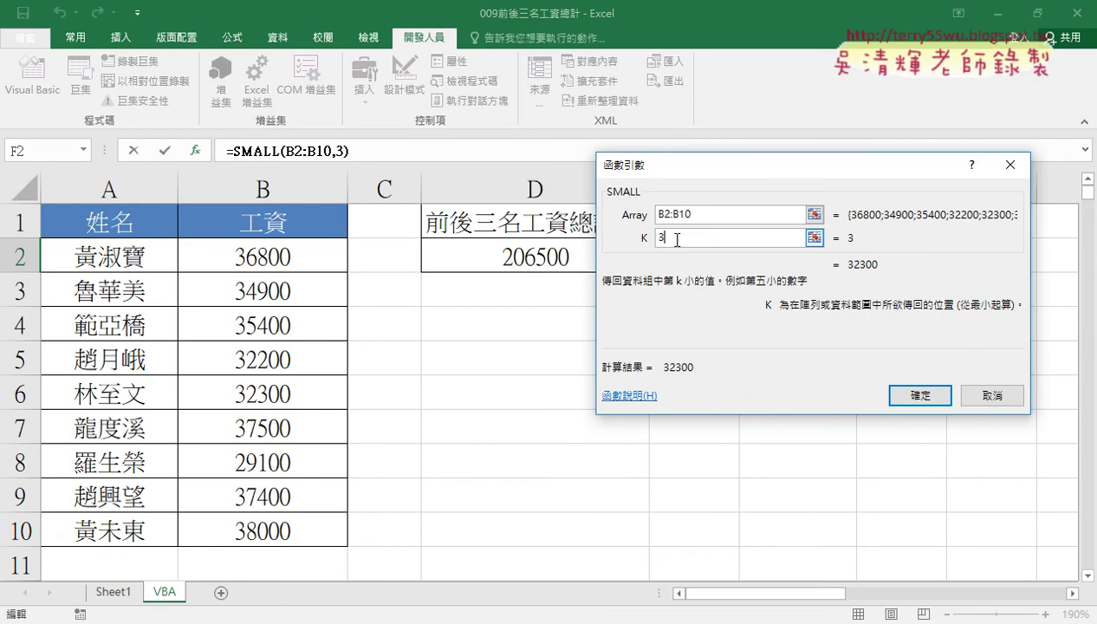
pyautogui.moveTo(645, 173); pyautogui.dragTo(485, 297)
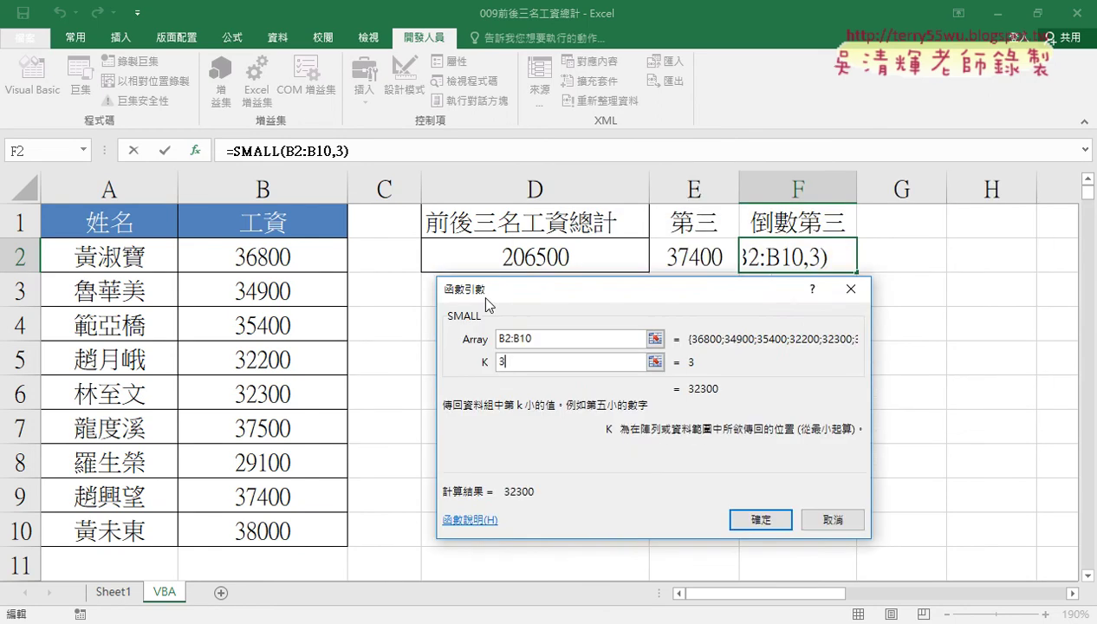
pyautogui.click(760, 520)
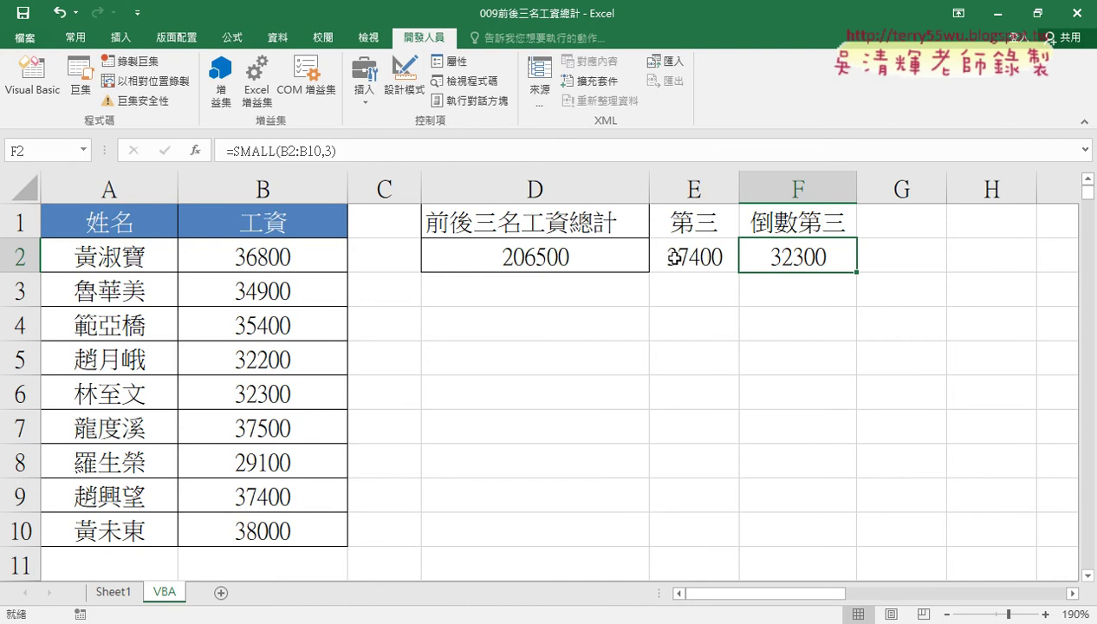
# - Edit F2's =SMALL(B2:B10,3) in the formula bar and select the k argument 3
pyautogui.click(327, 151)
pyautogui.doubleClick(327, 151)
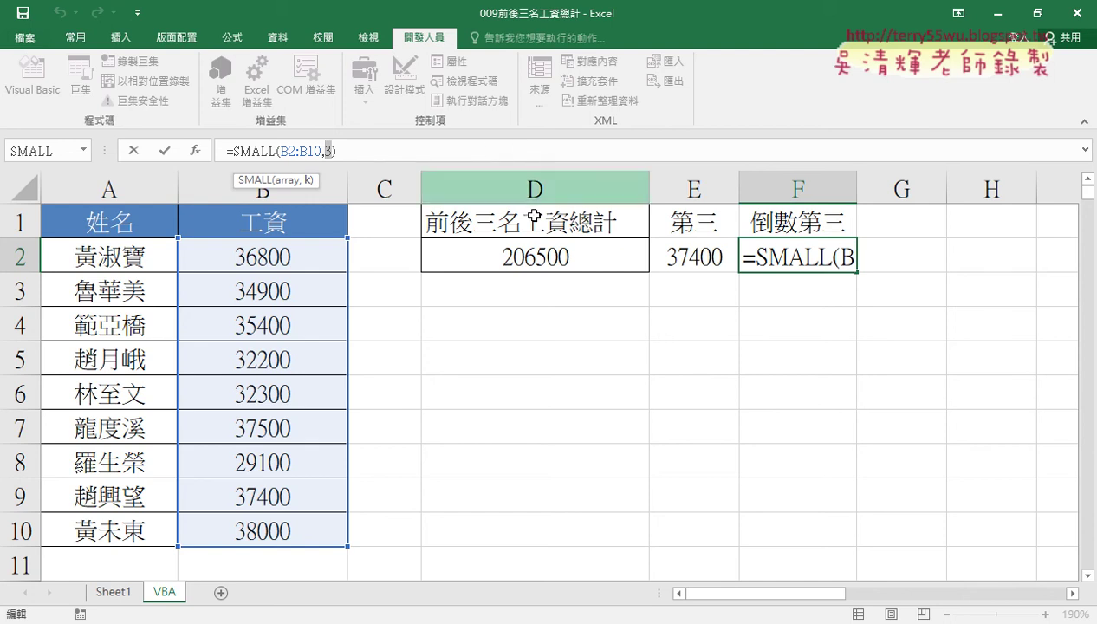
# - Leave F2 unchanged, review E2 and F2, then delete D2's 206500 total formula
pyautogui.click(164, 151)
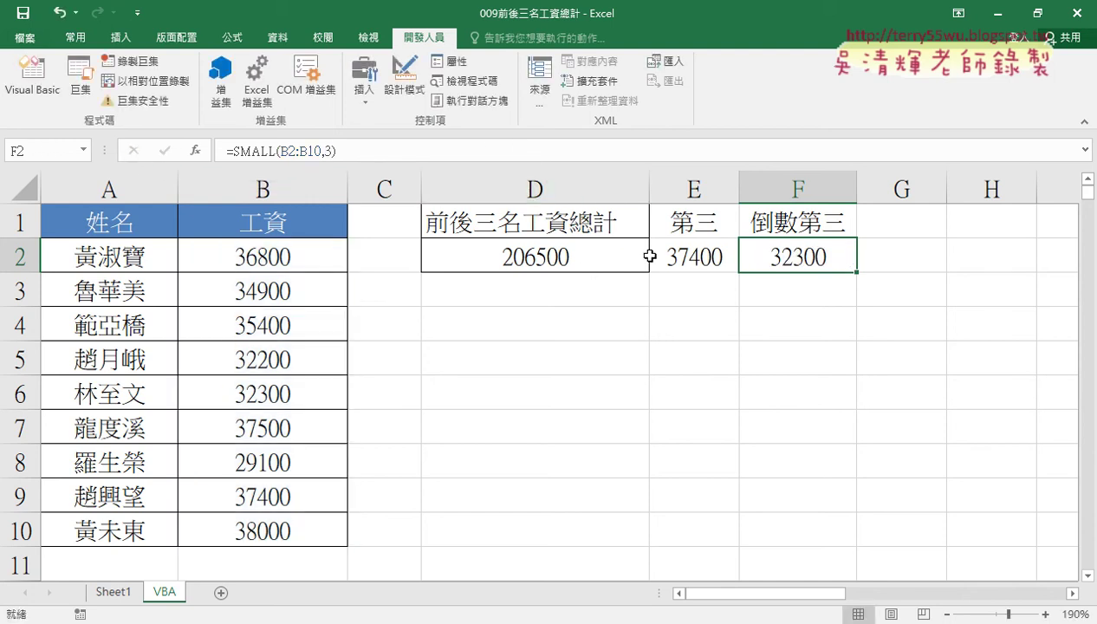
pyautogui.click(698, 260)
pyautogui.click(786, 262)
pyautogui.click(703, 252)
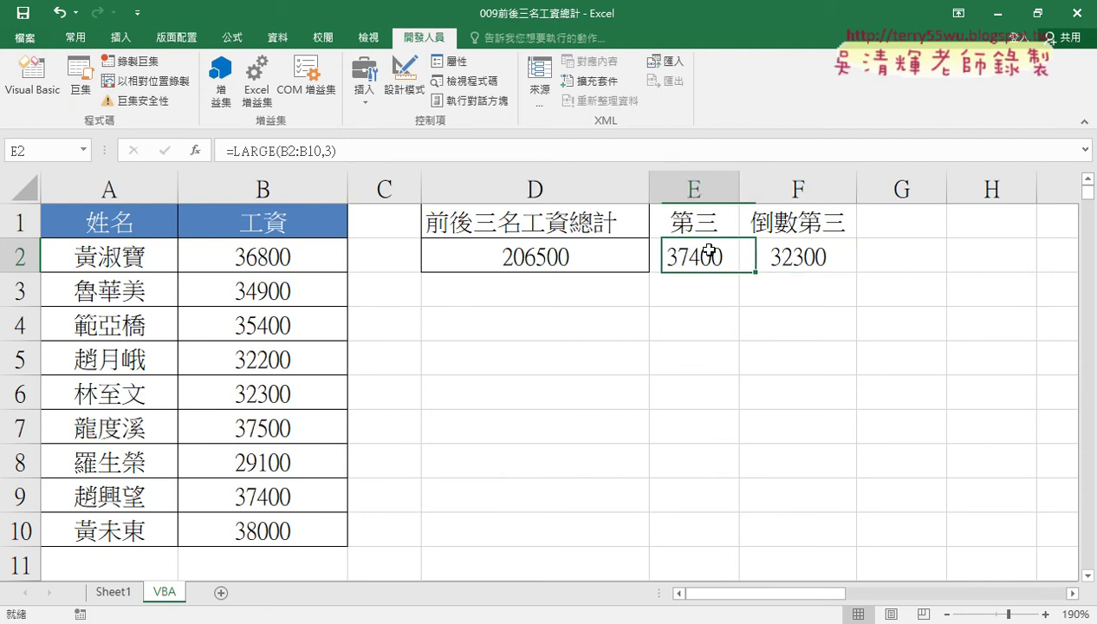
pyautogui.click(806, 255)
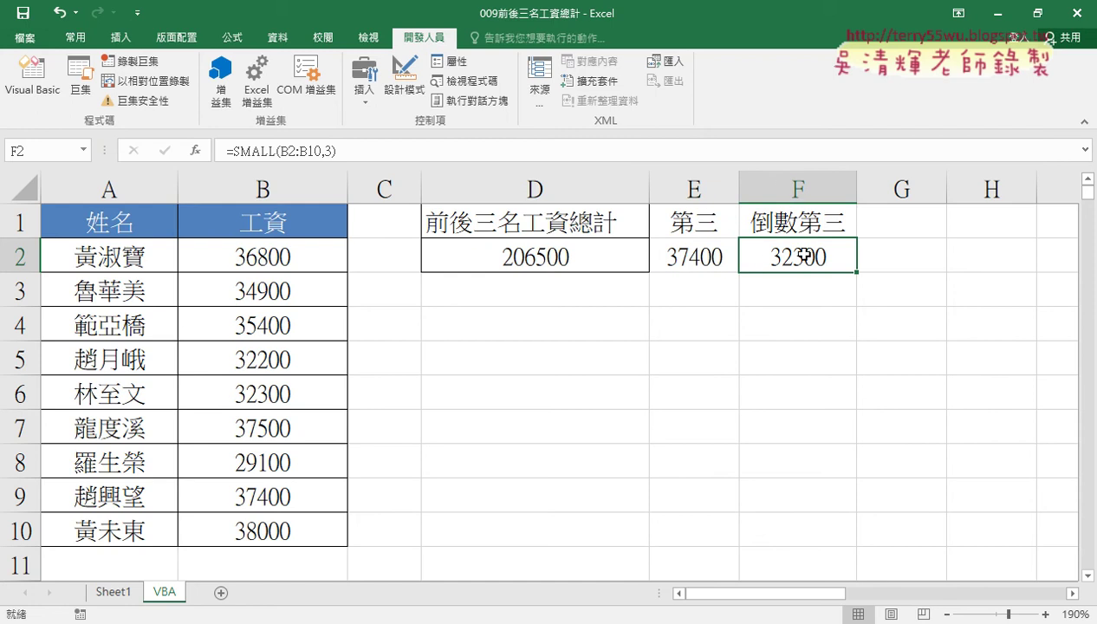
pyautogui.click(572, 259)
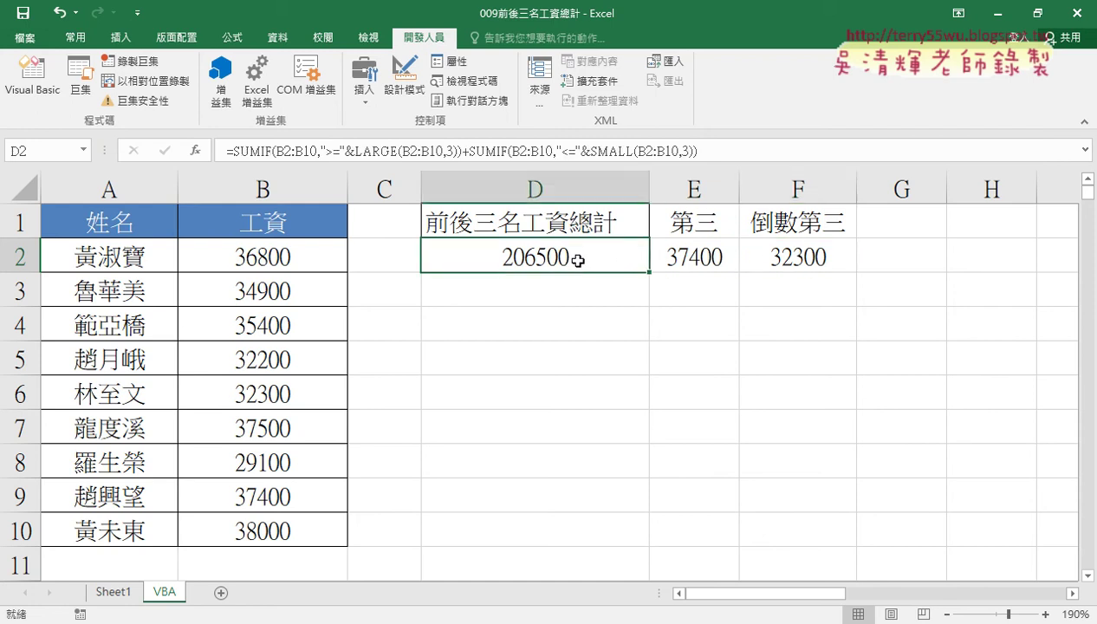
pyautogui.press('Delete')
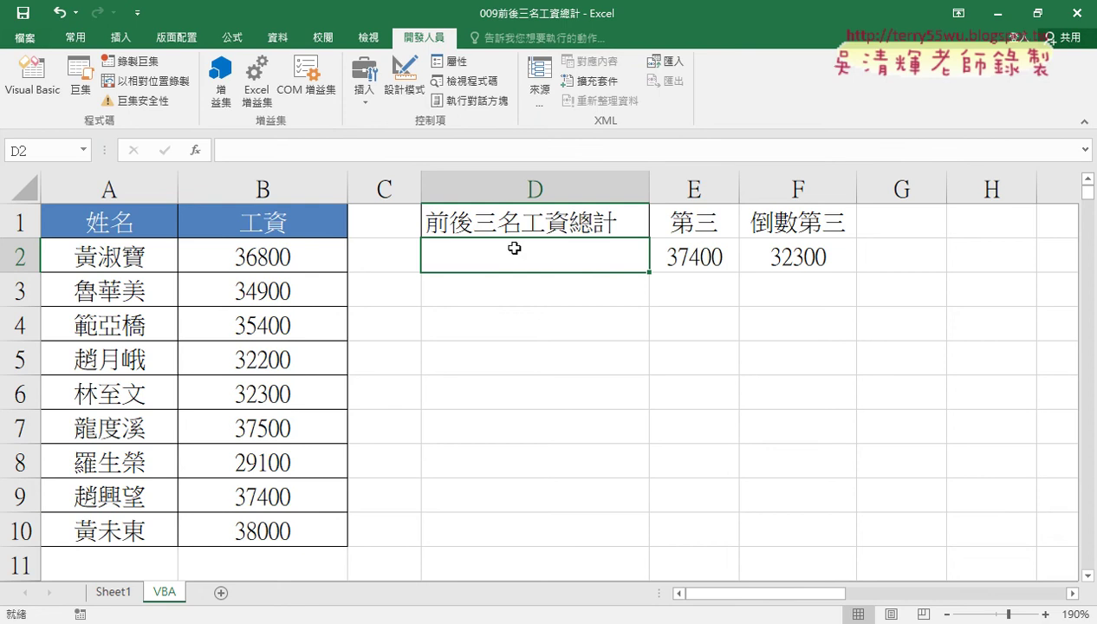
# - Open the VBA editor showing Module1's 前後三名工資總計 macro, positioned so D2:F2 stay visible
pyautogui.click(34, 86)
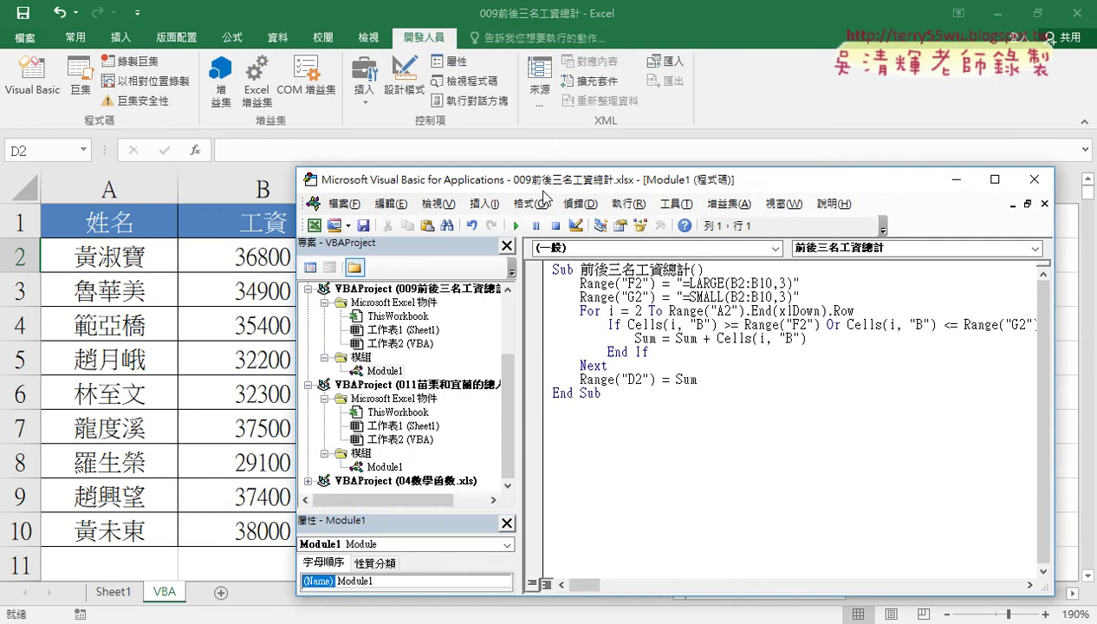
pyautogui.moveTo(543, 189)
pyautogui.mouseDown()
pyautogui.moveTo(632, 291)
pyautogui.moveTo(617, 294)
pyautogui.mouseUp()
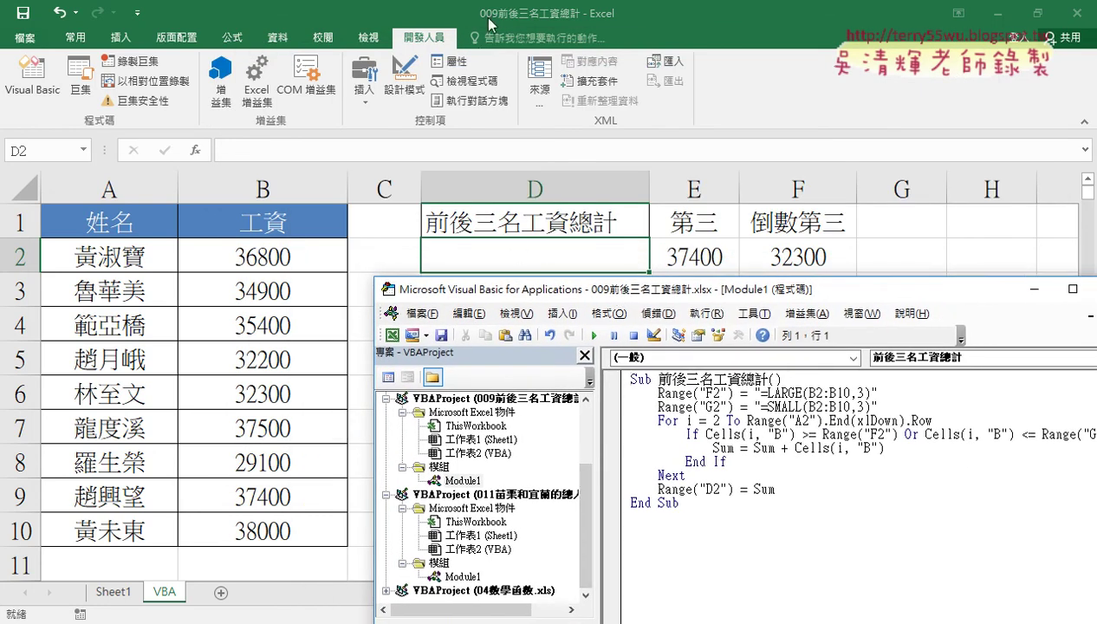
pyautogui.click(483, 498)
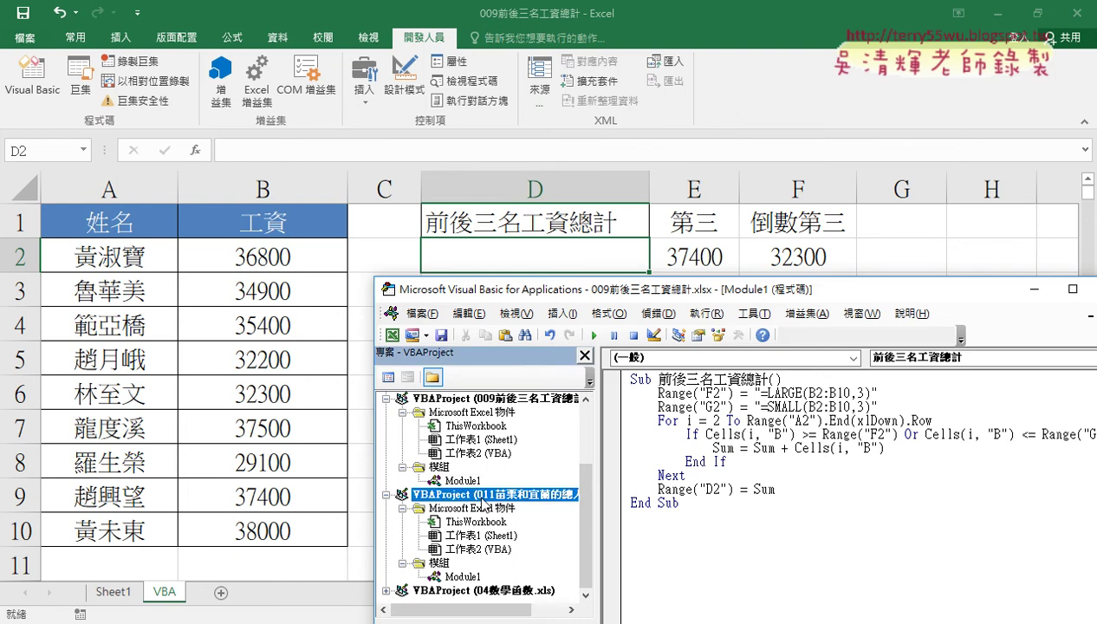
pyautogui.click(476, 401)
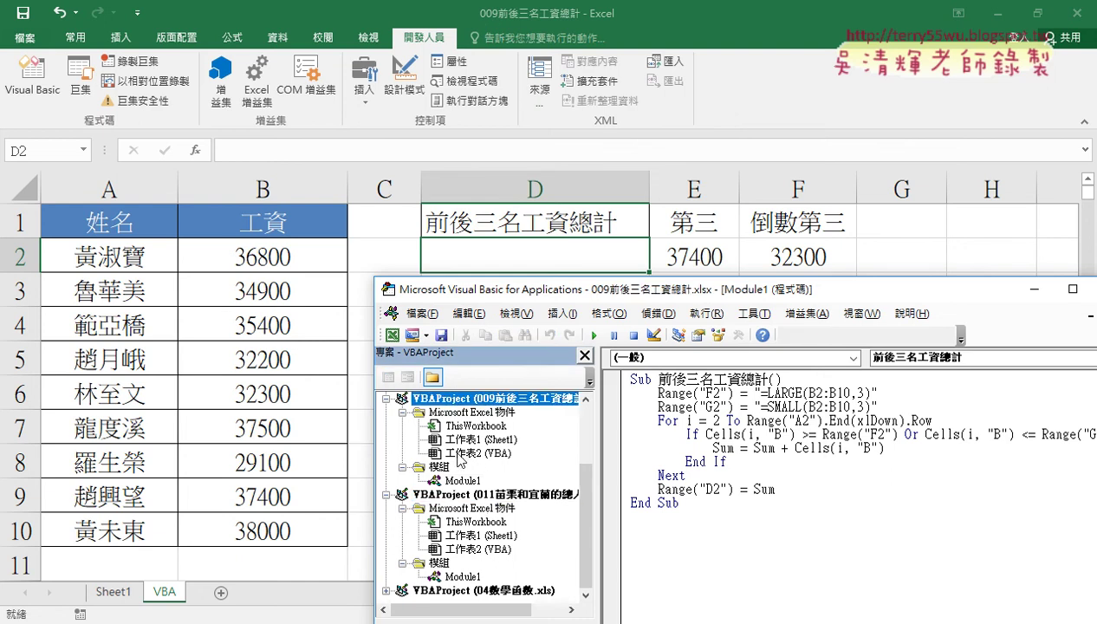
pyautogui.rightClick(457, 452)
pyautogui.moveTo(532, 319)
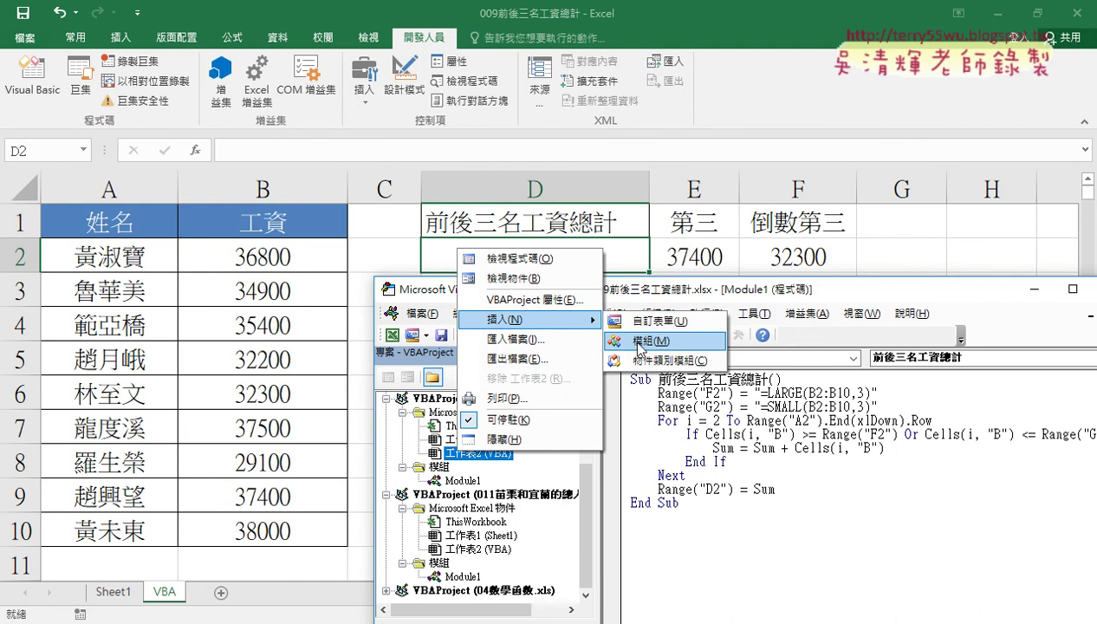
pyautogui.click(460, 481)
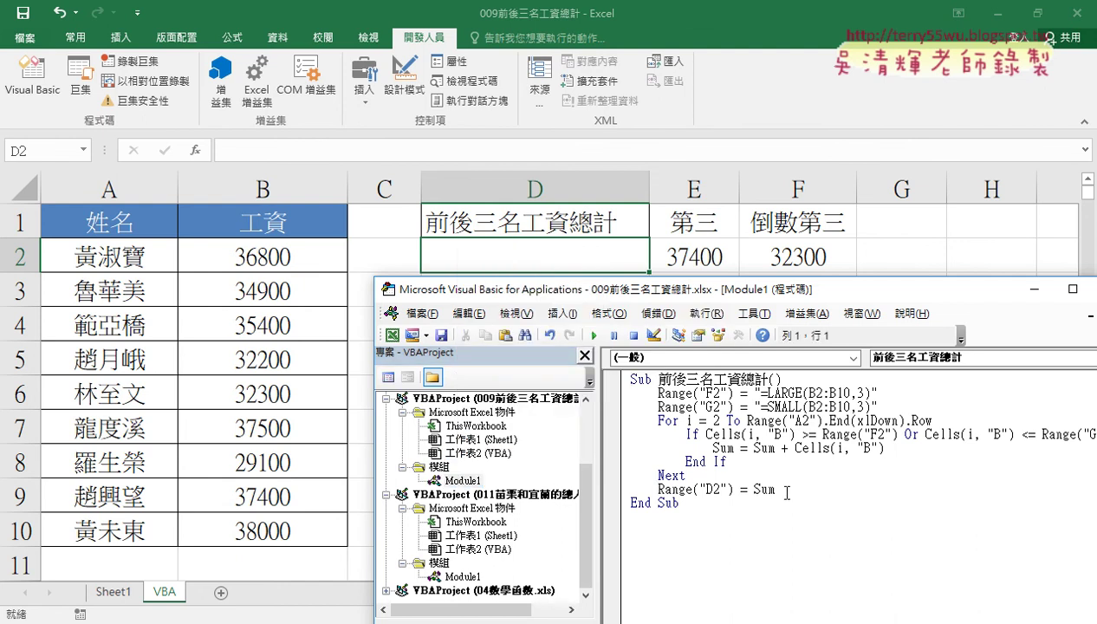
# - Delete the 前後三名工資總計 macro body, leaving an empty Sub … End Sub shell
pyautogui.moveTo(681, 502)
pyautogui.mouseDown()
pyautogui.moveTo(754, 379)
pyautogui.moveTo(817, 385)
pyautogui.mouseUp()
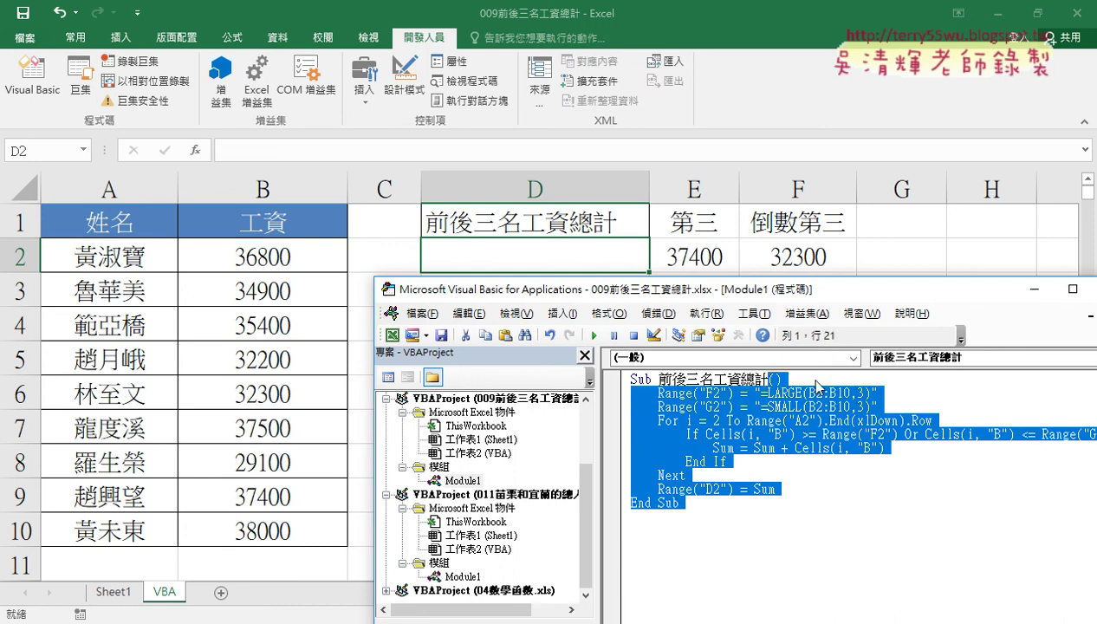
pyautogui.press('Delete')
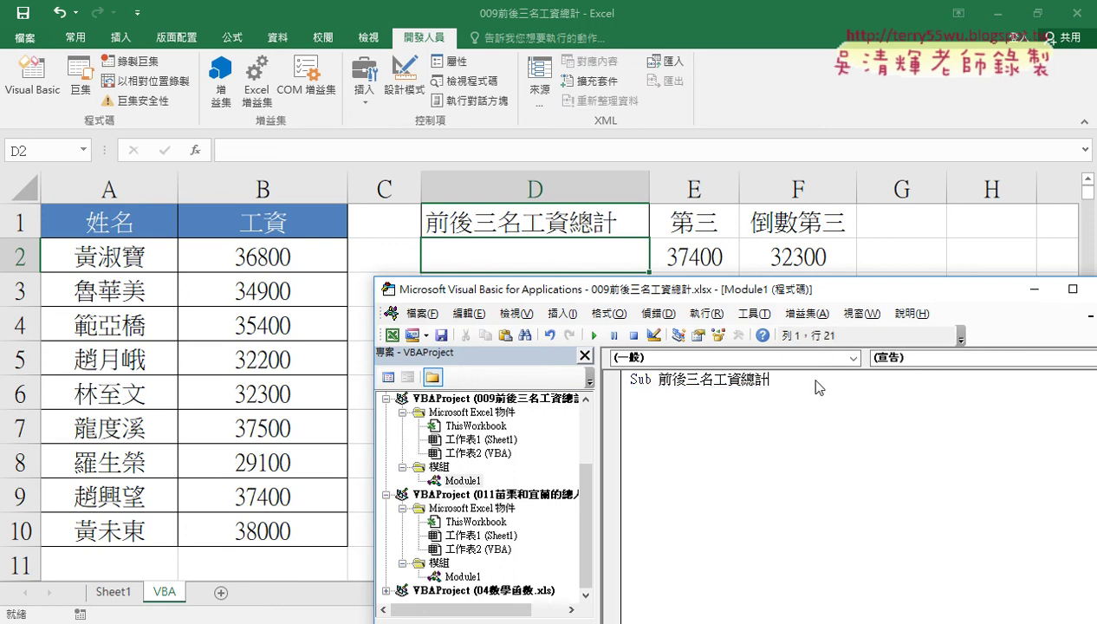
pyautogui.press('Return')
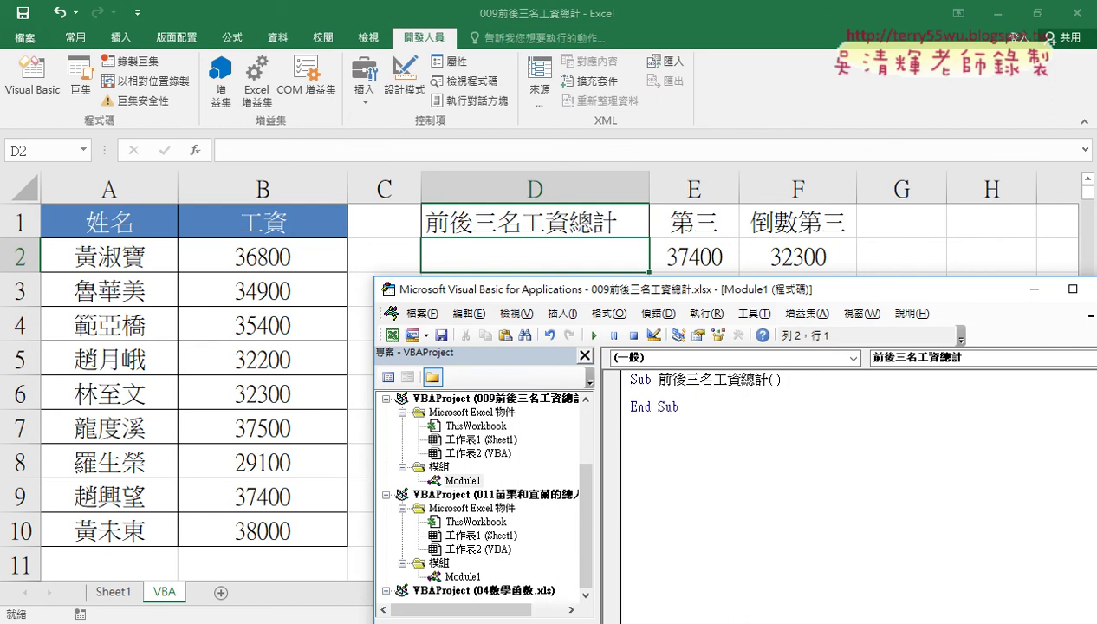
# - Copy the For … Range("E2") = Sum loop from the 007 workbook's Module1, then close it
pyautogui.moveTo(587, 469); pyautogui.dragTo(587, 418)
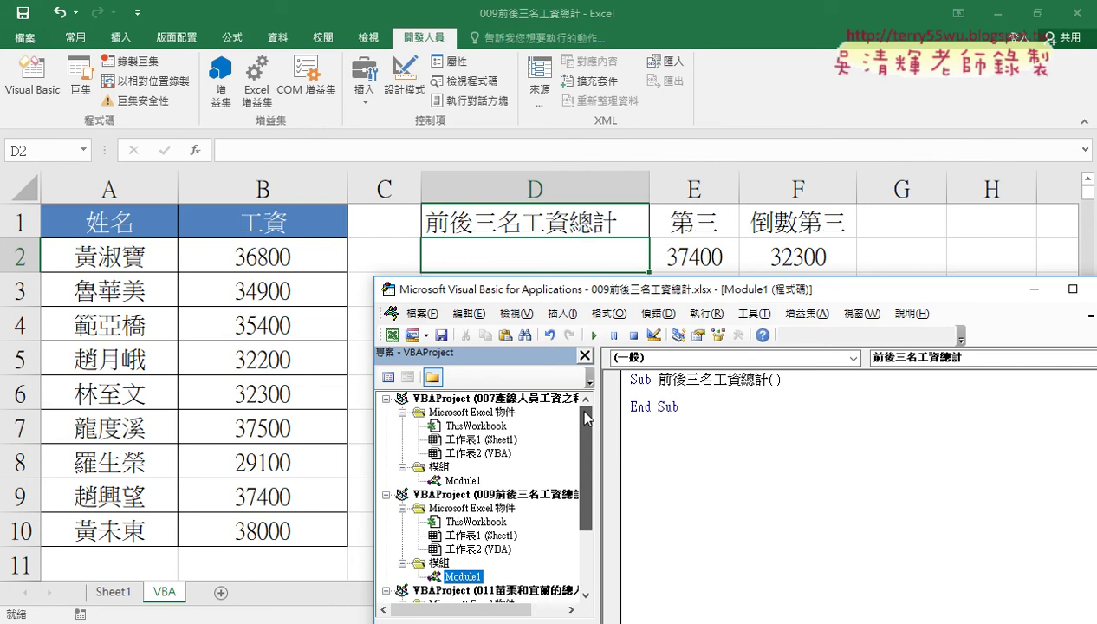
pyautogui.doubleClick(459, 480)
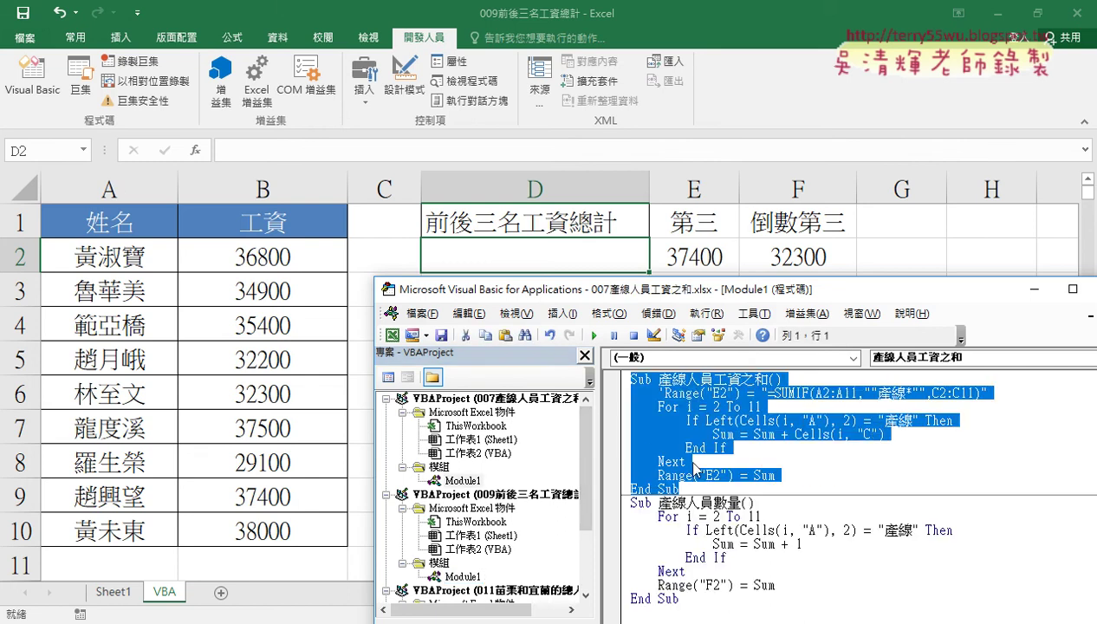
pyautogui.moveTo(777, 475); pyautogui.dragTo(613, 417)
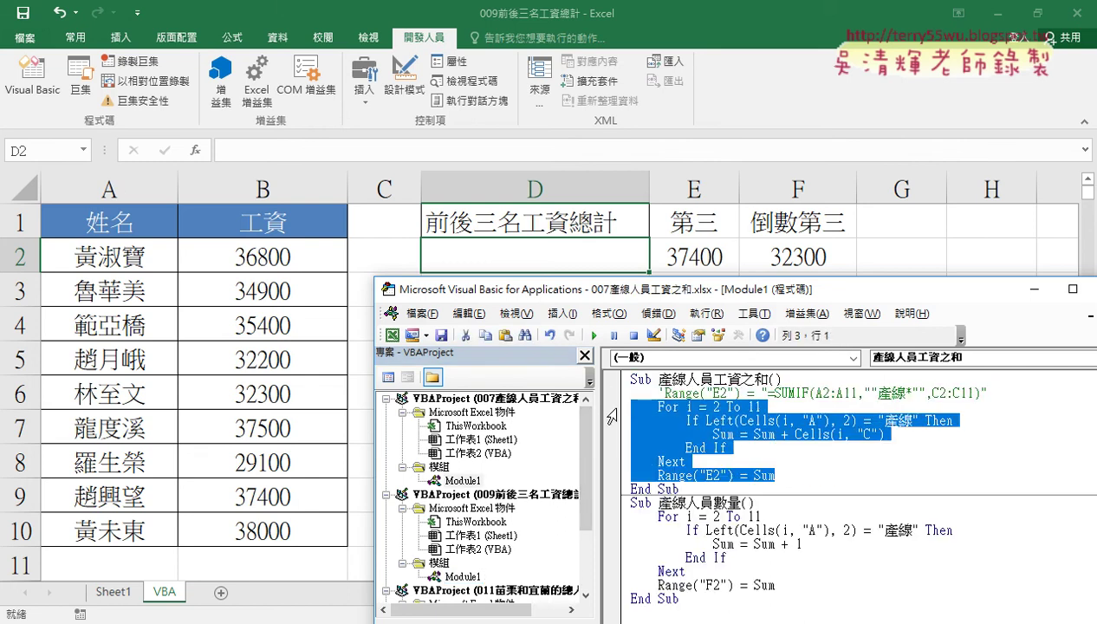
pyautogui.rightClick(680, 420)
pyautogui.click(719, 162)
pyautogui.moveTo(375, 365); pyautogui.dragTo(441, 366)
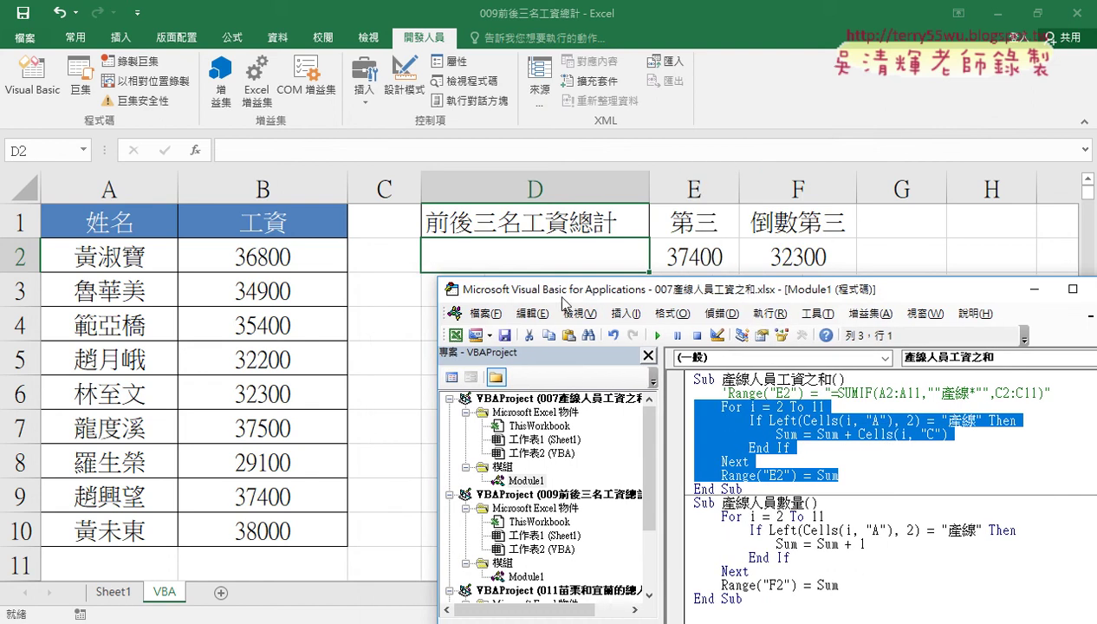
pyautogui.moveTo(651, 289); pyautogui.dragTo(562, 289)
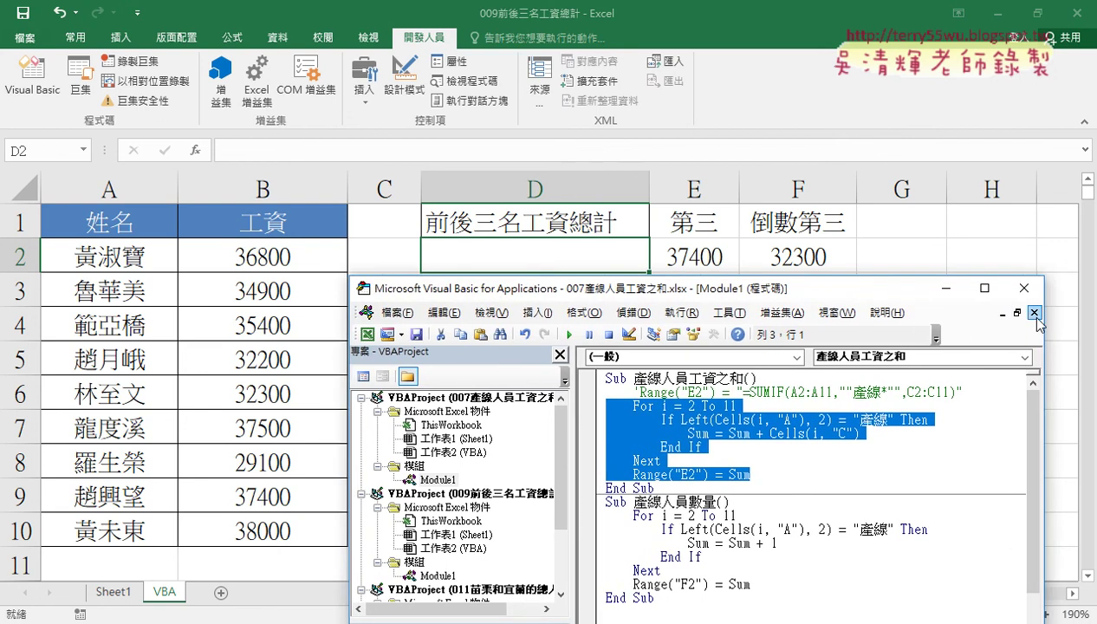
pyautogui.click(1036, 314)
# - Paste the copied loop into the empty Sub and change its upper bound from 11 to 10
pyautogui.rightClick(713, 390)
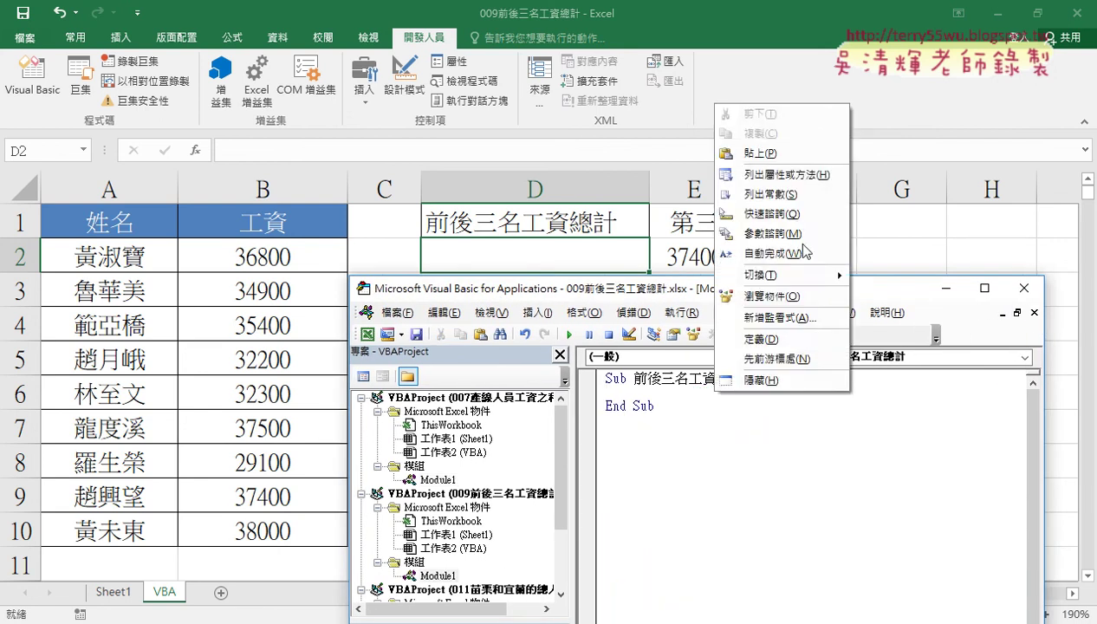
pyautogui.click(763, 153)
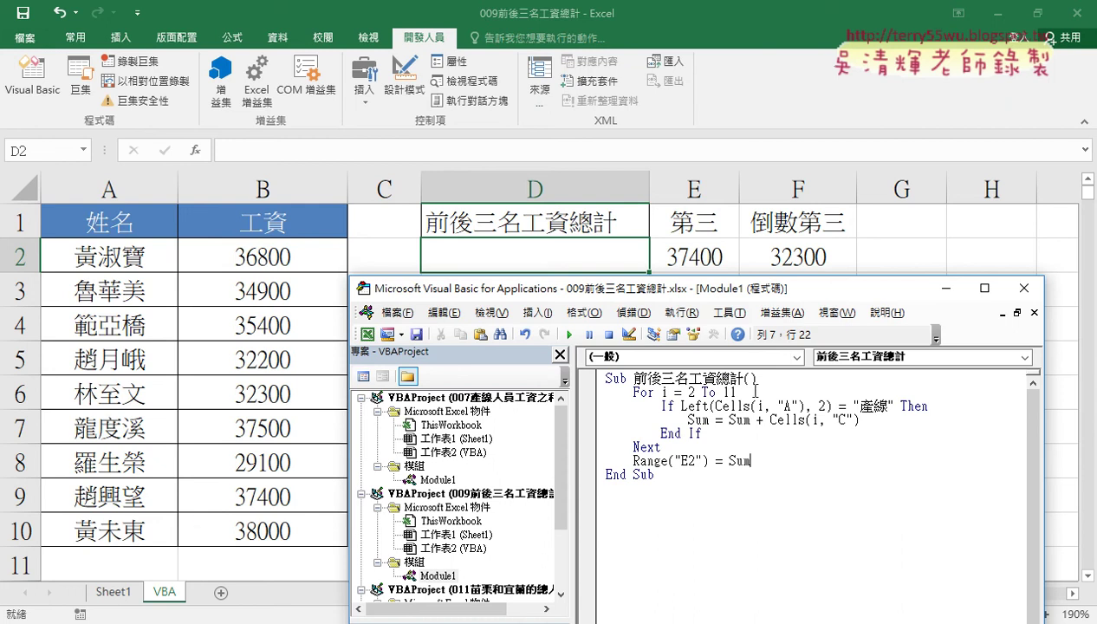
pyautogui.click(743, 391)
pyautogui.hotkey('shift', 'Left')
pyautogui.write('0')
# - Rework the If condition's Left(Cells(i, "A"), 2) into Cells(i, "B")
pyautogui.moveTo(682, 406); pyautogui.dragTo(892, 406)
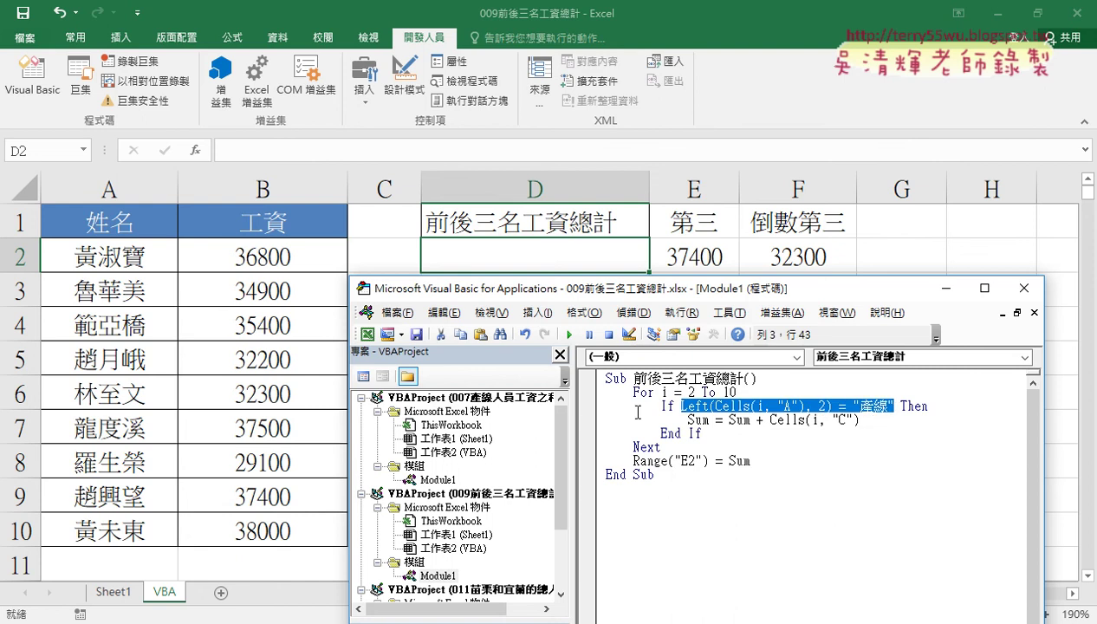
pyautogui.moveTo(571, 415); pyautogui.dragTo(454, 415)
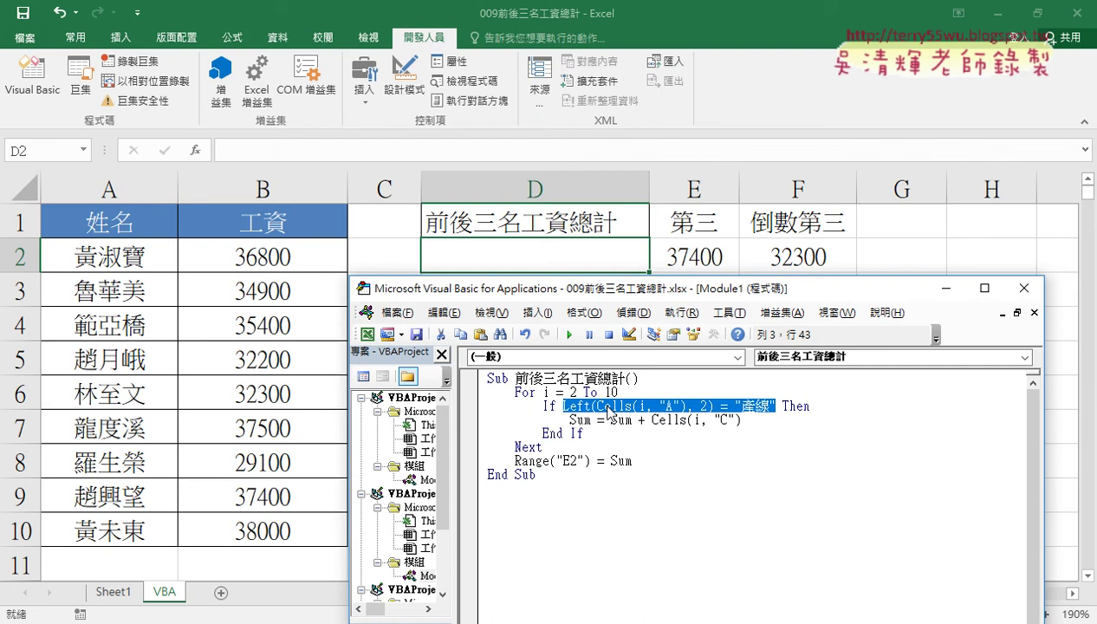
pyautogui.press('Delete')
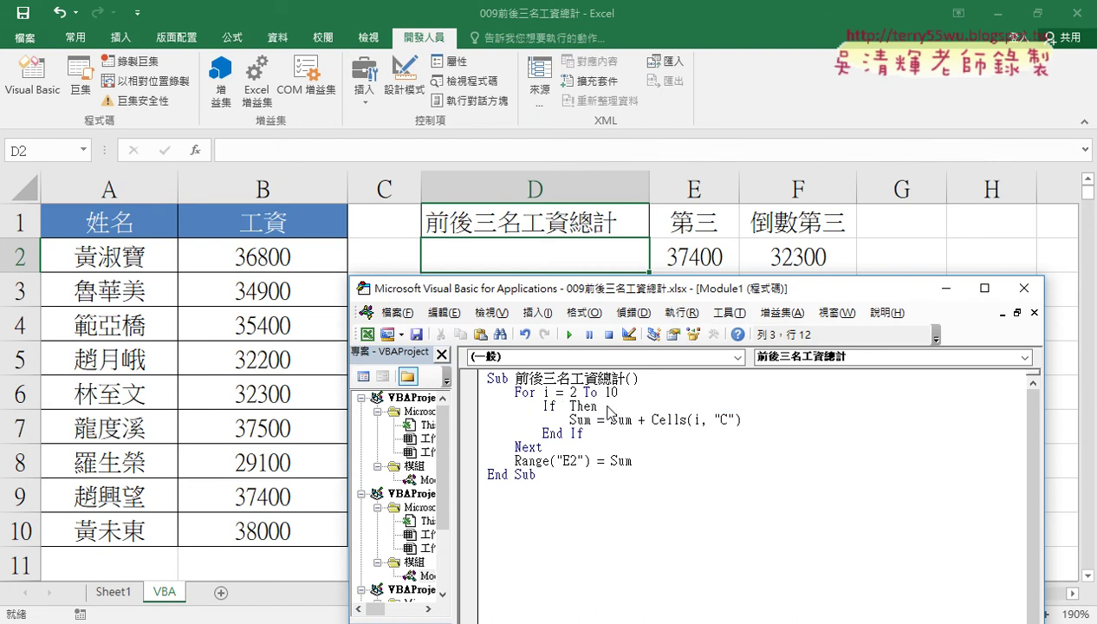
pyautogui.hotkey('ctrl', 'z')
pyautogui.moveTo(596, 407); pyautogui.dragTo(564, 406)
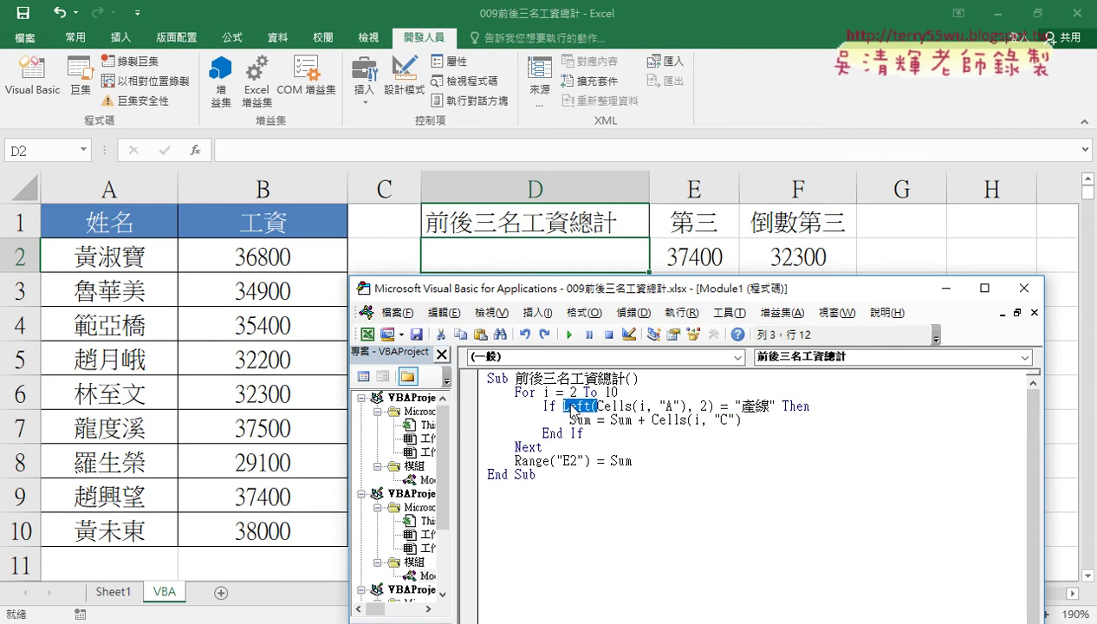
pyautogui.press('Delete')
pyautogui.press('Right')
pyautogui.press('Right')
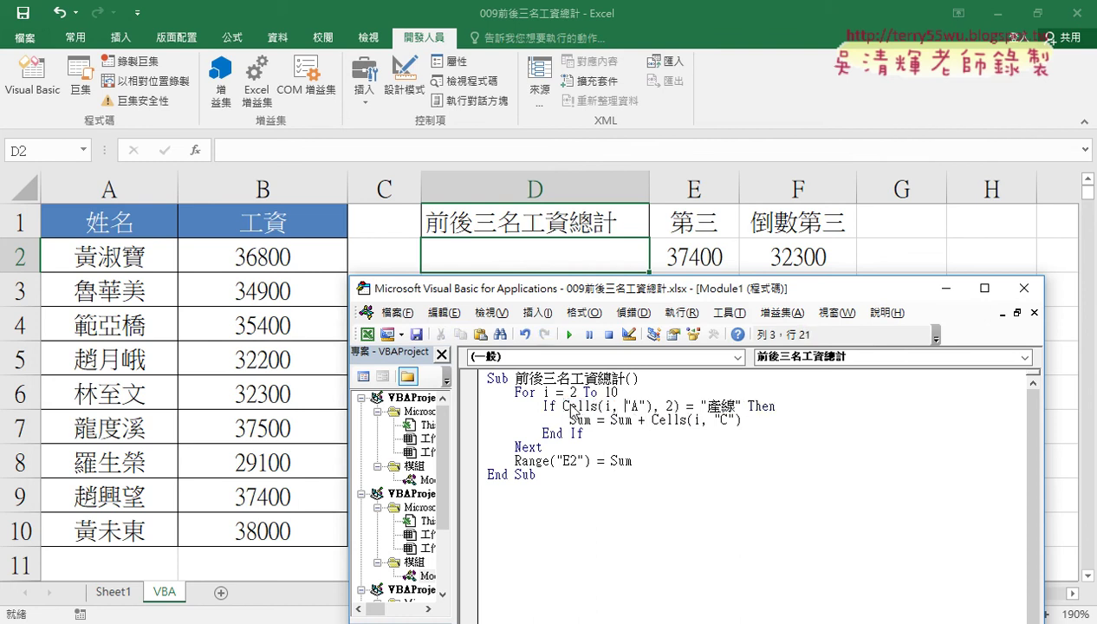
pyautogui.press('Right')
pyautogui.press('Right')
pyautogui.press('Delete')
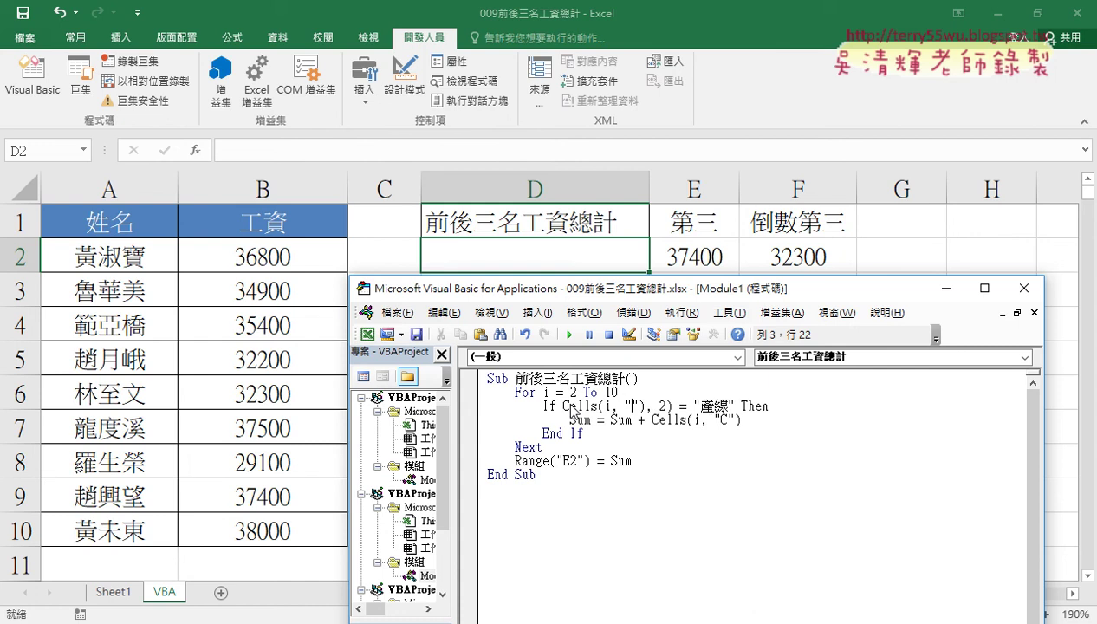
pyautogui.write('B')
pyautogui.press('Right')
pyautogui.press('Right')
pyautogui.press('Delete')
pyautogui.press('Delete')
pyautogui.press('Delete')
pyautogui.press('Delete')
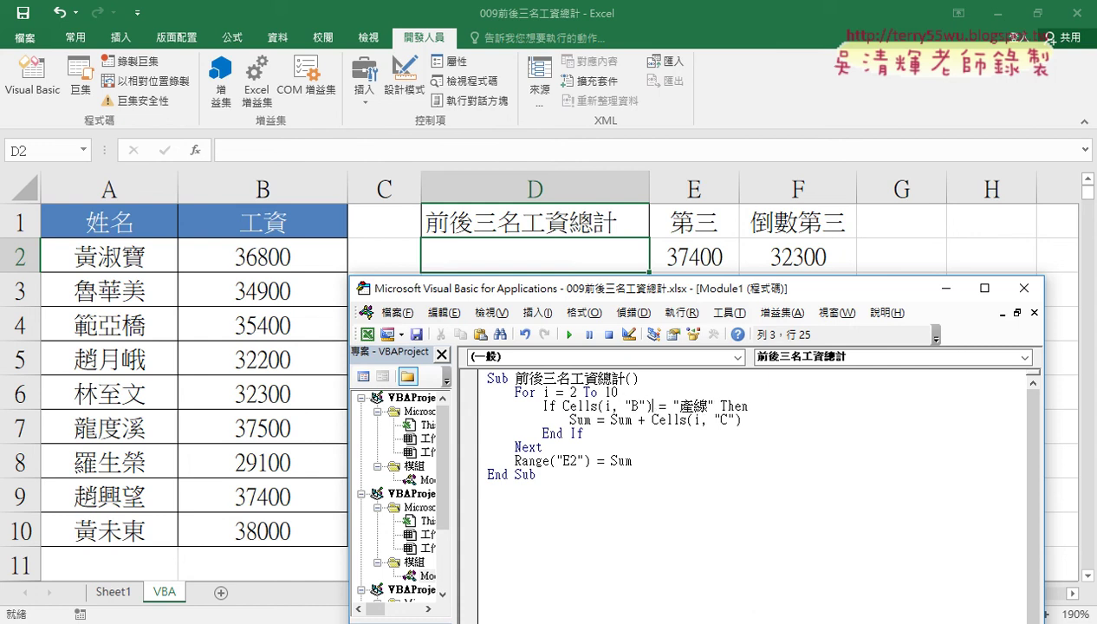
pyautogui.press('Delete')
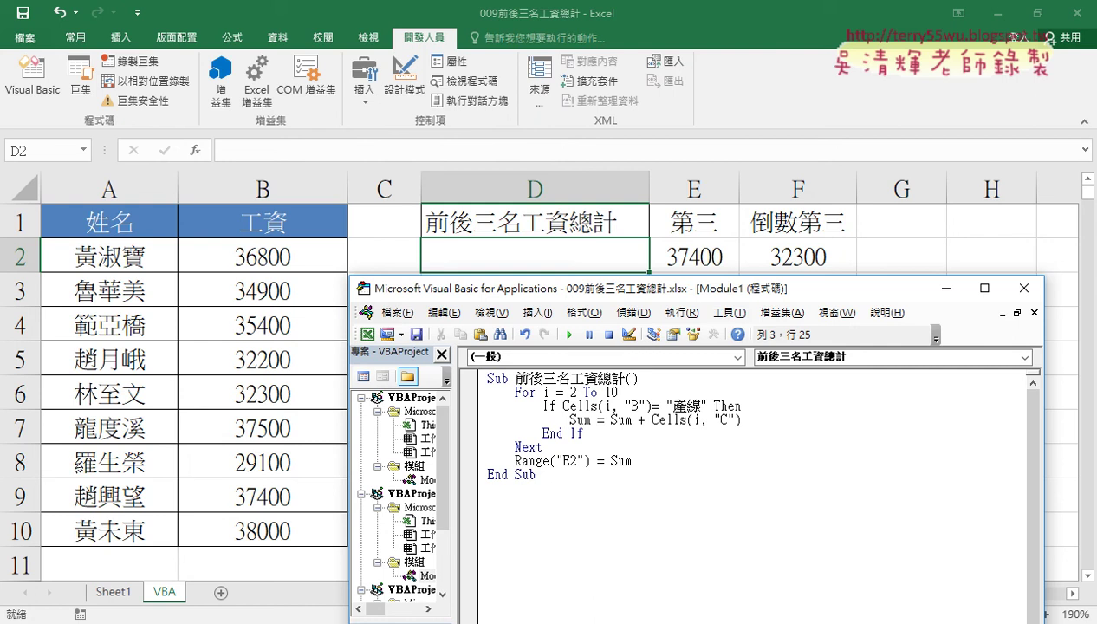
# - Make the first comparison Cells(i, "B") >= range("E2") or, pointing out E2's 37400
pyautogui.write('>')
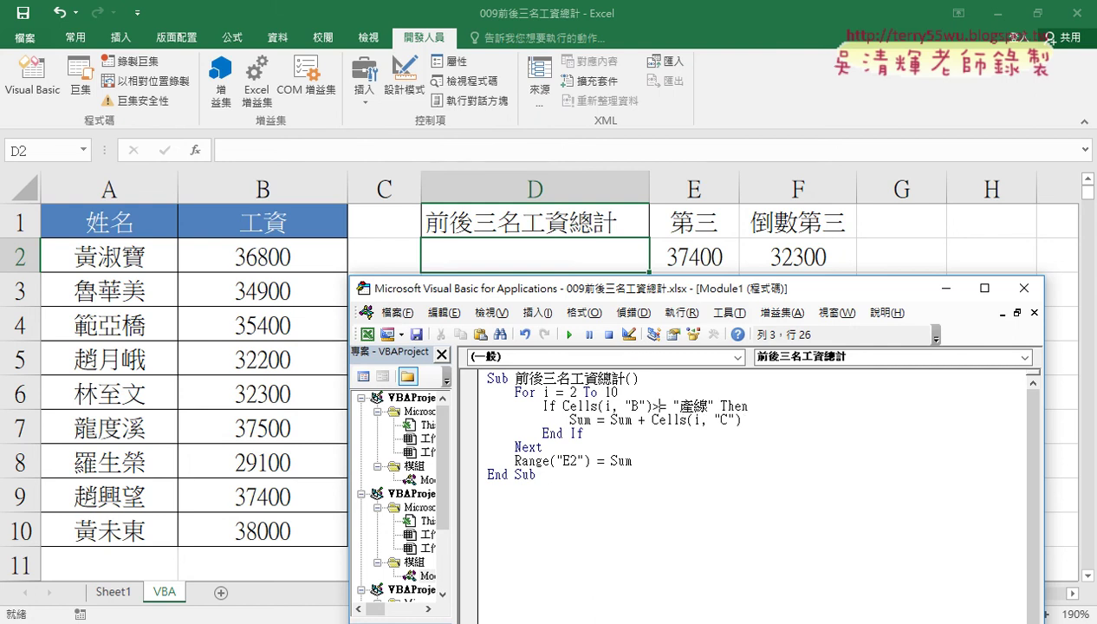
pyautogui.press('Right')
pyautogui.press('Right')
pyautogui.press('Delete')
pyautogui.press('Delete')
pyautogui.press('Delete')
pyautogui.press('Delete')
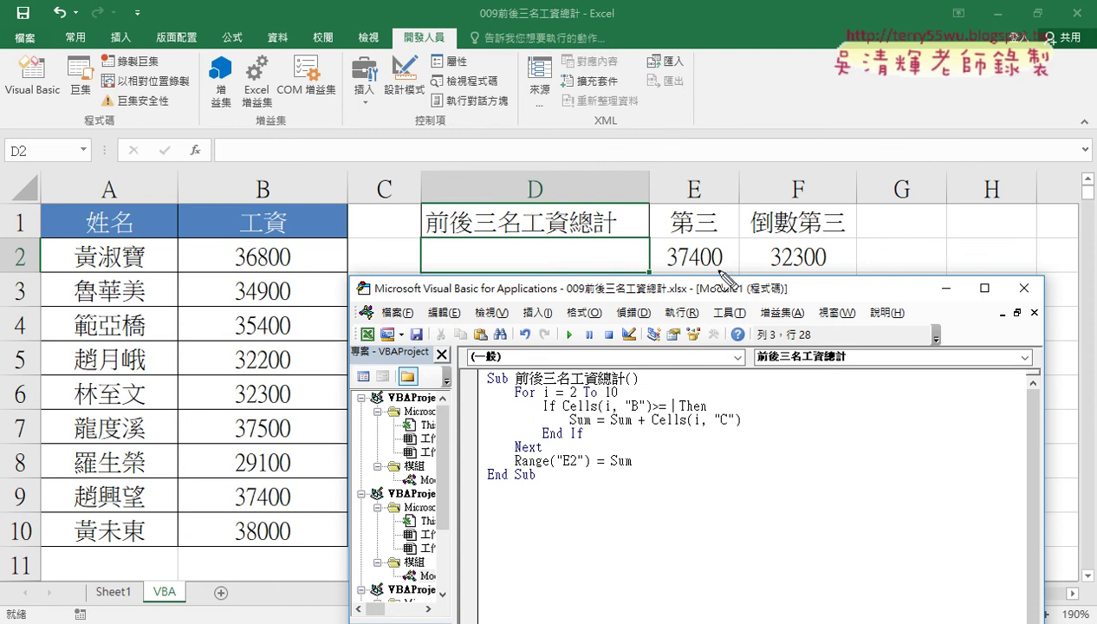
pyautogui.moveTo(718, 250); pyautogui.dragTo(673, 399)
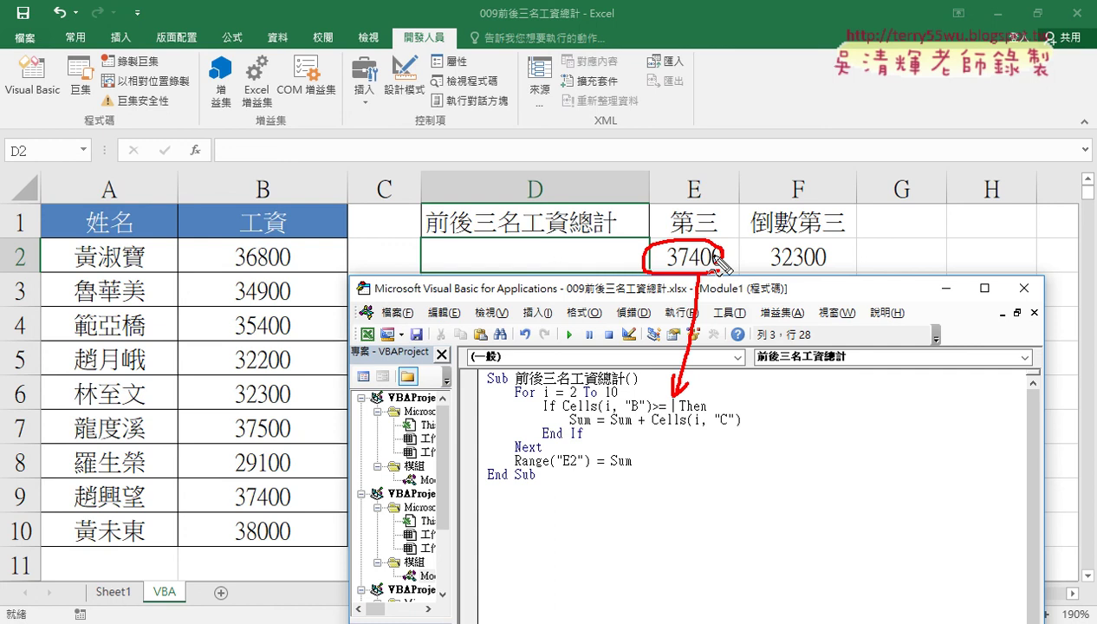
pyautogui.press('e')
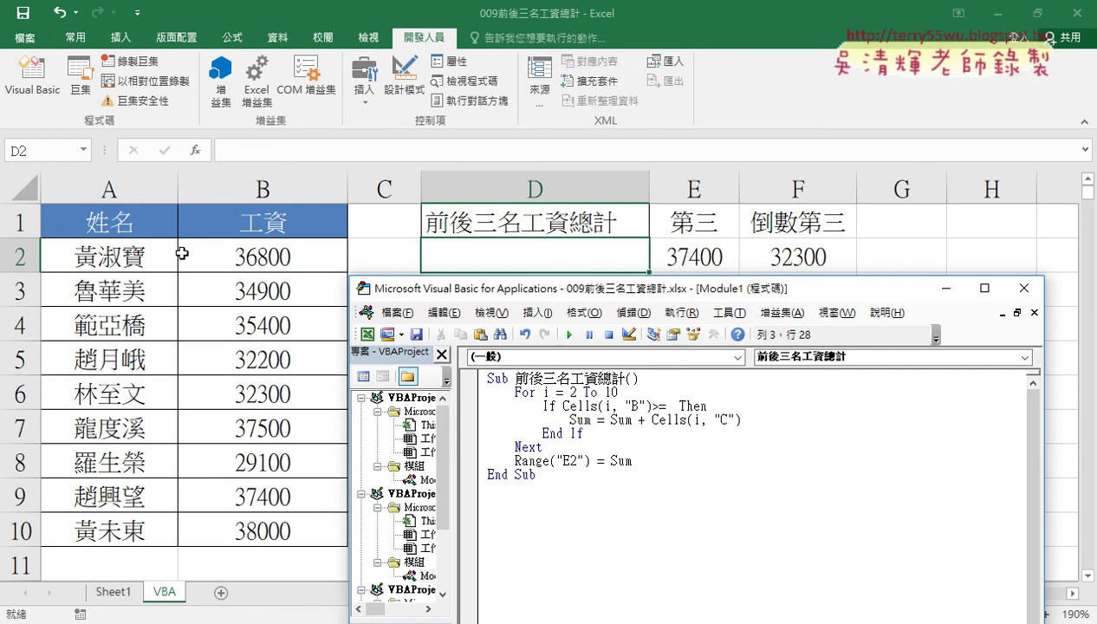
pyautogui.press('Left')
pyautogui.write('ra')
pyautogui.write('nge')
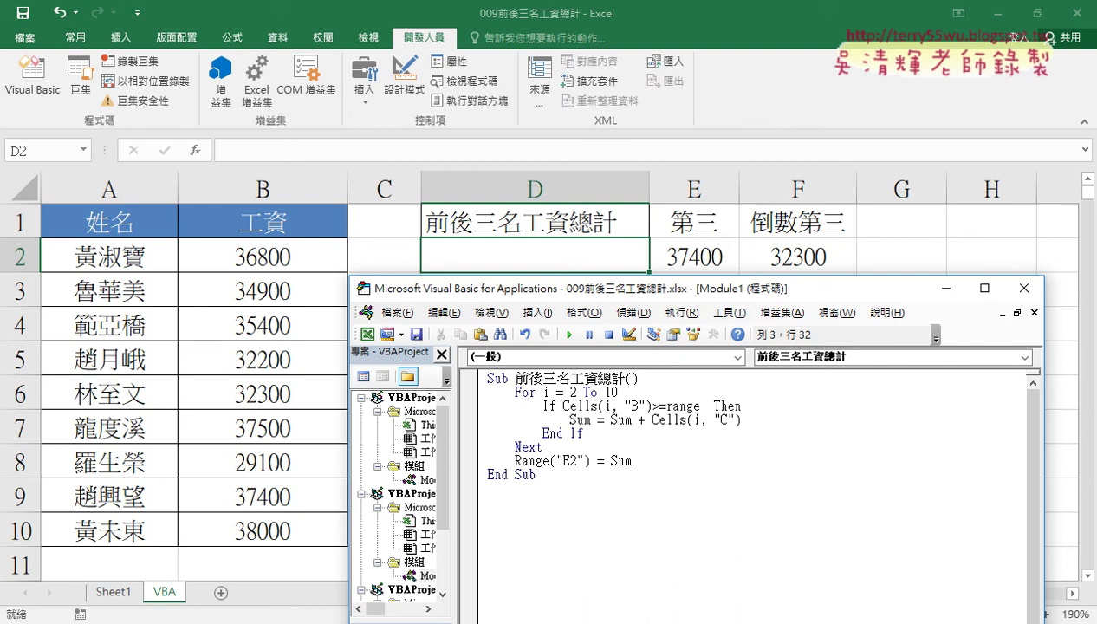
pyautogui.write('("E')
pyautogui.write('2"')
pyautogui.write(') ')
pyautogui.write('o')
pyautogui.write('r')
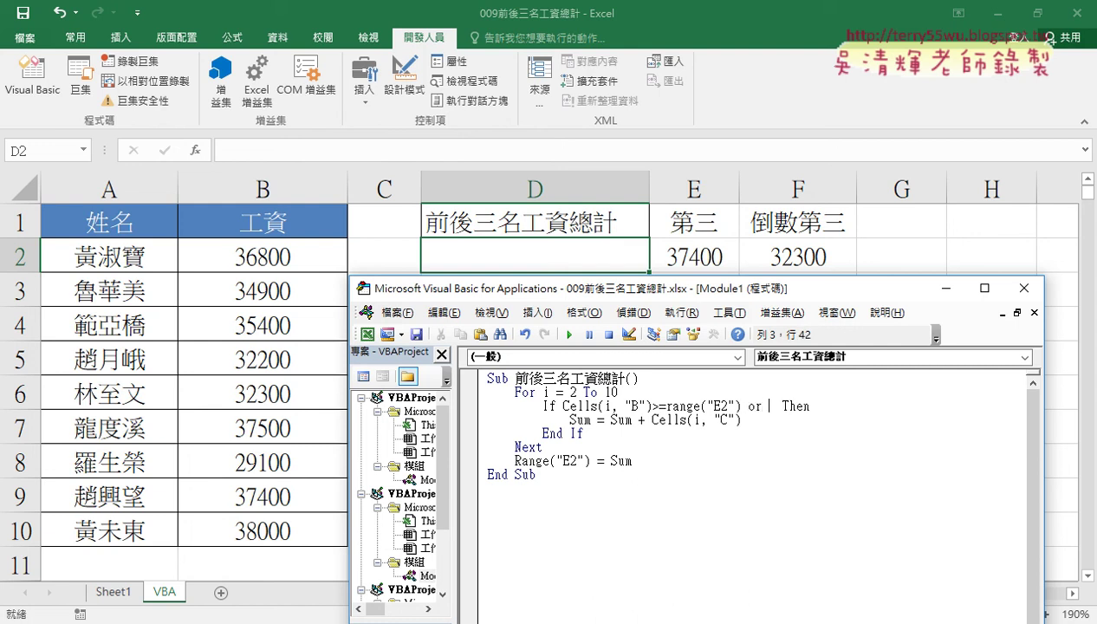
# - Duplicate the comparison after Or and change it to Cells(i, "B") <= Range("F2")
pyautogui.moveTo(564, 406); pyautogui.dragTo(769, 410)
pyautogui.press('ctrl')
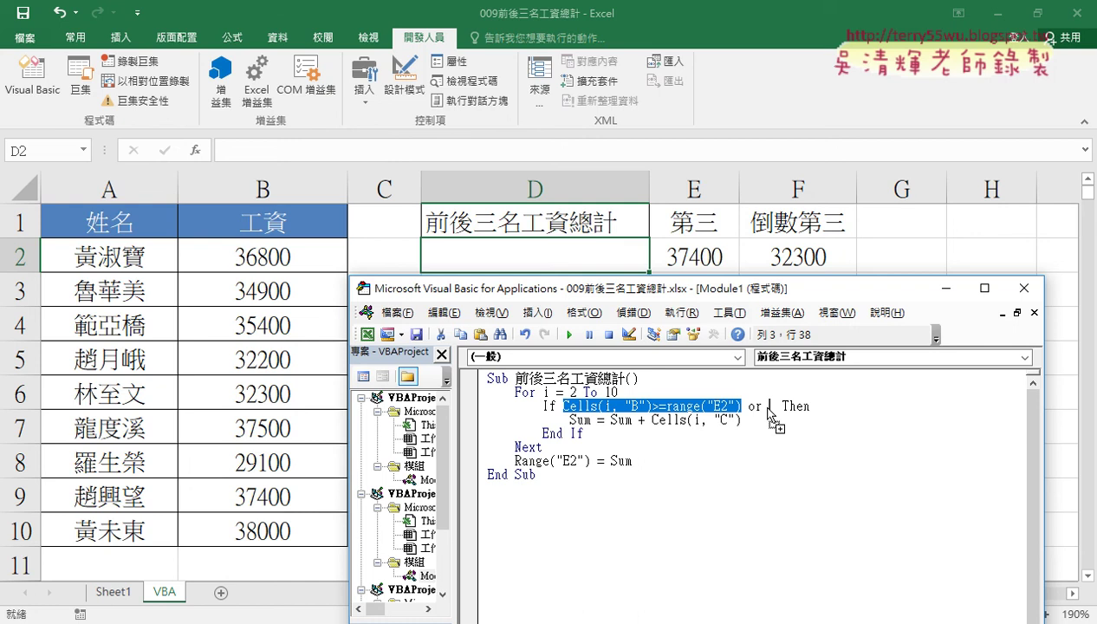
pyautogui.moveTo(769, 411); pyautogui.dragTo(769, 410)
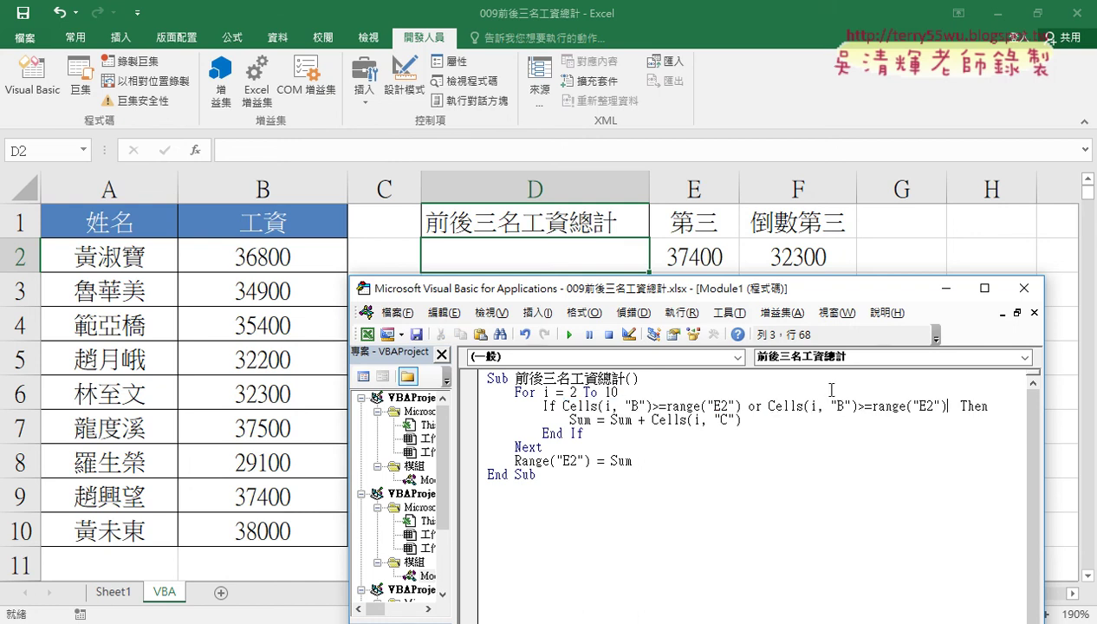
pyautogui.moveTo(858, 406); pyautogui.dragTo(865, 406)
pyautogui.write('<')
pyautogui.press('Right')
pyautogui.press('Right')
pyautogui.press('Right')
pyautogui.press('Right')
pyautogui.press('Right')
pyautogui.press('Right')
pyautogui.press('Right')
pyautogui.press('Right')
pyautogui.hotkey('shift', 'Right')
pyautogui.write('F')
# - Sum column B instead of C and write the total to Range("D2")
pyautogui.doubleClick(725, 419)
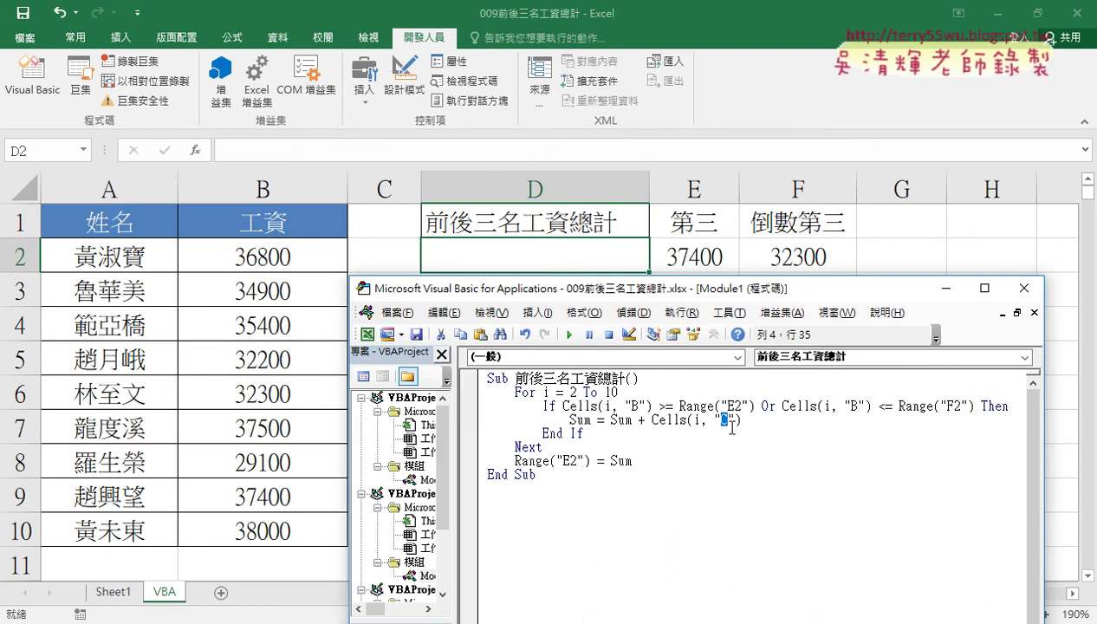
pyautogui.write('B')
pyautogui.press('Right')
pyautogui.click(661, 462)
pyautogui.moveTo(562, 461); pyautogui.dragTo(569, 462)
pyautogui.write('D')
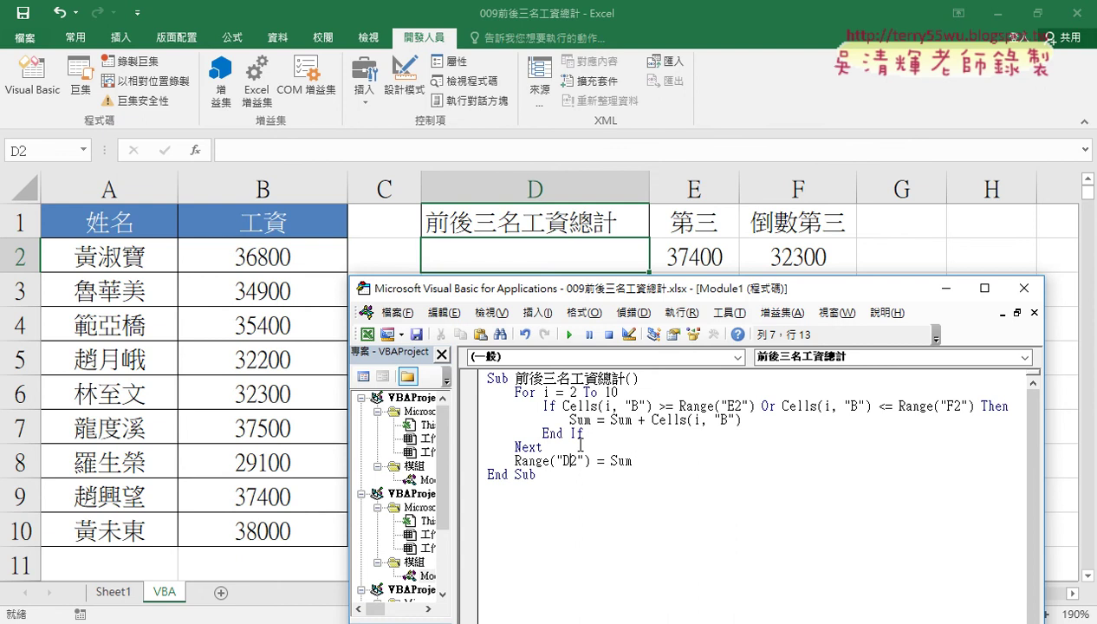
pyautogui.moveTo(564, 406); pyautogui.dragTo(981, 408)
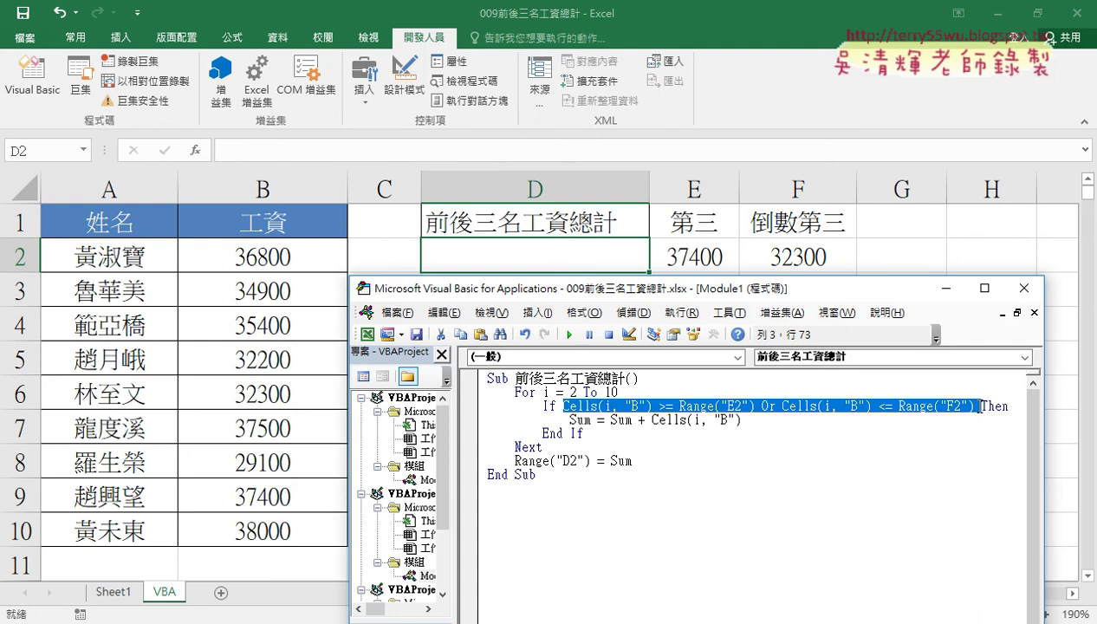
# - Run the macro so D2 fills with 206500, then return to the VBA sheet
pyautogui.click(724, 420)
pyautogui.click(570, 334)
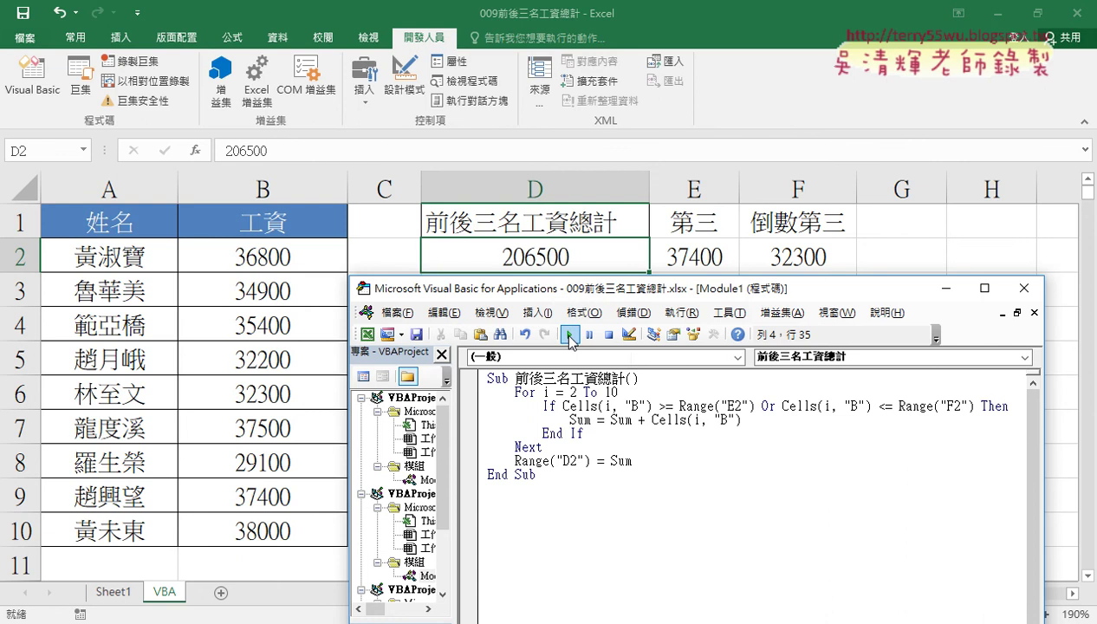
pyautogui.click(113, 593)
pyautogui.click(165, 594)
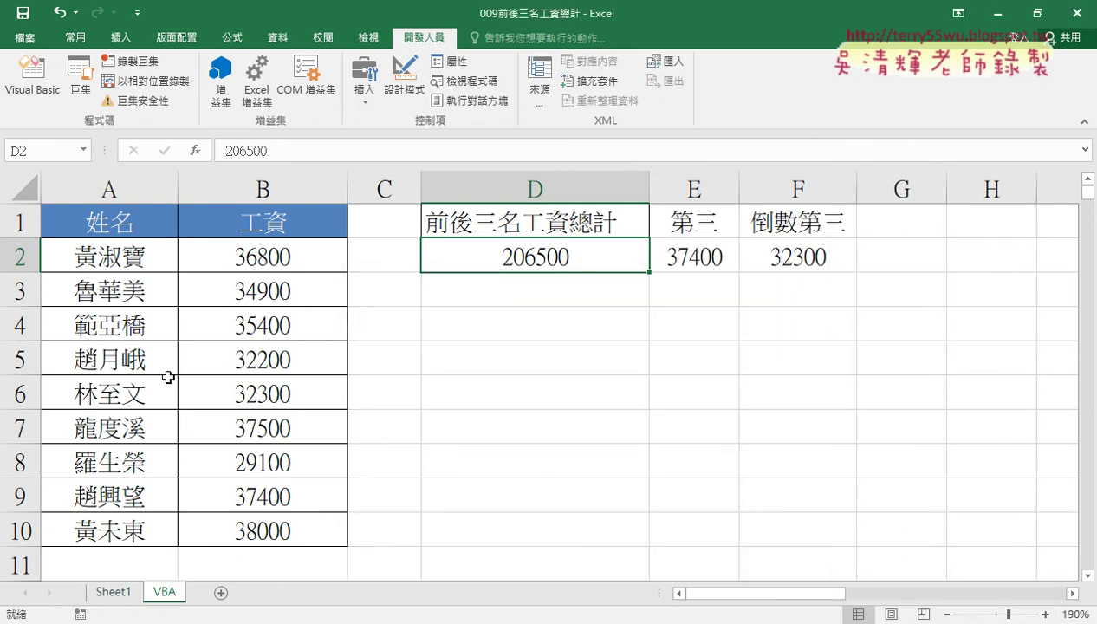
# - Reopen the Visual Basic editor beside the sheet, widened, highlighting E2's third-largest salary
pyautogui.click(35, 82)
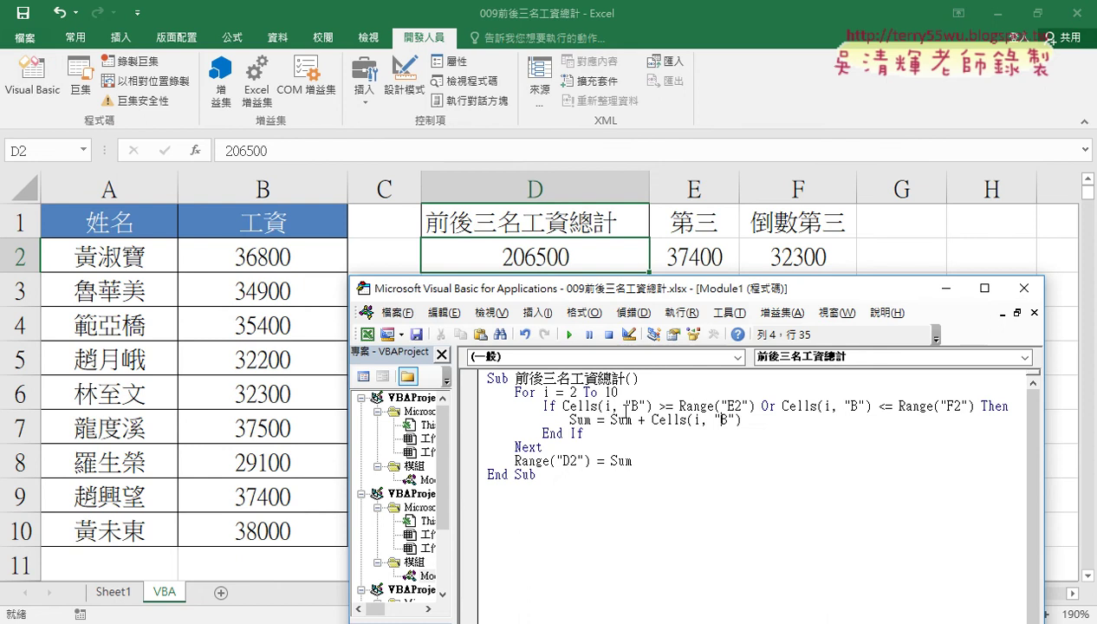
pyautogui.moveTo(462, 424); pyautogui.dragTo(427, 424)
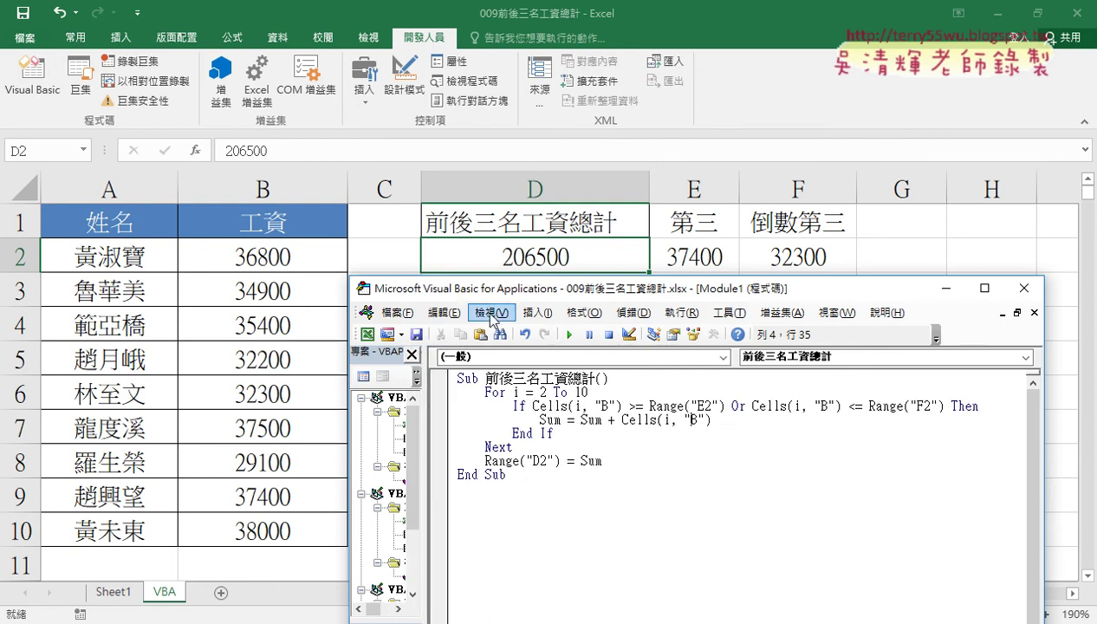
pyautogui.moveTo(496, 295); pyautogui.dragTo(463, 294)
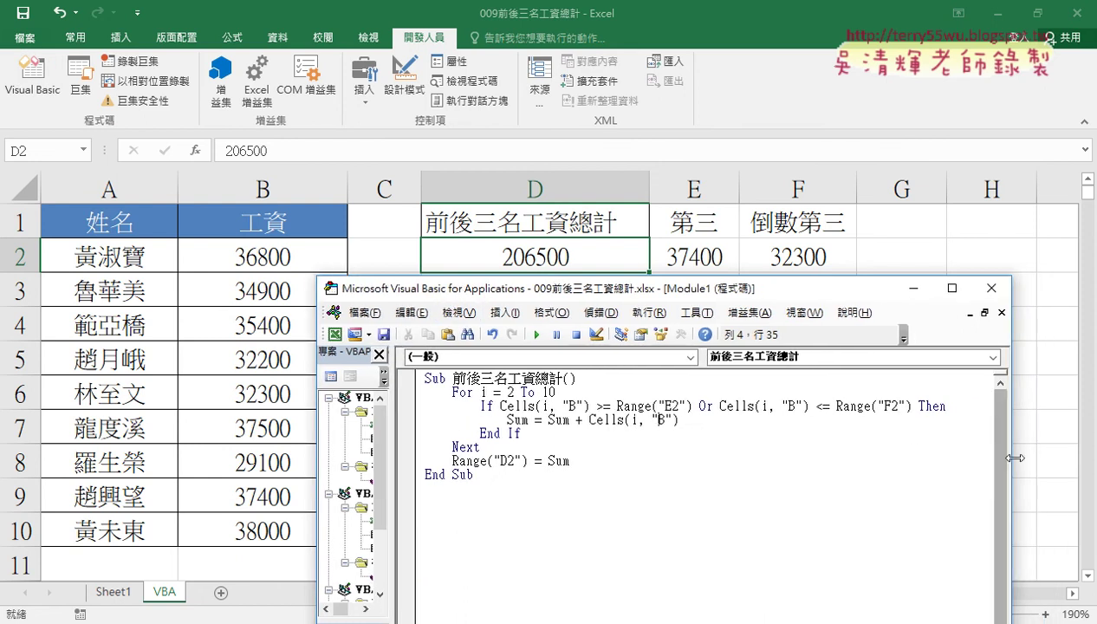
pyautogui.moveTo(1013, 460); pyautogui.dragTo(1070, 461)
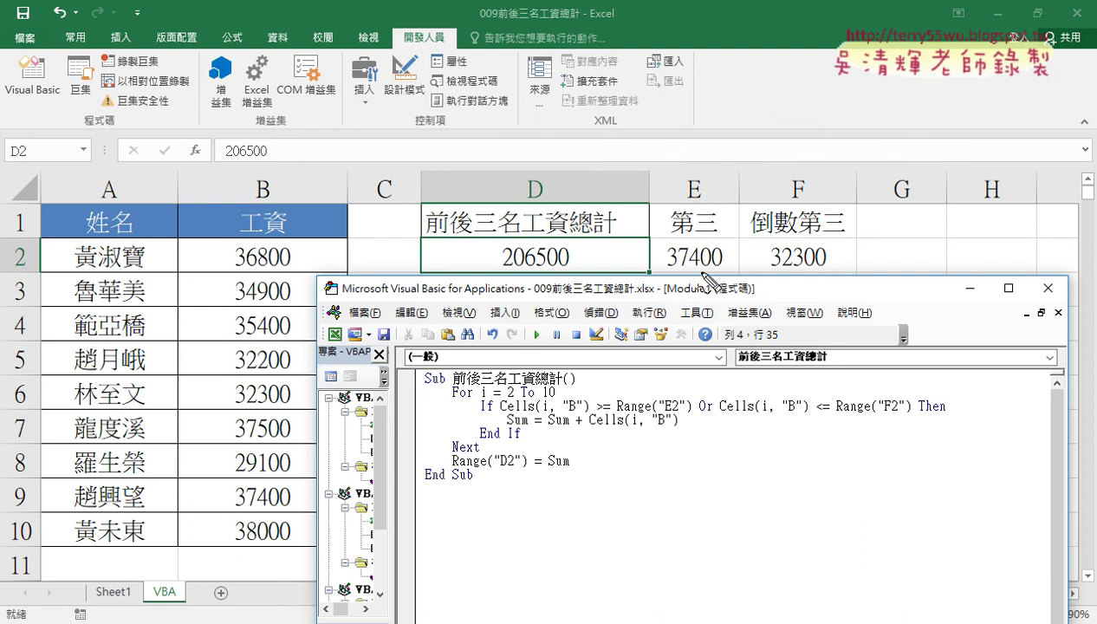
pyautogui.moveTo(716, 277)
pyautogui.mouseDown()
pyautogui.moveTo(652, 245)
pyautogui.moveTo(809, 275)
pyautogui.mouseUp()
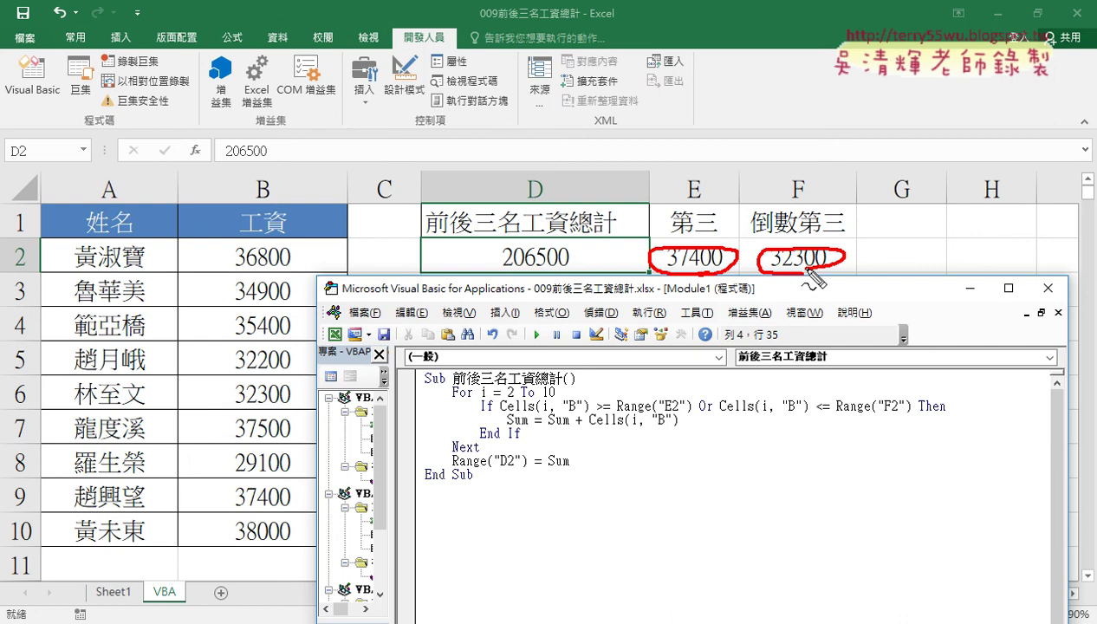
# - Check the =LARGE formula in E2 and the =SMALL formula in F2, then empty helper cells E1:F2
pyautogui.press('Escape')
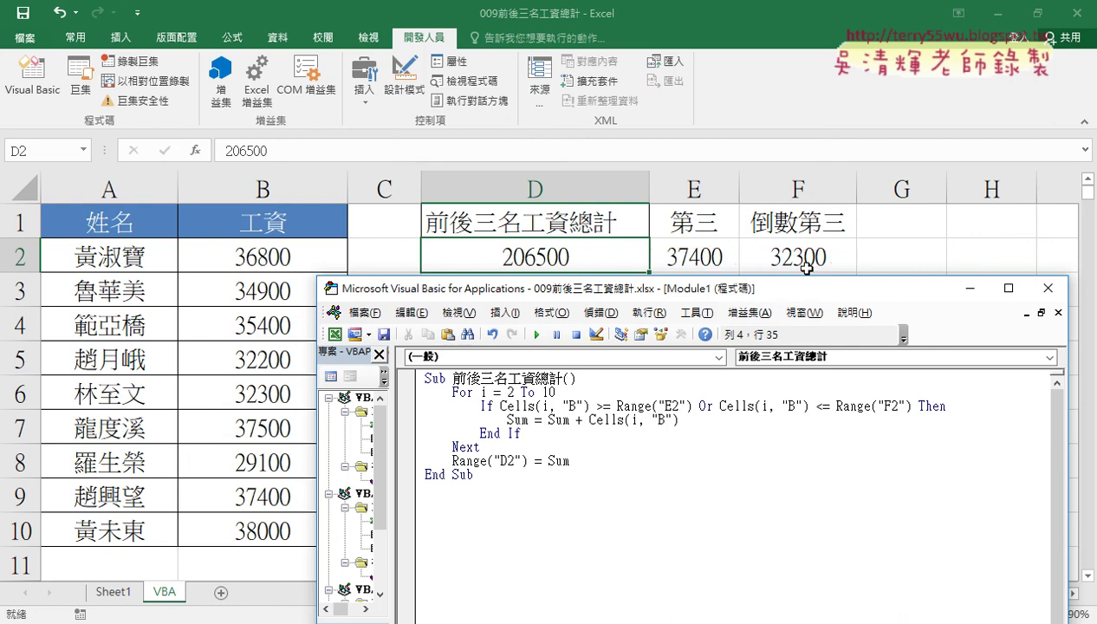
pyautogui.click(702, 258)
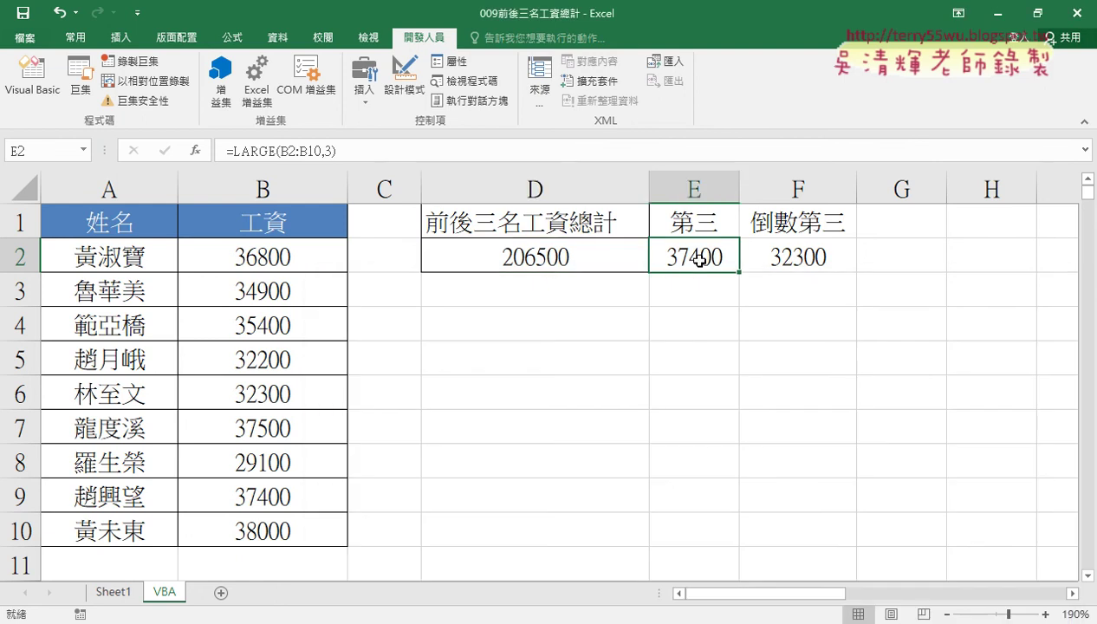
pyautogui.click(781, 256)
pyautogui.click(696, 260)
pyautogui.click(794, 260)
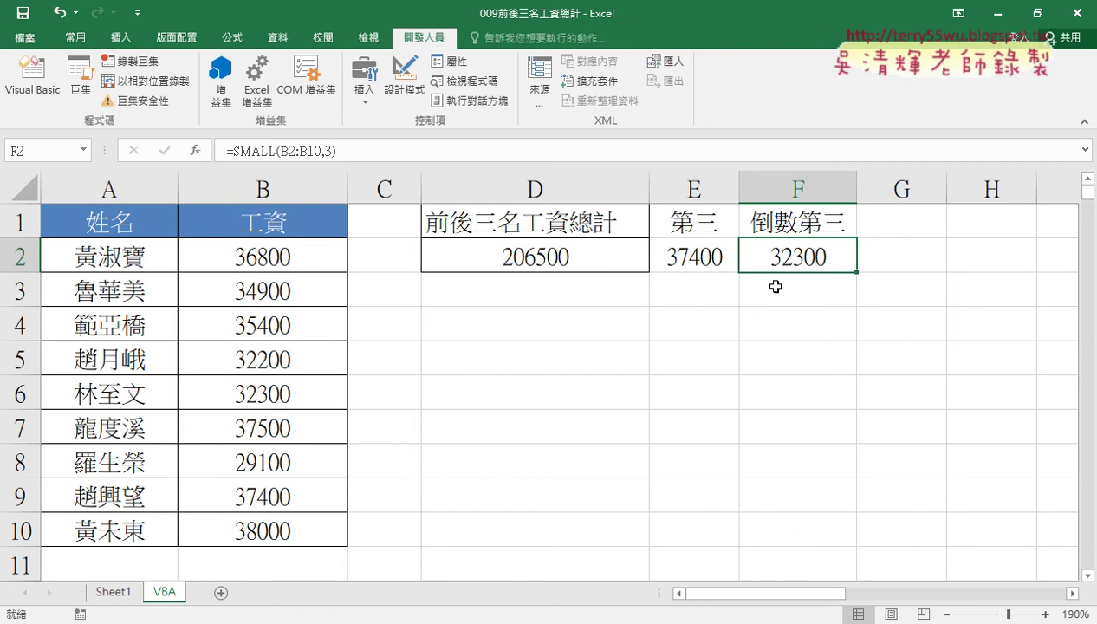
pyautogui.moveTo(693, 224); pyautogui.dragTo(777, 256)
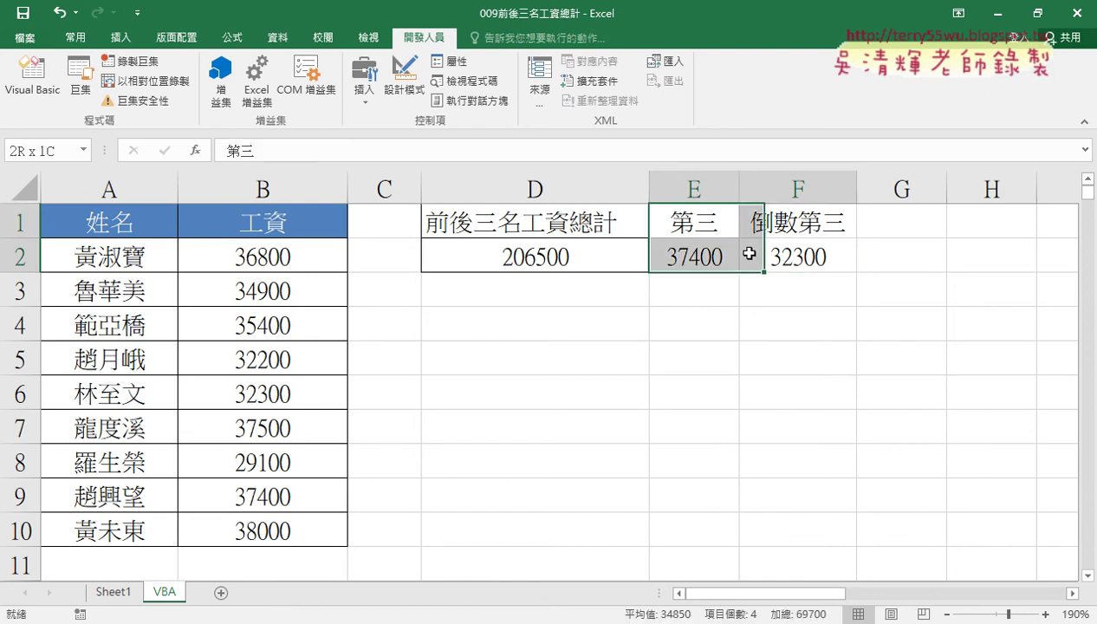
pyautogui.press('Delete')
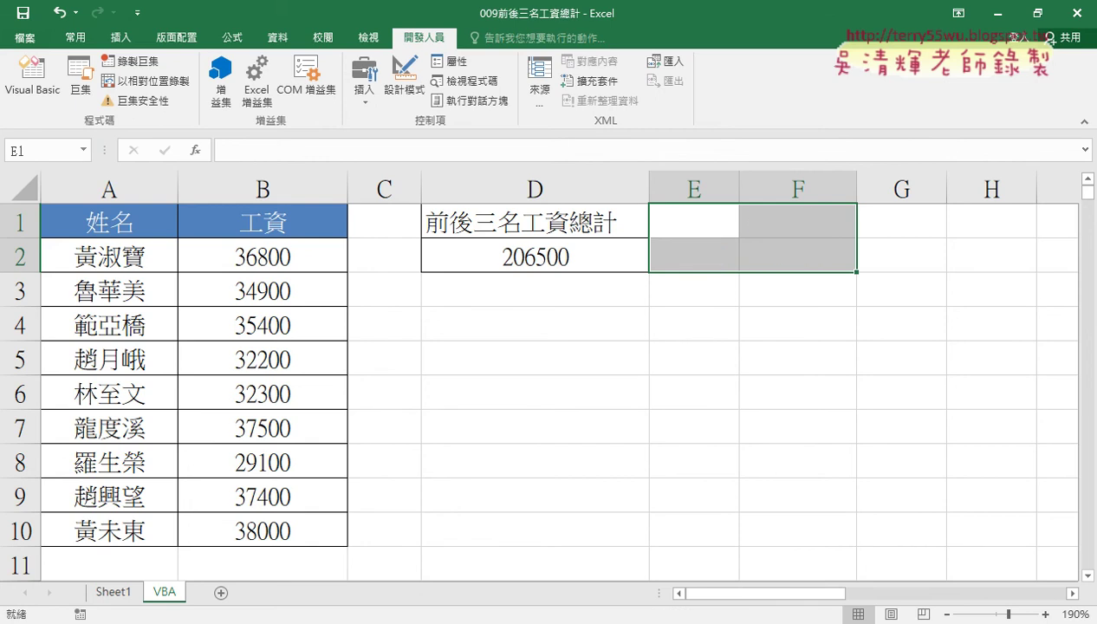
# - In the Google Docs notes, select the two 方法一 Range lines that write LARGE and SMALL formulas
pyautogui.click(286, 563)
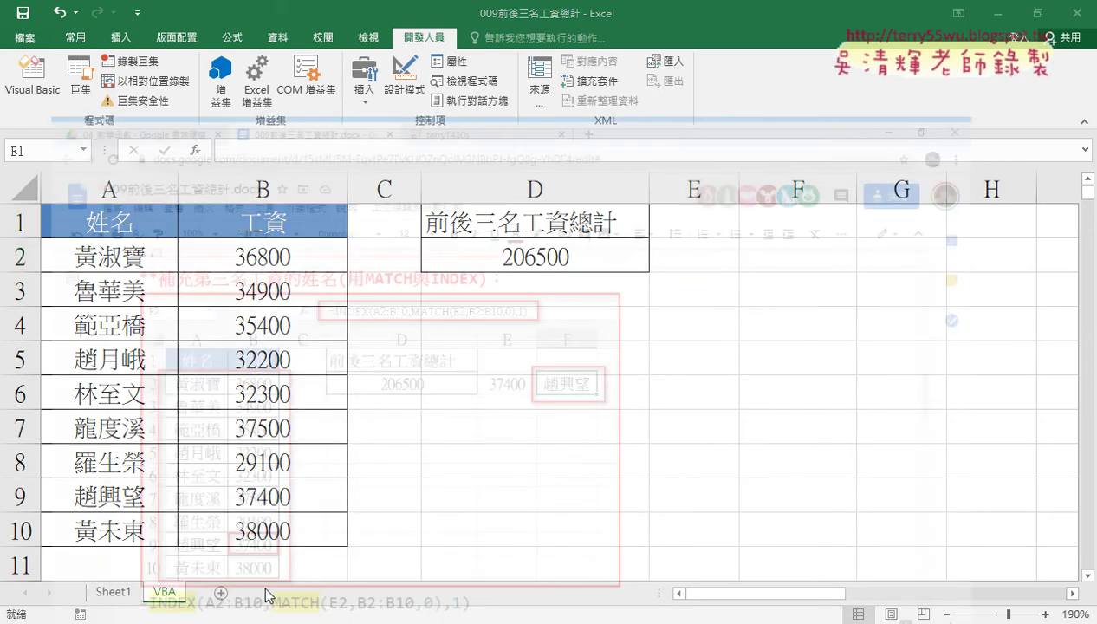
pyautogui.scroll(-4, 416, 388)
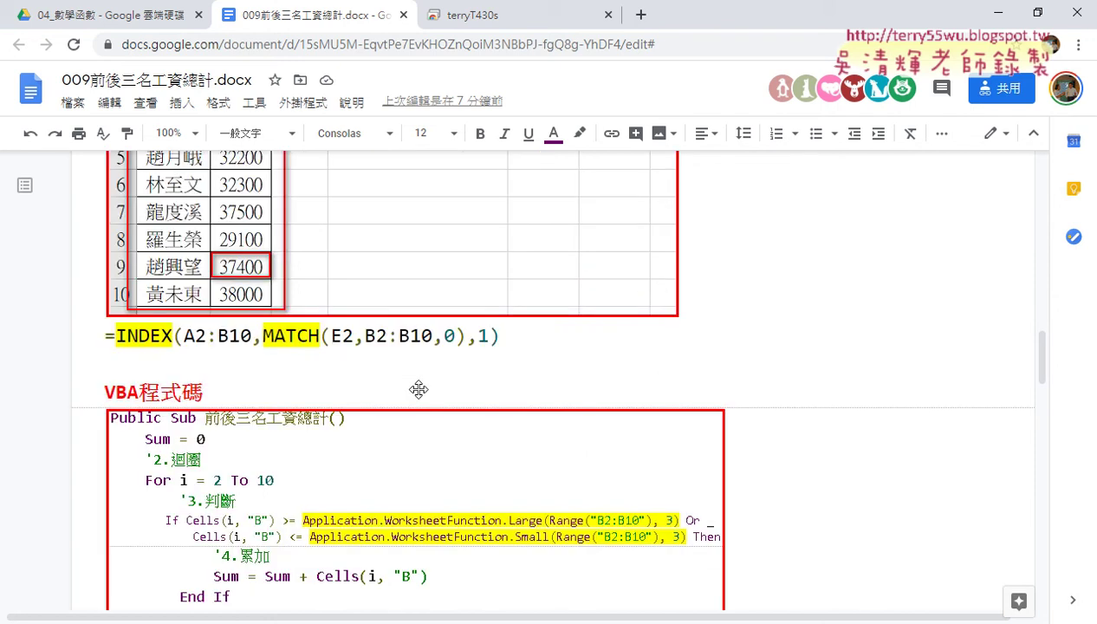
pyautogui.scroll(-3, 419, 388)
pyautogui.scroll(1, 422, 390)
pyautogui.scroll(-2, 408, 364)
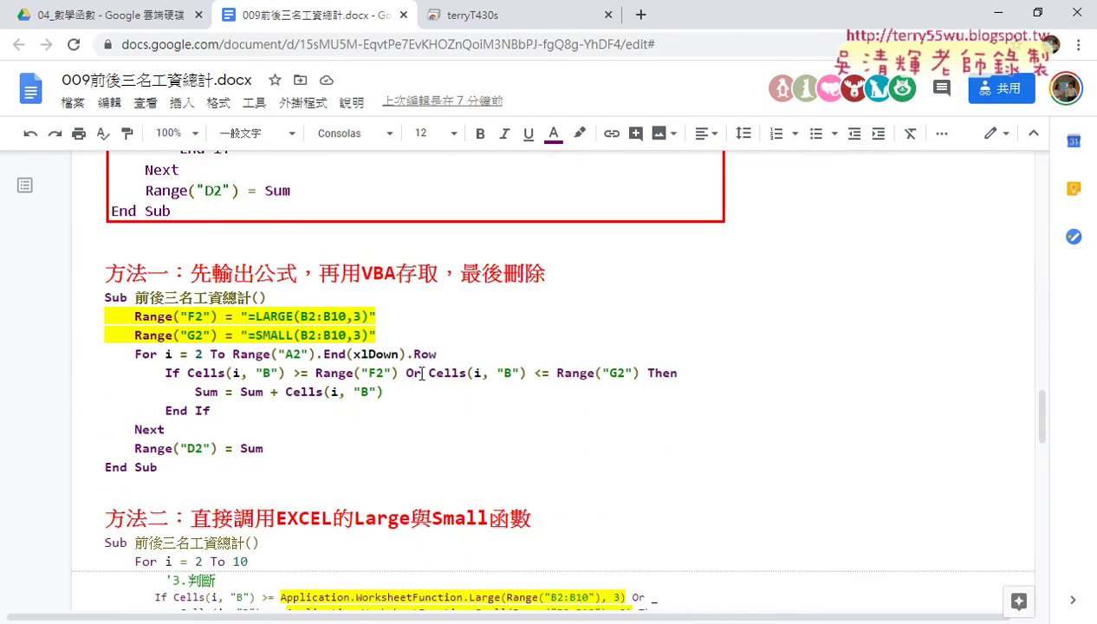
pyautogui.moveTo(393, 339); pyautogui.dragTo(87, 321)
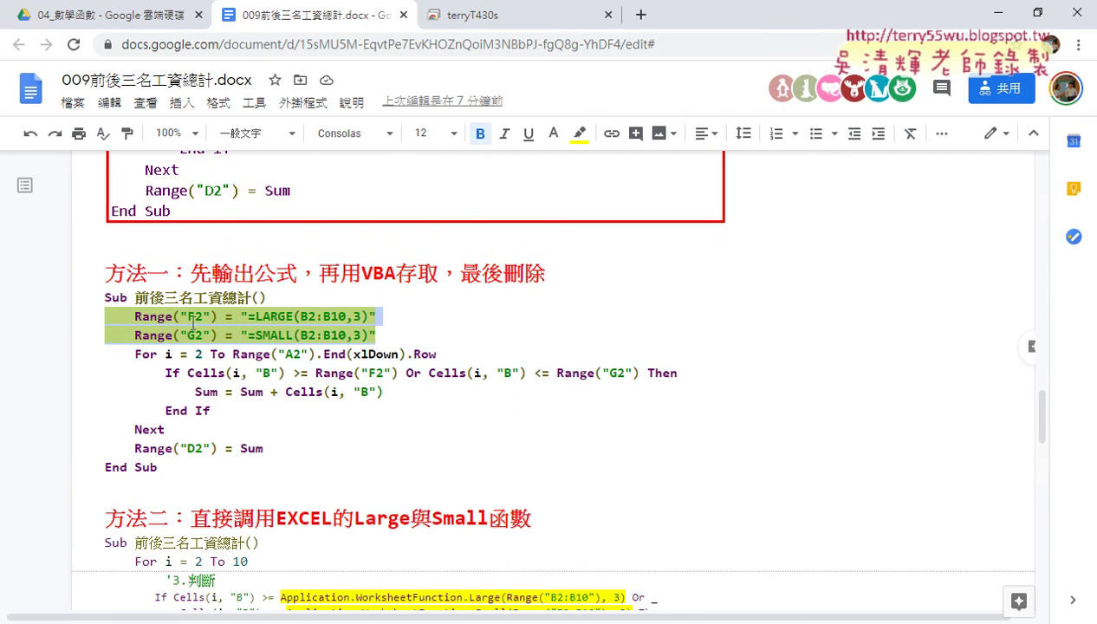
pyautogui.moveTo(546, 620)
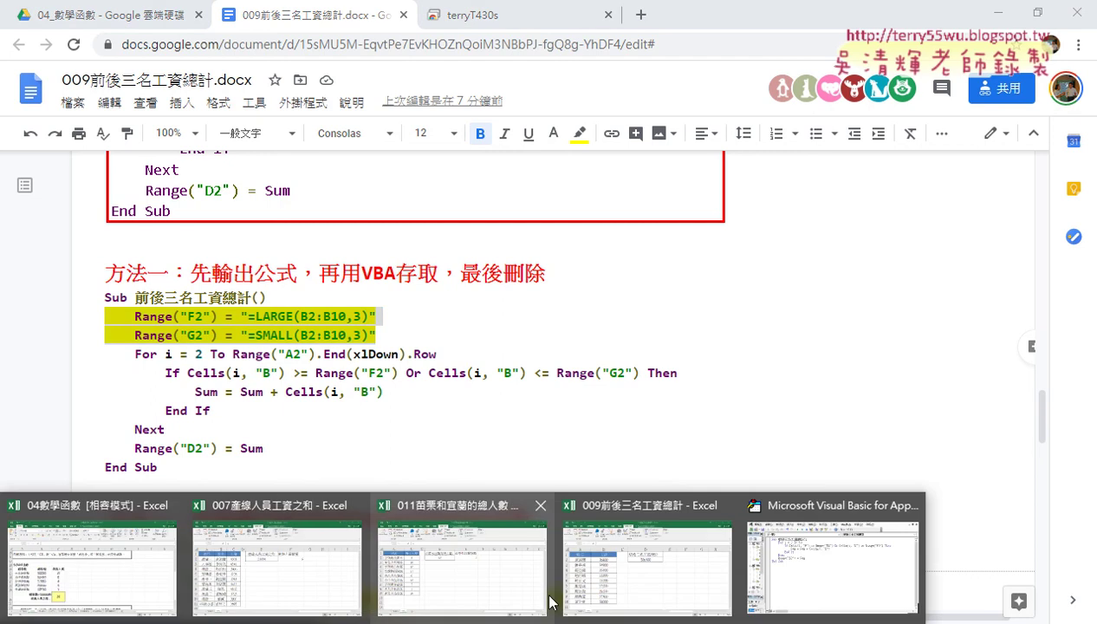
pyautogui.click(997, 572)
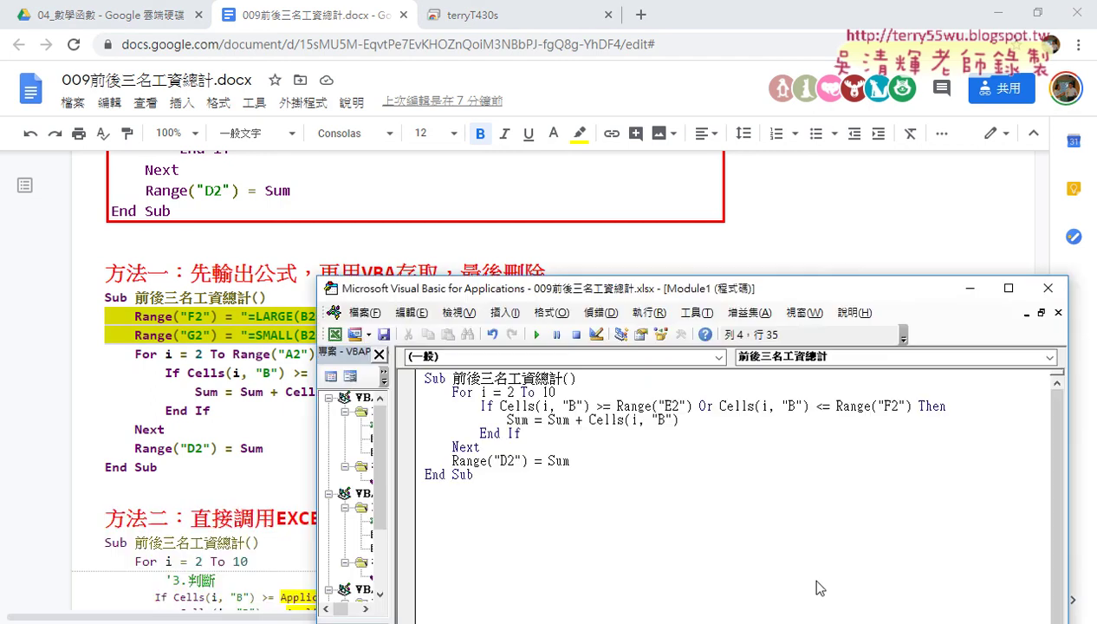
# - Insert lines Range("F2") = "=LARGE(B2:B10,3)" and Range("G2") = "=SMALL(B2:B10,3)" after the Sub header
pyautogui.click(589, 381)
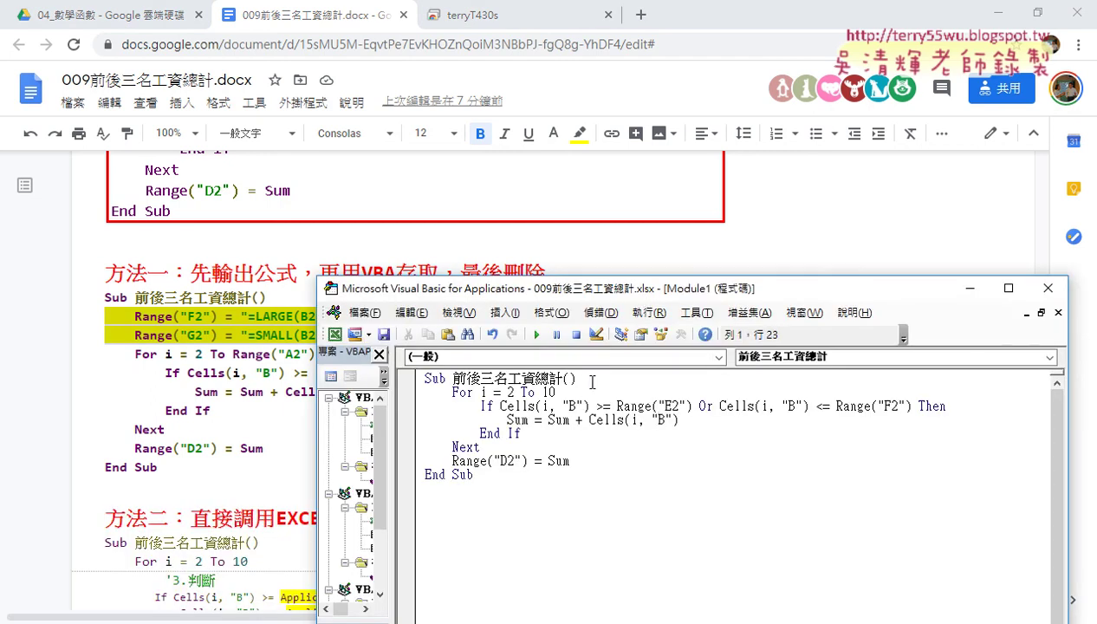
pyautogui.press('Return')
pyautogui.write('Range("F2") = "=LARGE(B2:B10,3)"')
pyautogui.press('Return')
pyautogui.write('Range("G2") = "=SMALL(B2:B10,3)"')
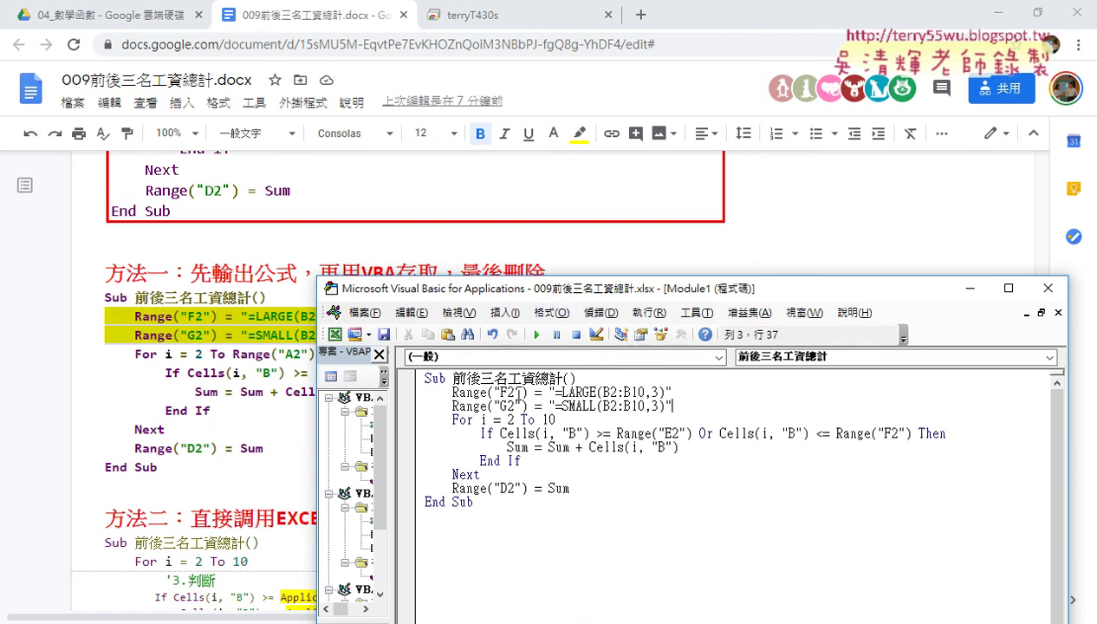
# - Change the new lines' target cells from F2 and G2 to E2 and F2
pyautogui.moveTo(517, 392); pyautogui.dragTo(500, 392)
pyautogui.doubleClick(508, 405)
pyautogui.click(507, 392)
pyautogui.hotkey('shift', 'Left')
pyautogui.write('E')
pyautogui.press('Down')
pyautogui.press('BackSpace')
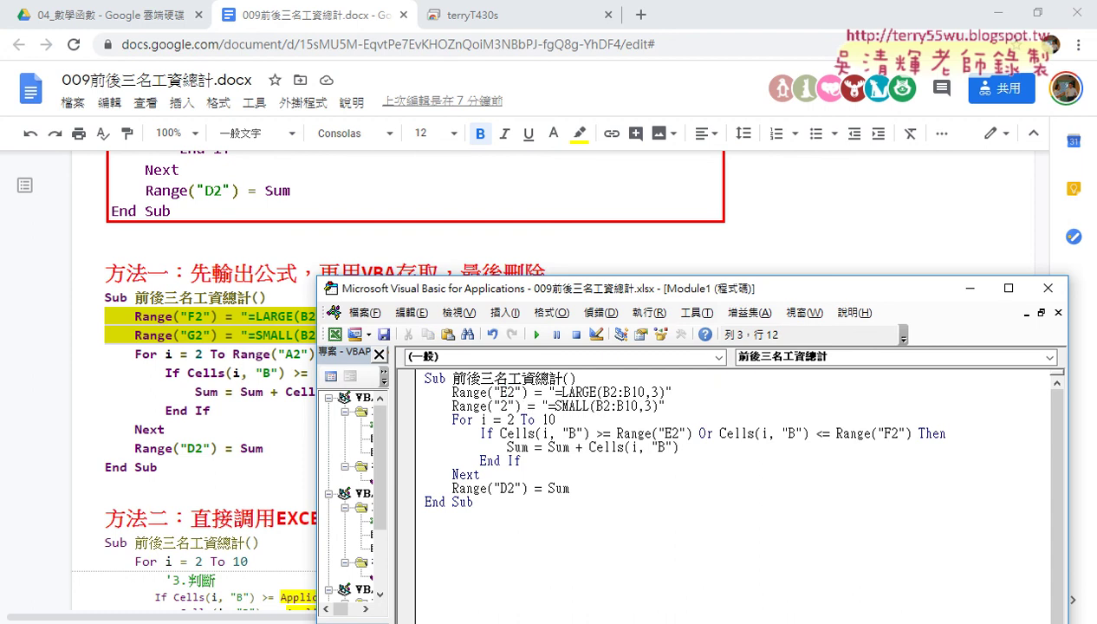
pyautogui.write('F')
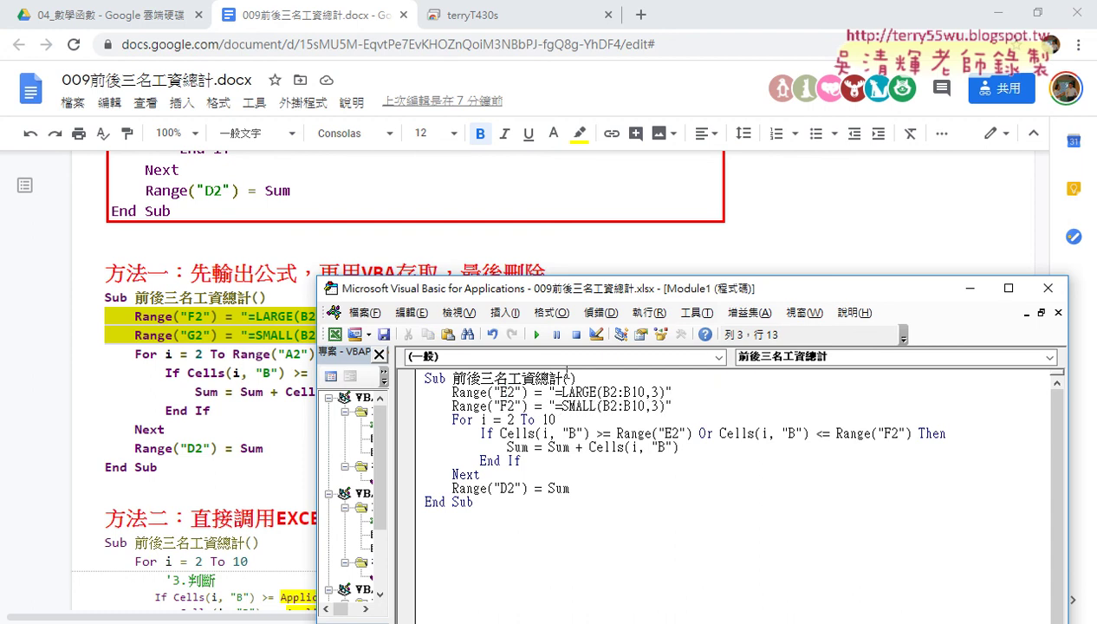
pyautogui.click(995, 13)
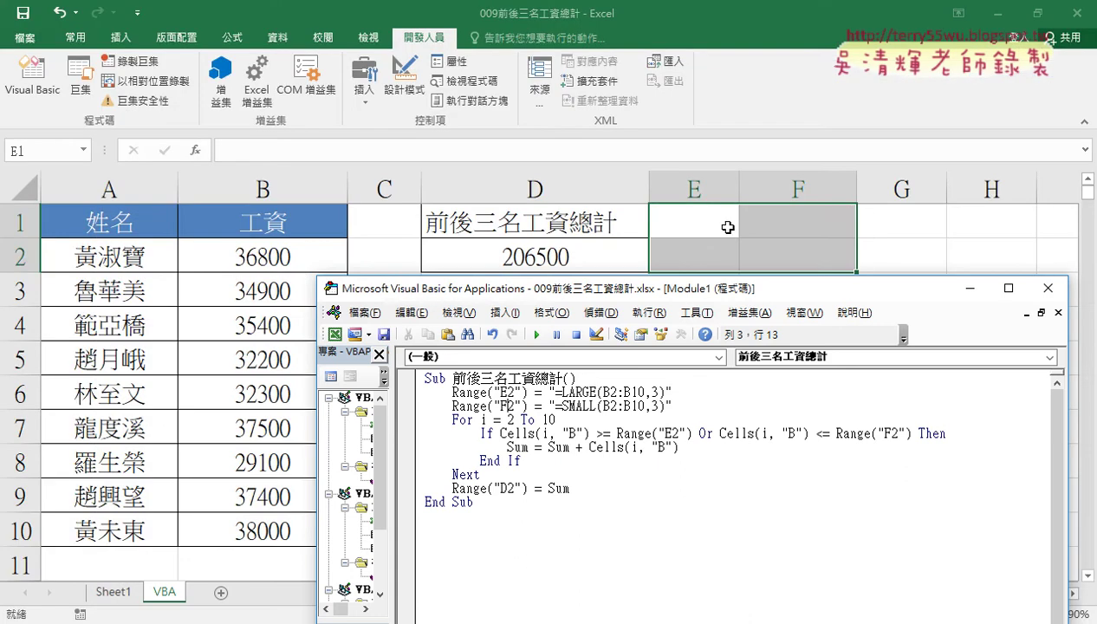
# - Step through the macro's new lines to write the LARGE and SMALL formulas into E2 and F2
pyautogui.moveTo(672, 289); pyautogui.dragTo(579, 275)
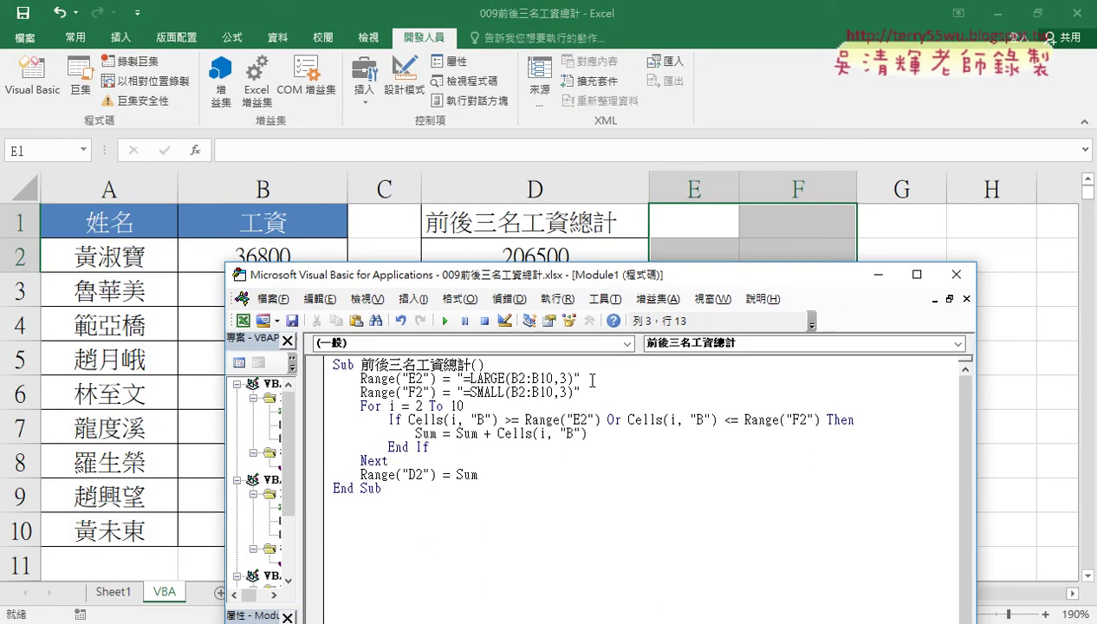
pyautogui.click(592, 380)
pyautogui.moveTo(573, 379); pyautogui.dragTo(464, 379)
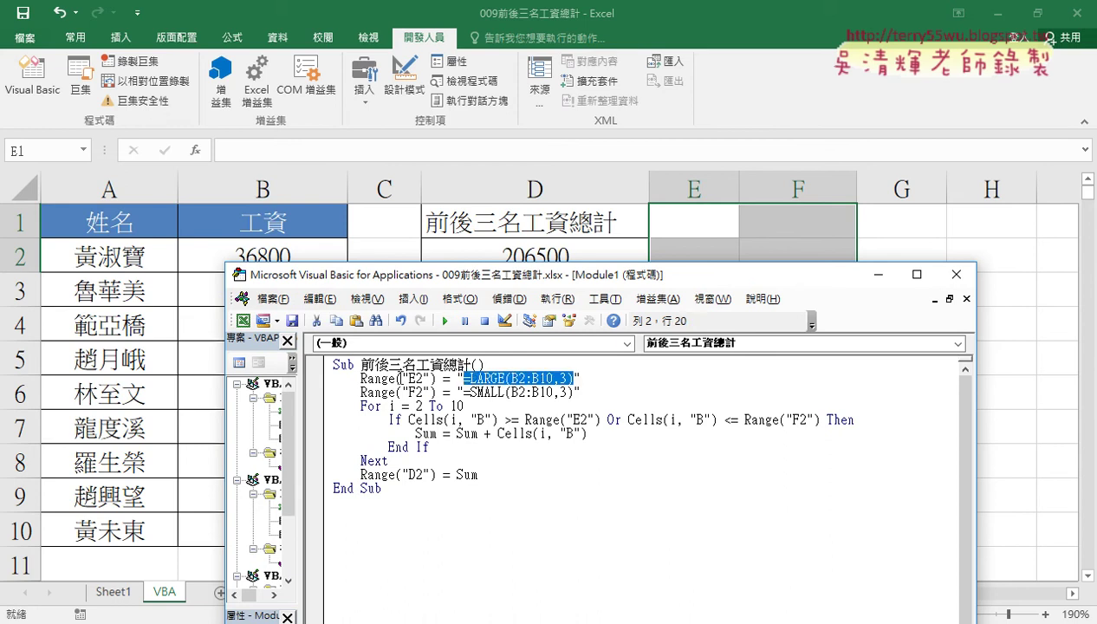
pyautogui.click(493, 379)
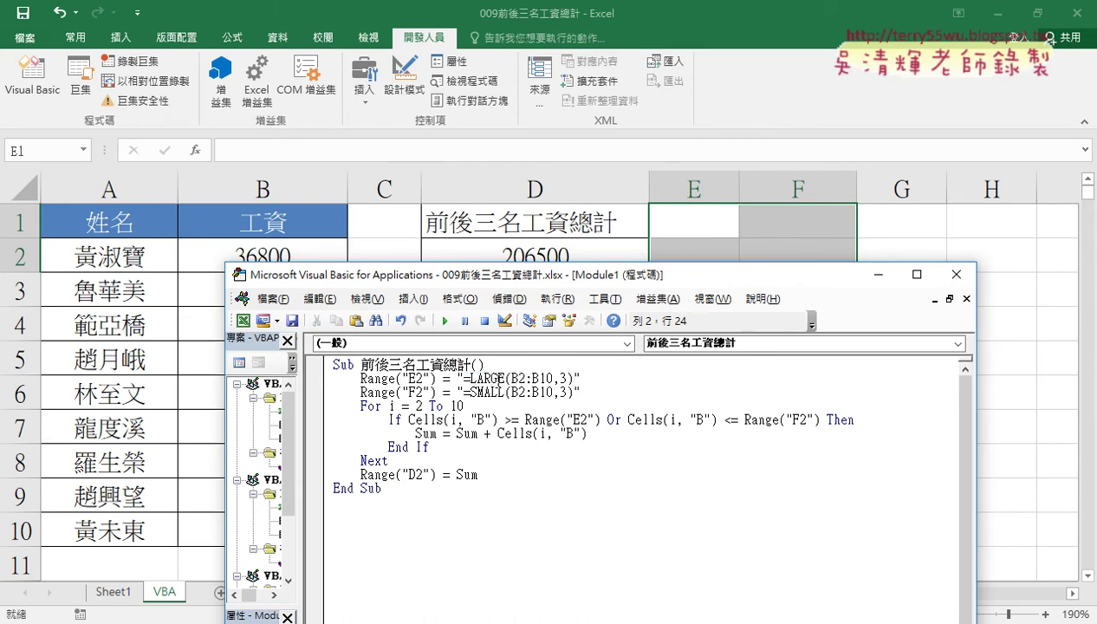
pyautogui.press('F8')
pyautogui.press('F8')
pyautogui.press('F8')
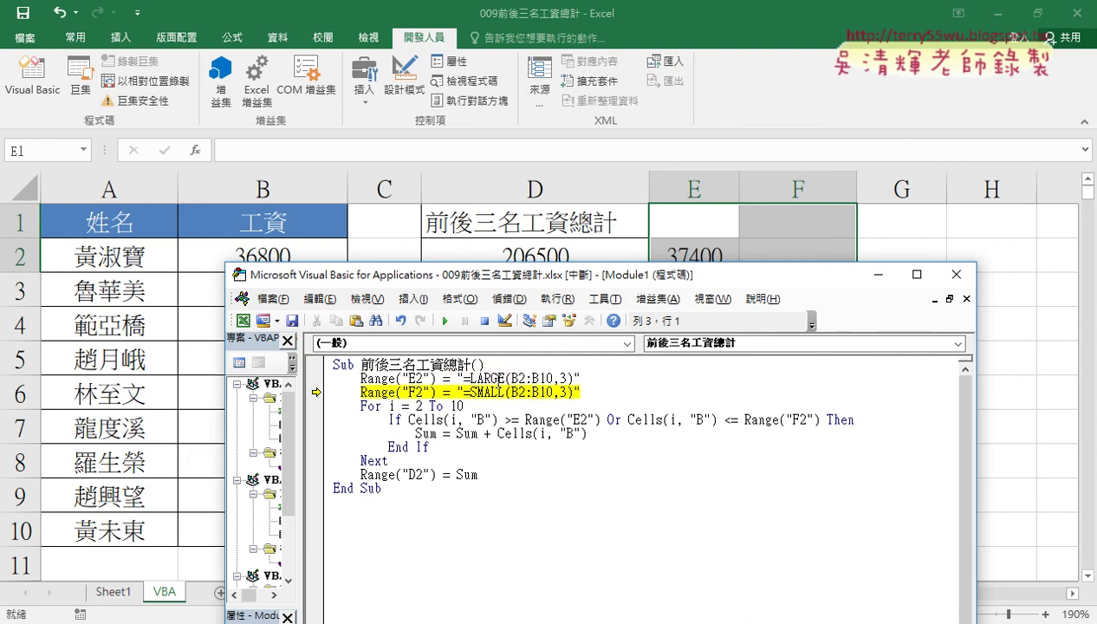
pyautogui.moveTo(529, 281); pyautogui.dragTo(531, 294)
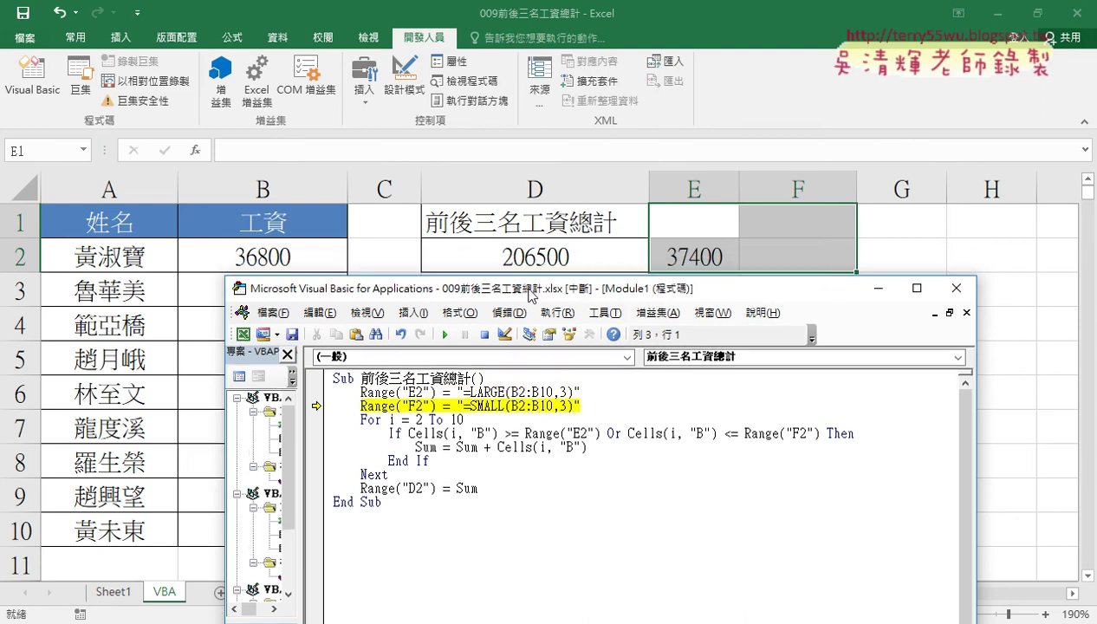
pyautogui.press('F8')
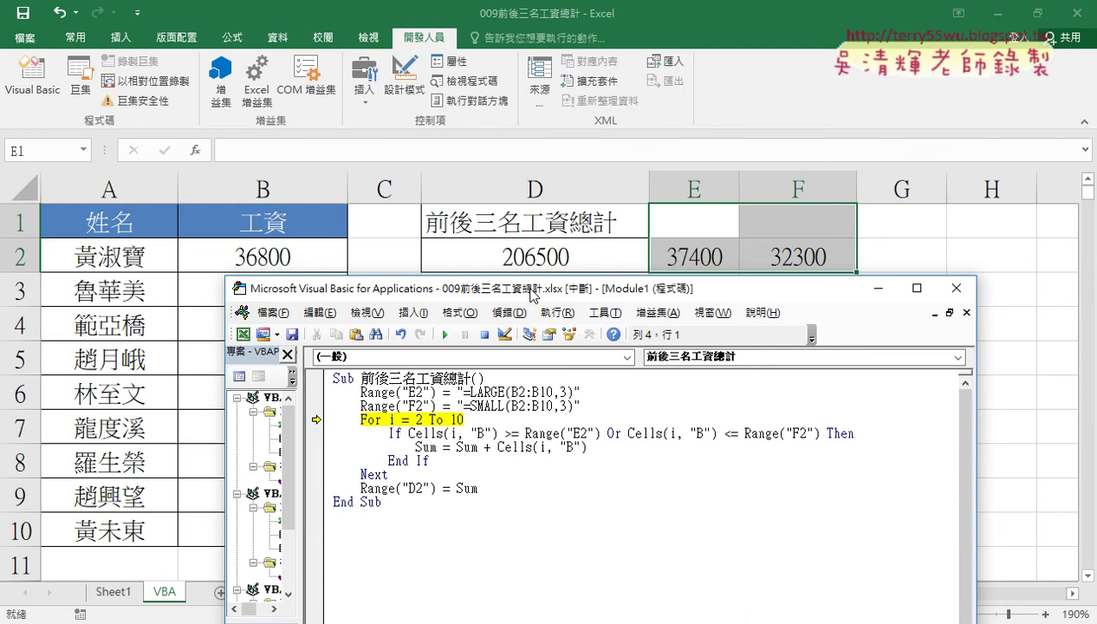
# - Clear D2, set a breakpoint on the D2 sum line, and run through it so D2 shows 206500
pyautogui.click(568, 260)
pyautogui.click(572, 259)
pyautogui.press('Delete')
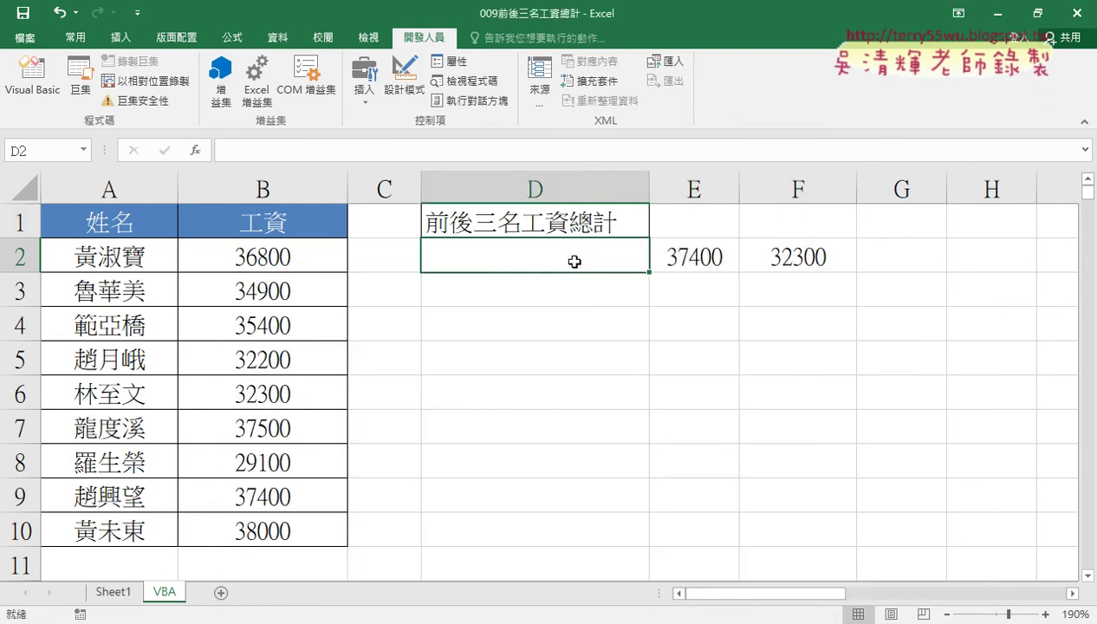
pyautogui.click(32, 80)
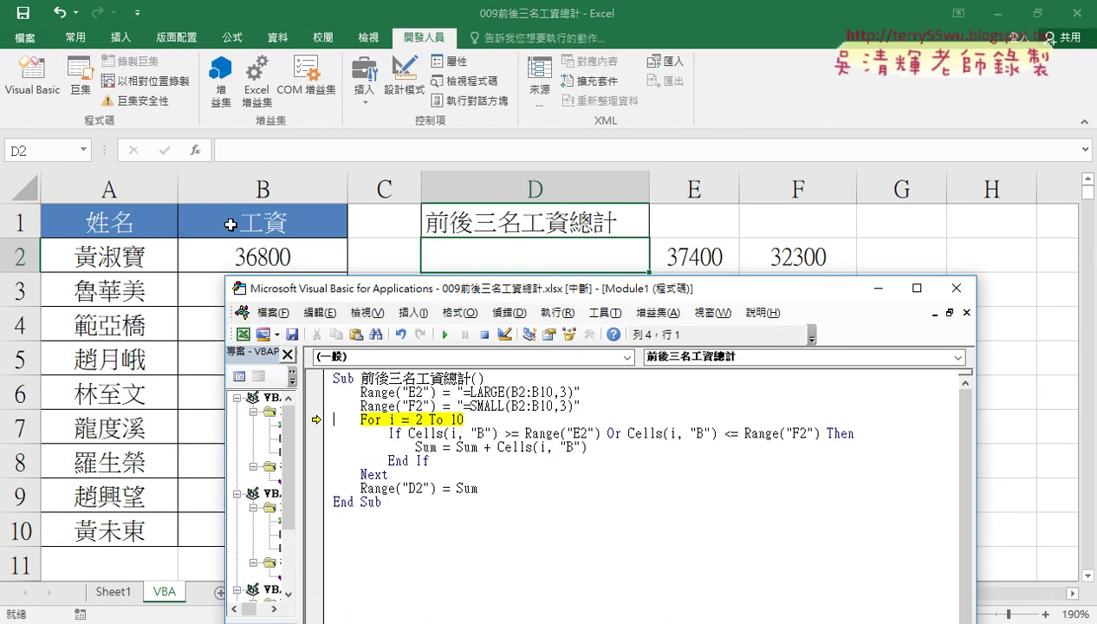
pyautogui.click(316, 488)
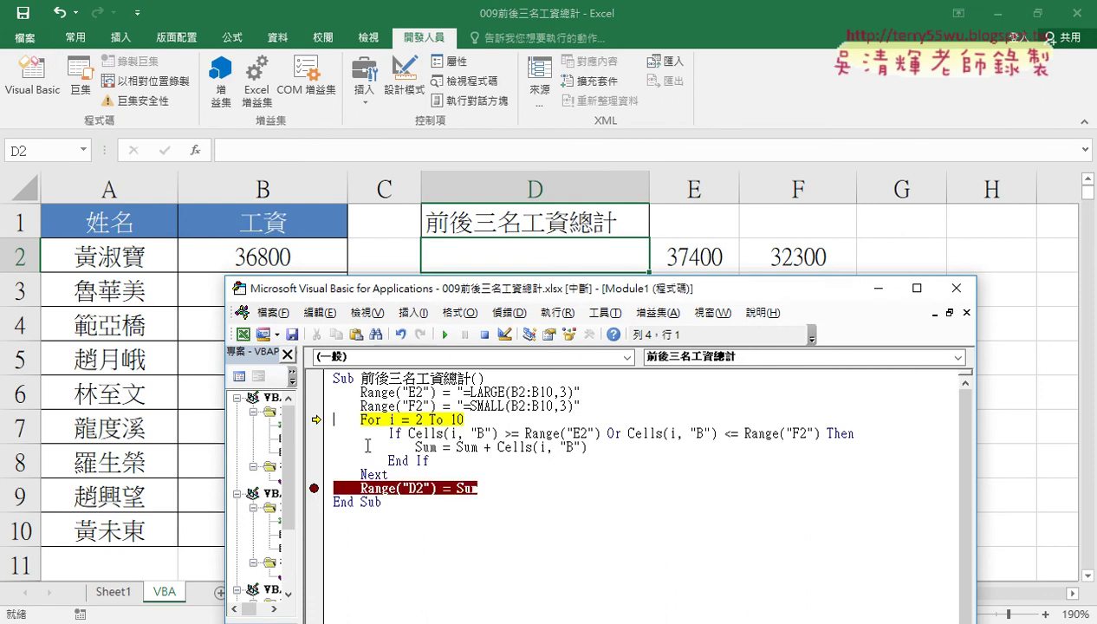
pyautogui.click(444, 336)
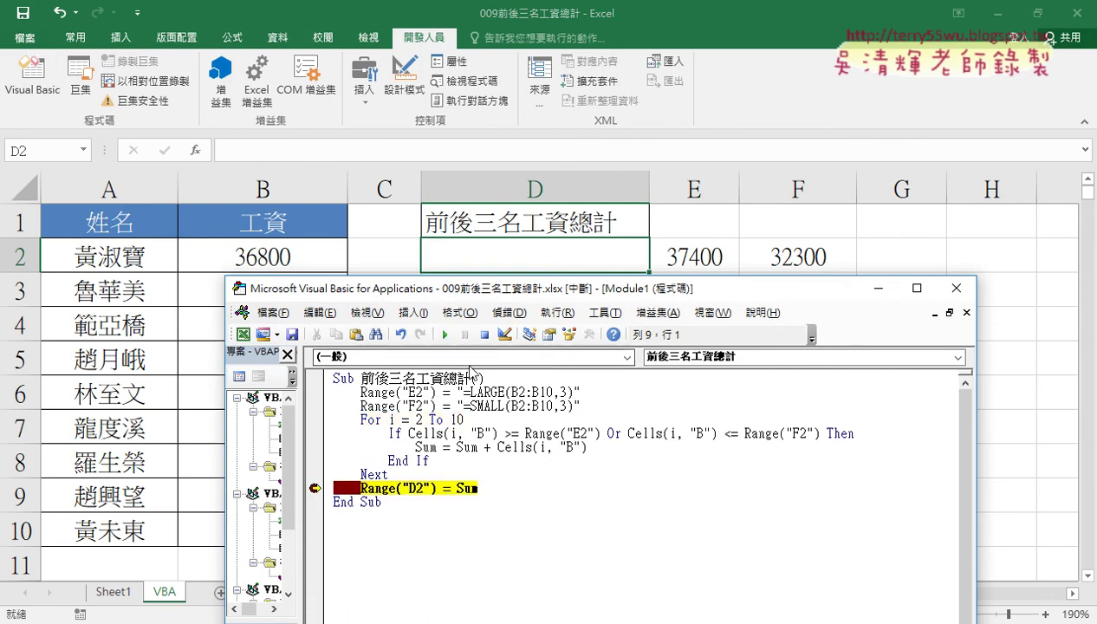
pyautogui.press('F8')
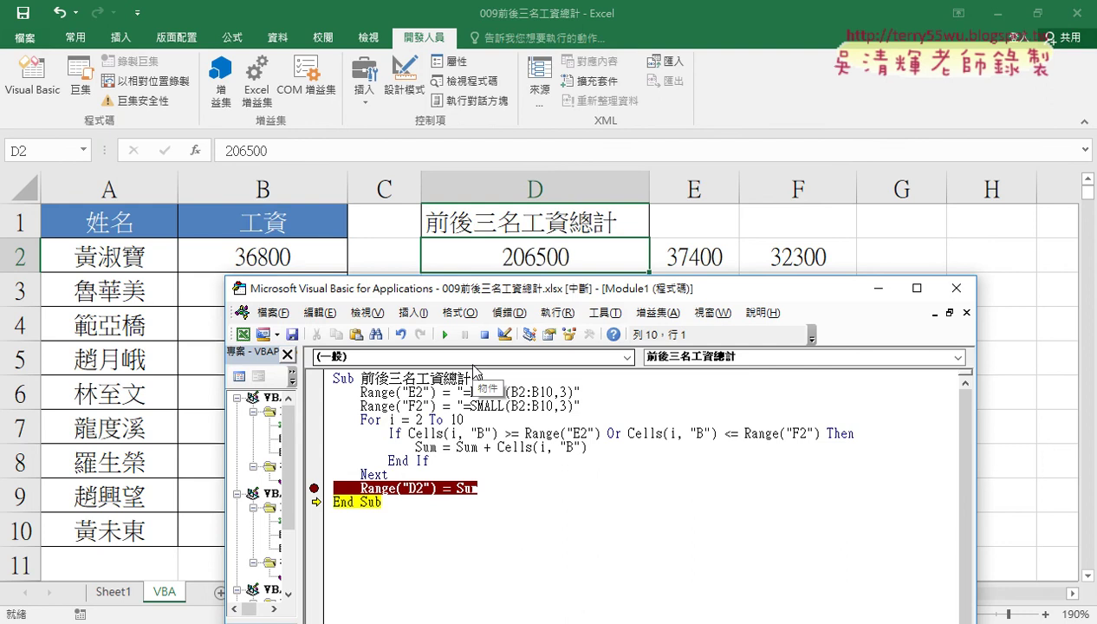
# - Add a blank line after the D2 assignment and select the E2 and F2 formula lines
pyautogui.click(496, 489)
pyautogui.press('Return')
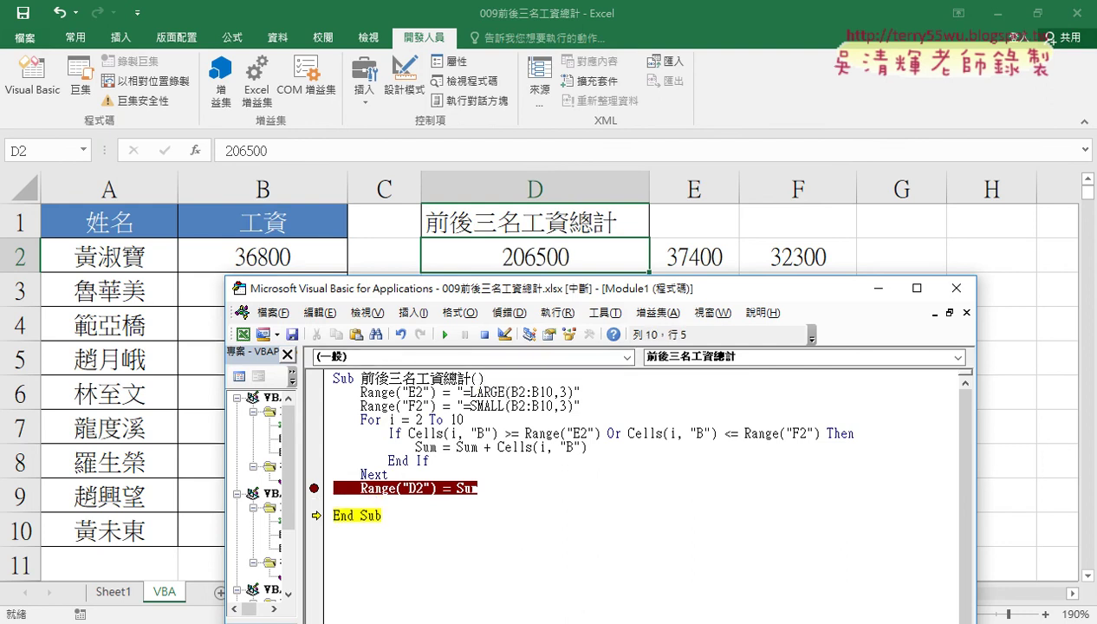
pyautogui.moveTo(585, 406); pyautogui.dragTo(352, 397)
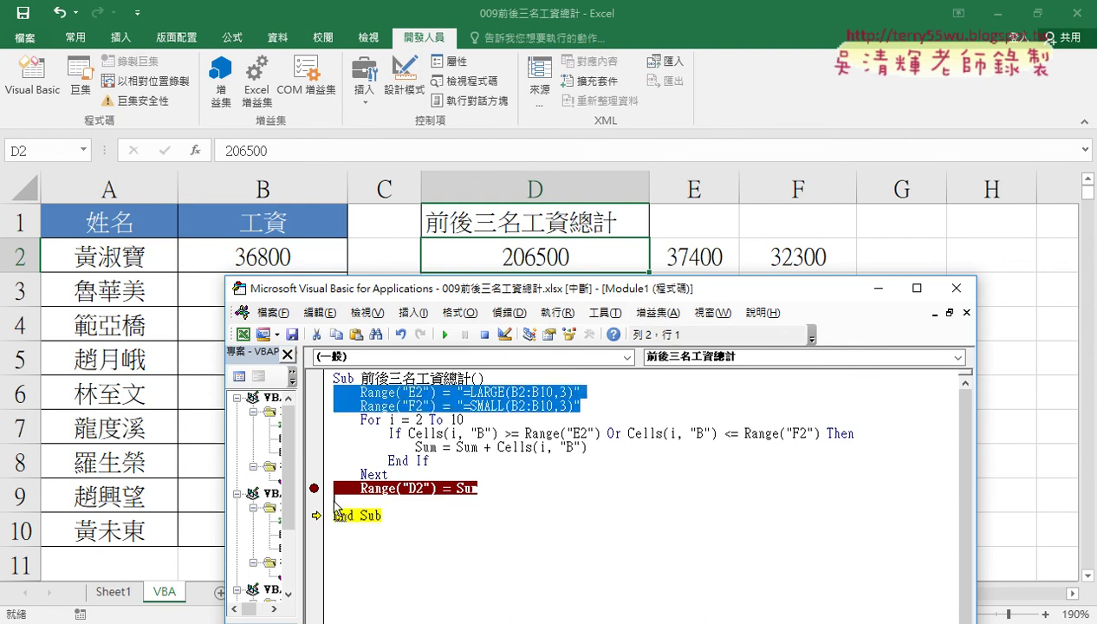
# - Copy the E2 and F2 lines below the D2 assignment and strip their formulas to leave ""
pyautogui.moveTo(351, 399); pyautogui.dragTo(336, 502)
pyautogui.moveTo(463, 502); pyautogui.dragTo(575, 502)
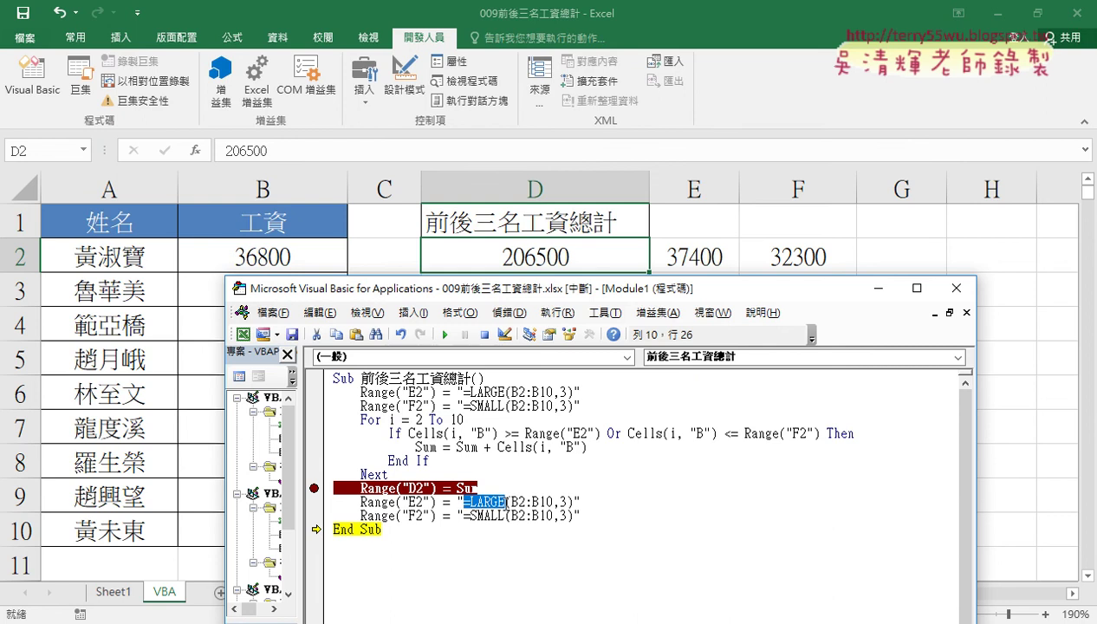
pyautogui.press('Delete')
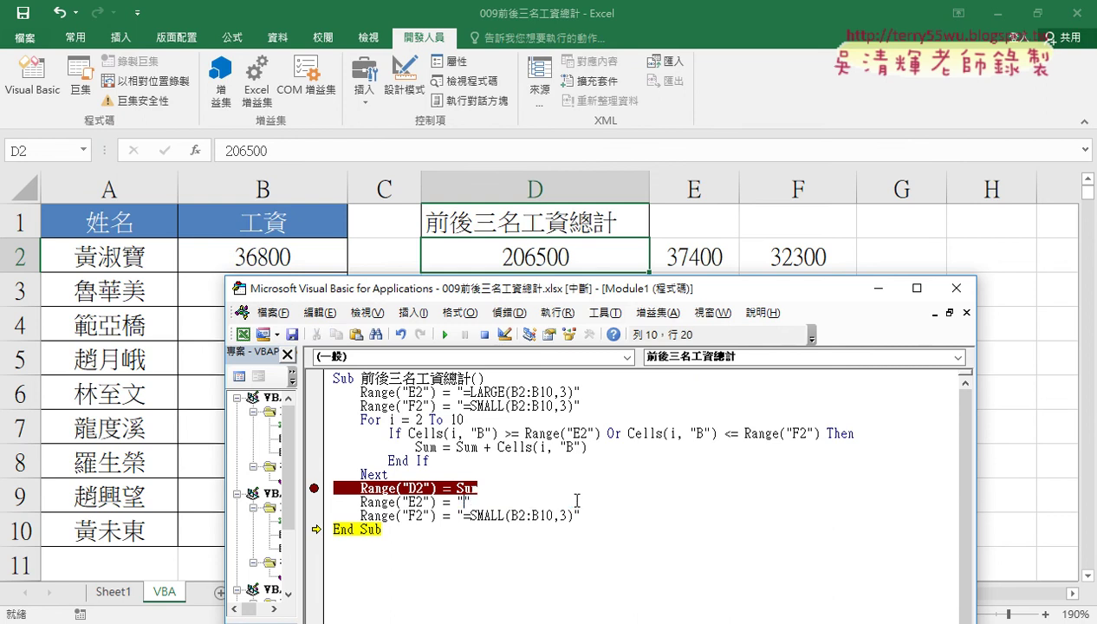
pyautogui.press('Down')
pyautogui.press('Delete')
pyautogui.press('Delete')
pyautogui.press('Delete')
pyautogui.press('Delete')
pyautogui.press('Delete')
pyautogui.press('Delete')
pyautogui.press('Delete')
pyautogui.press('Delete')
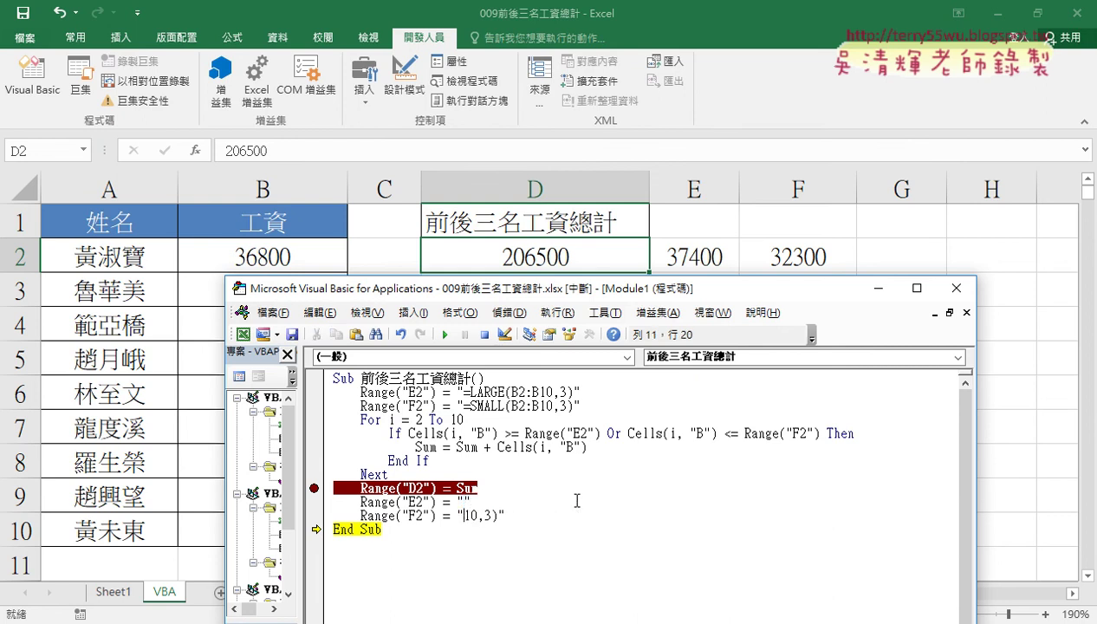
pyautogui.press('Delete')
pyautogui.press('Delete')
pyautogui.press('Delete')
pyautogui.press('Delete')
# - Run the new clearing lines, empty D2 again, and remove the breakpoint on the D2 line
pyautogui.moveTo(315, 529); pyautogui.dragTo(317, 503)
pyautogui.click(445, 334)
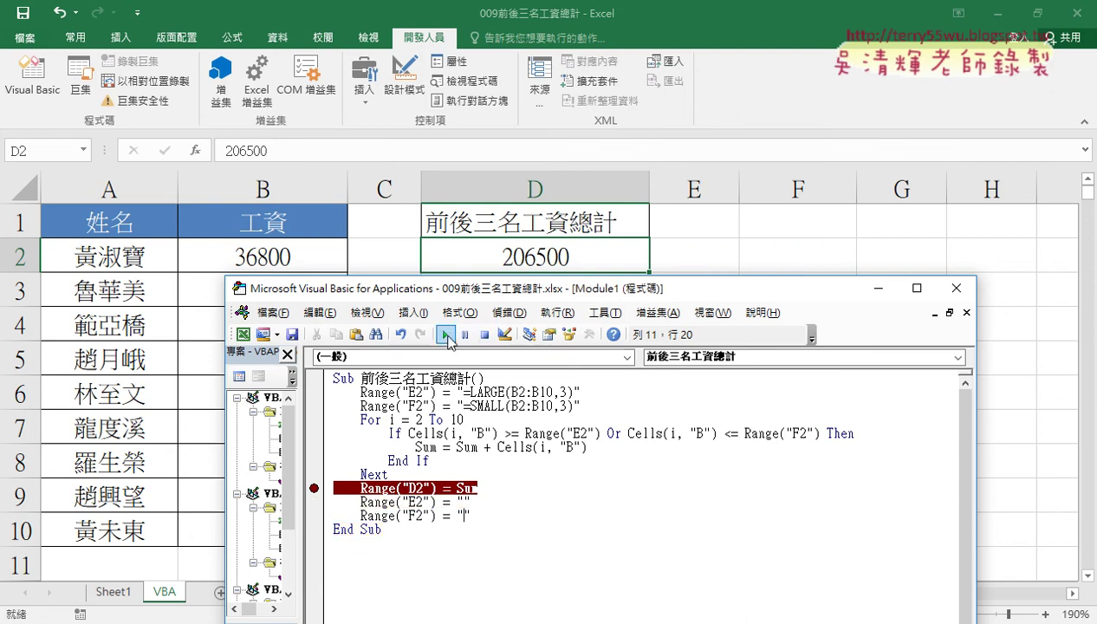
pyautogui.click(525, 258)
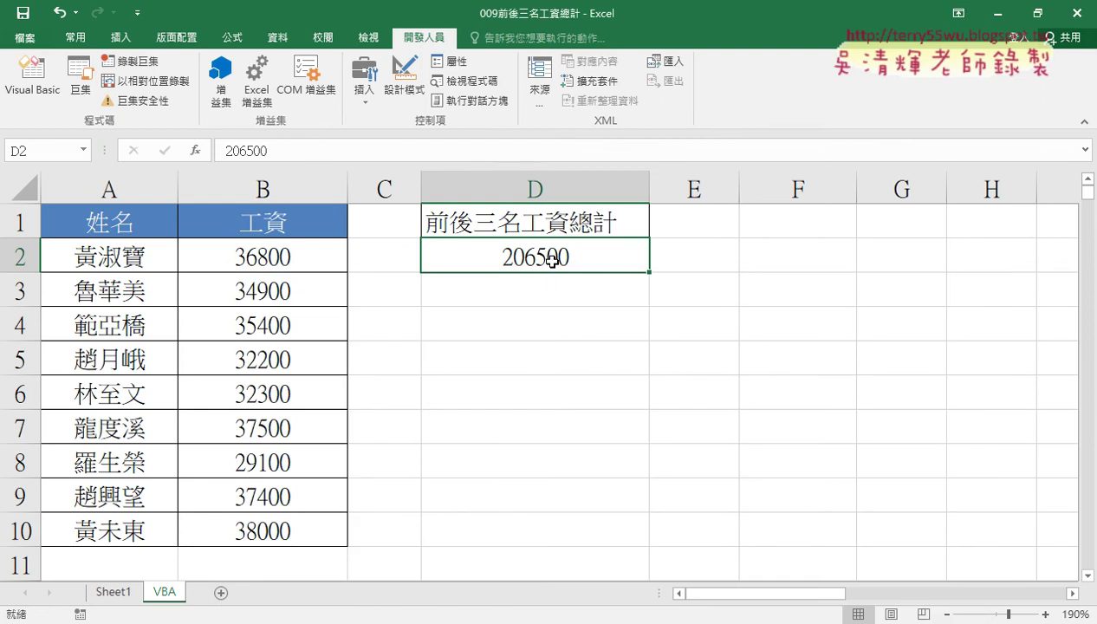
pyautogui.press('Delete')
pyautogui.click(33, 78)
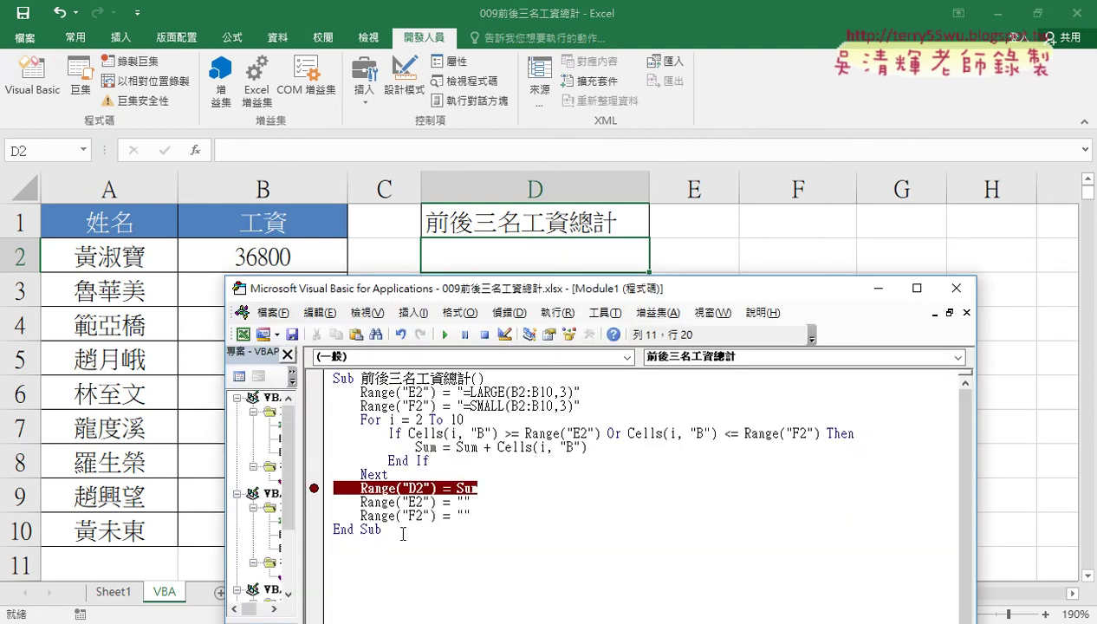
pyautogui.click(315, 488)
pyautogui.click(430, 460)
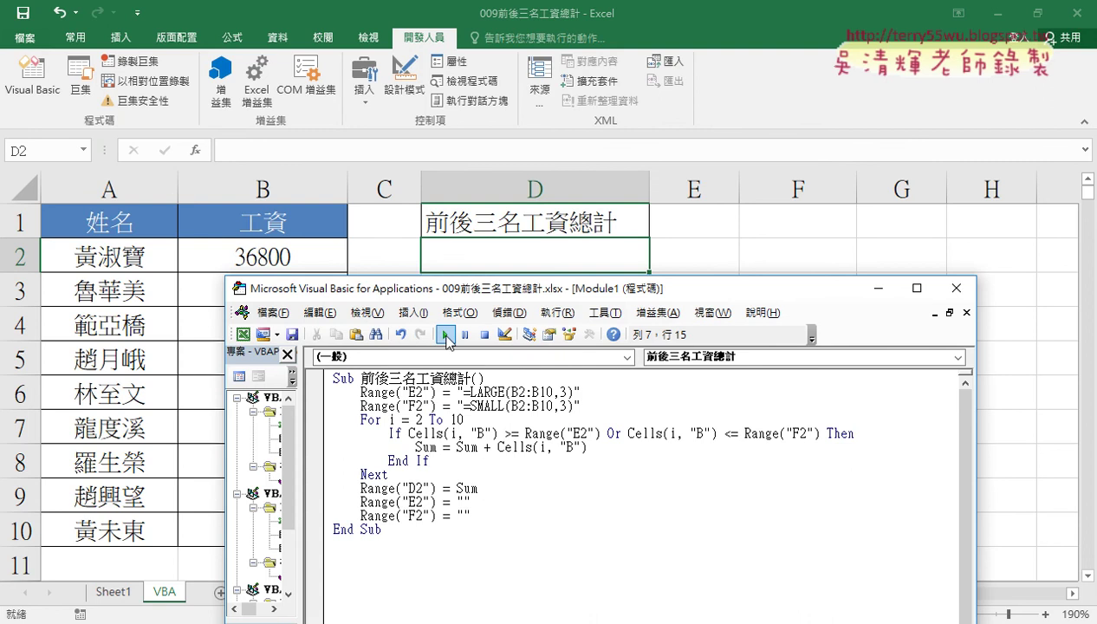
# - Run the macro and clear D2 again; Next gets accidentally joined onto the End If line
pyautogui.click(447, 337)
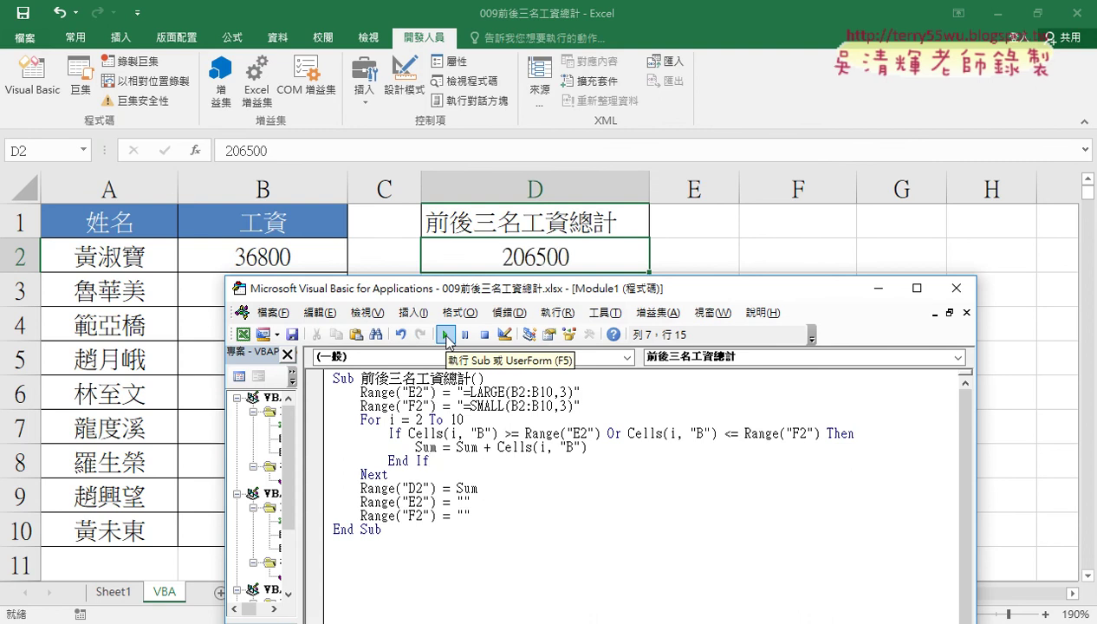
pyautogui.moveTo(477, 288); pyautogui.dragTo(485, 325)
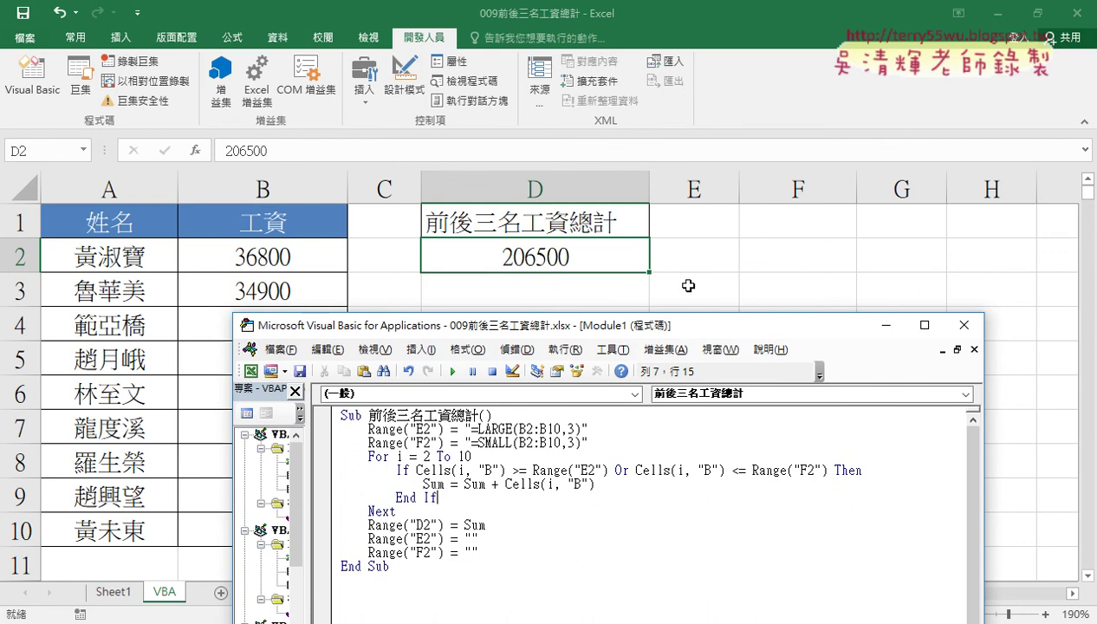
pyautogui.press('Delete')
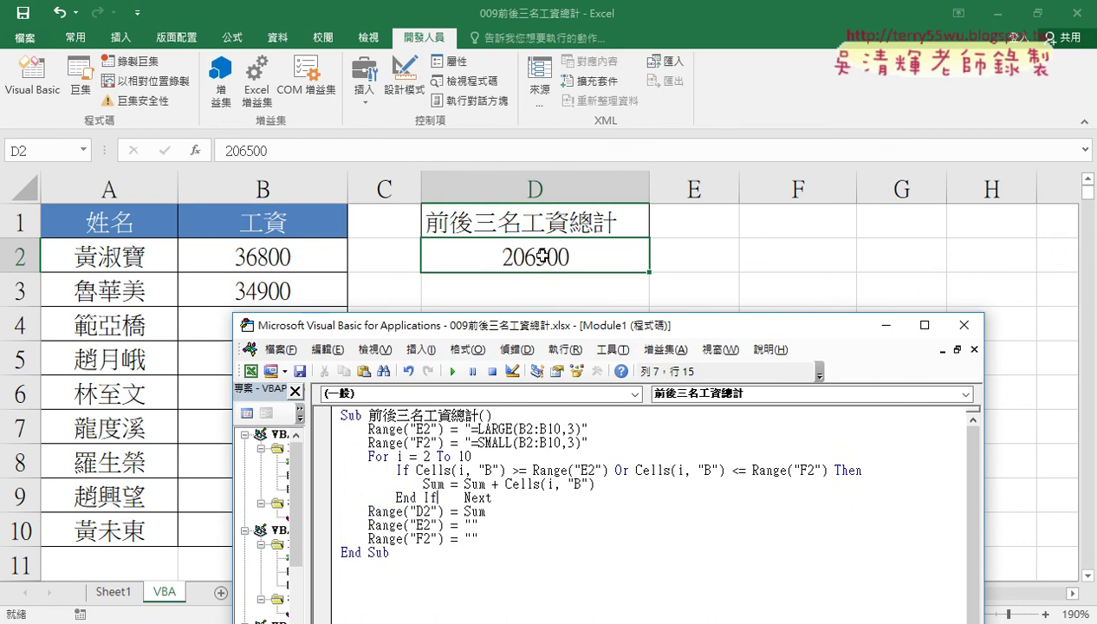
pyautogui.click(517, 263)
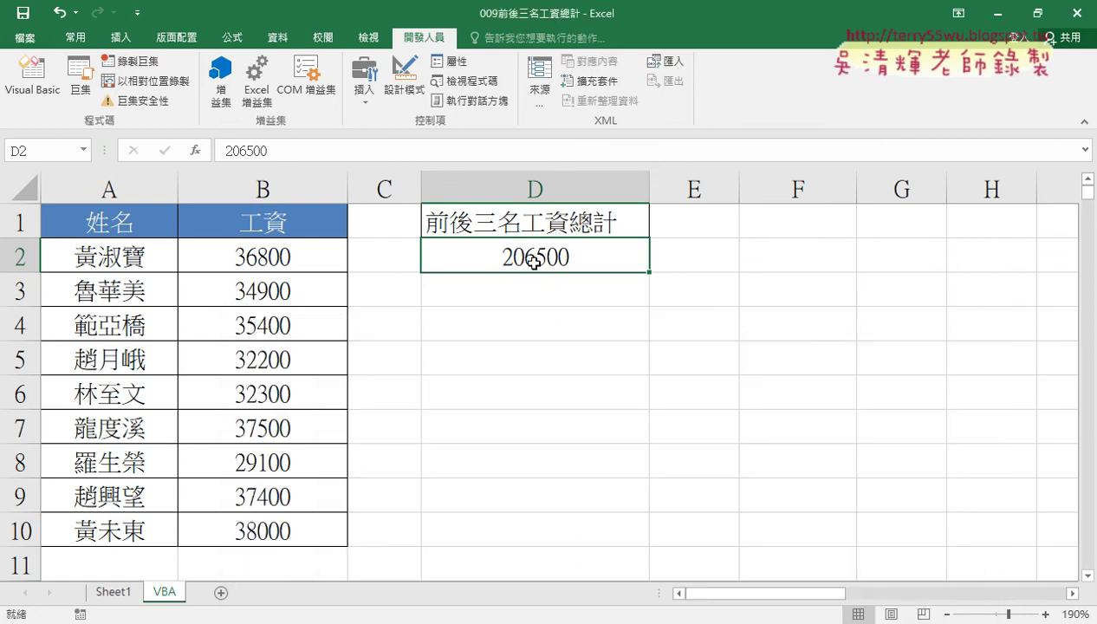
pyautogui.press('Delete')
pyautogui.click(32, 78)
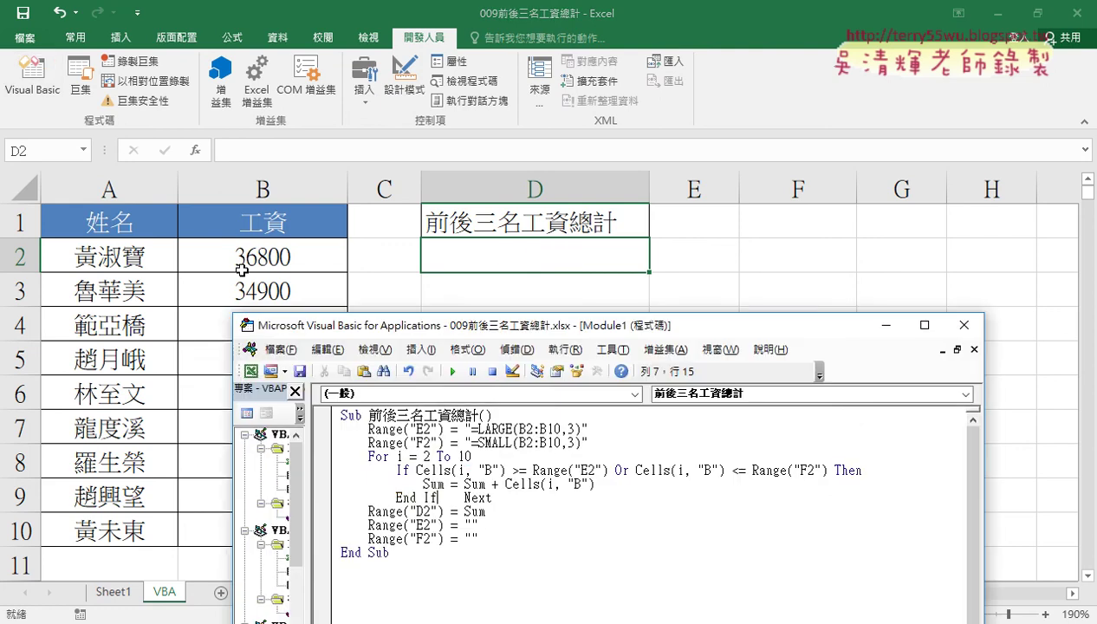
# - Fix the compile error by putting Next back on its own line and rerun so D2 shows 206500
pyautogui.click(454, 461)
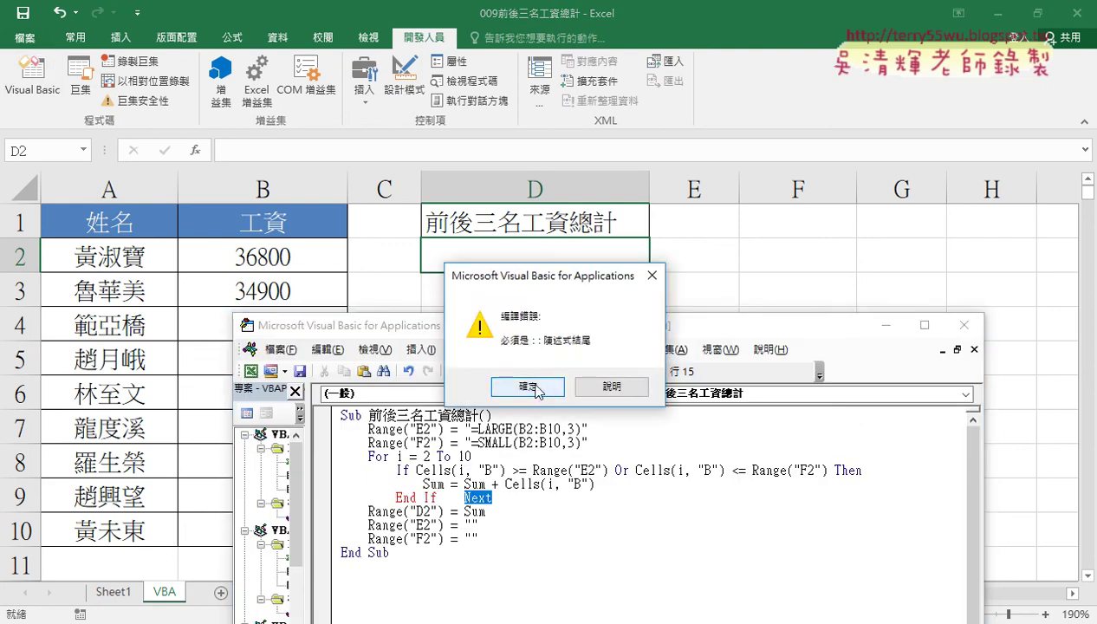
pyautogui.click(537, 391)
pyautogui.press('Return')
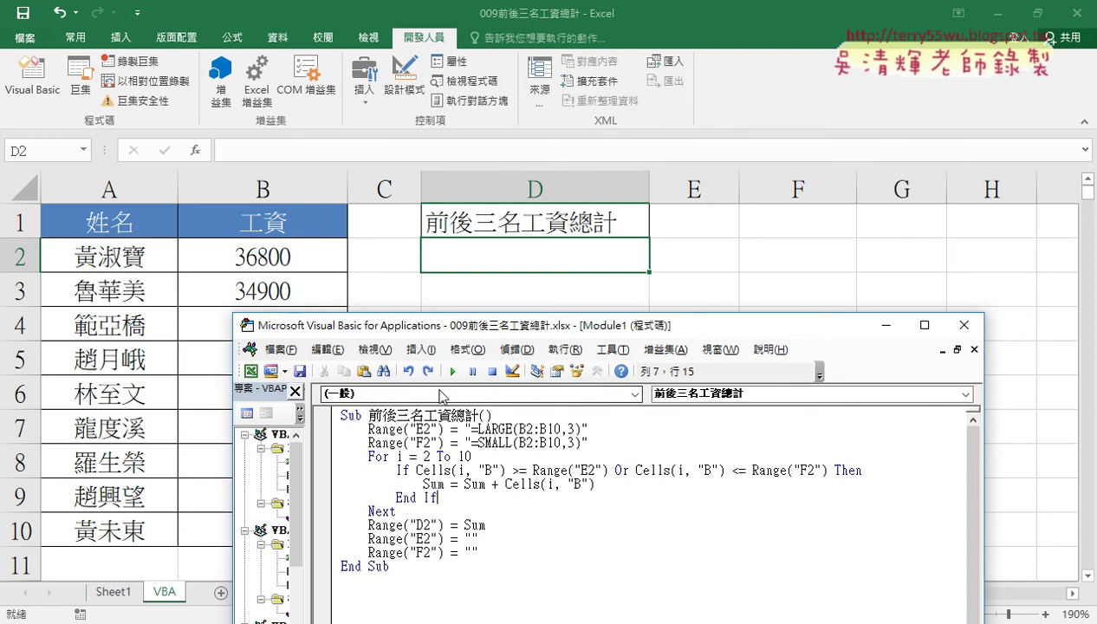
pyautogui.click(453, 371)
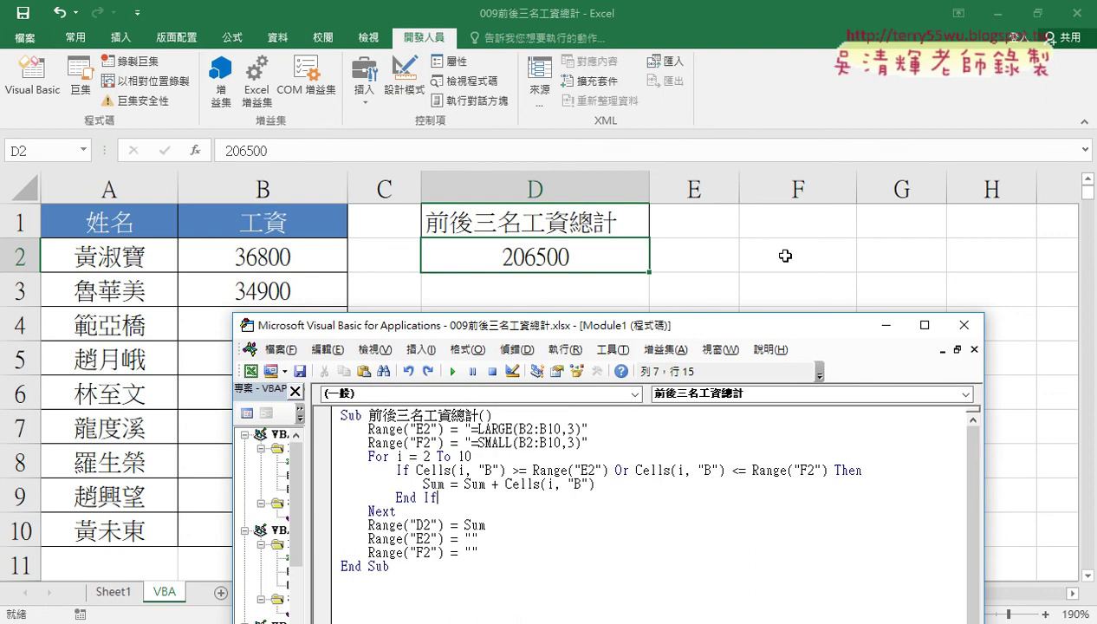
pyautogui.click(1045, 417)
pyautogui.moveTo(797, 598)
pyautogui.mouseDown()
pyautogui.moveTo(1023, 602)
pyautogui.moveTo(797, 600)
pyautogui.mouseUp()
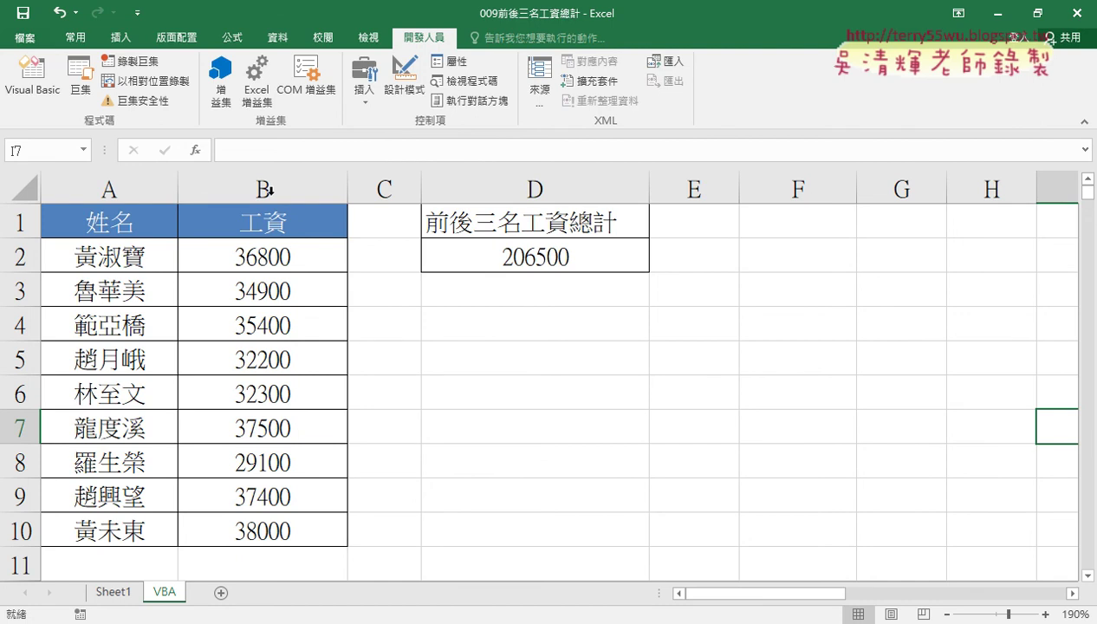
# - Reopen the VBA editor and select the two lines that blank E2 and F2
pyautogui.click(32, 76)
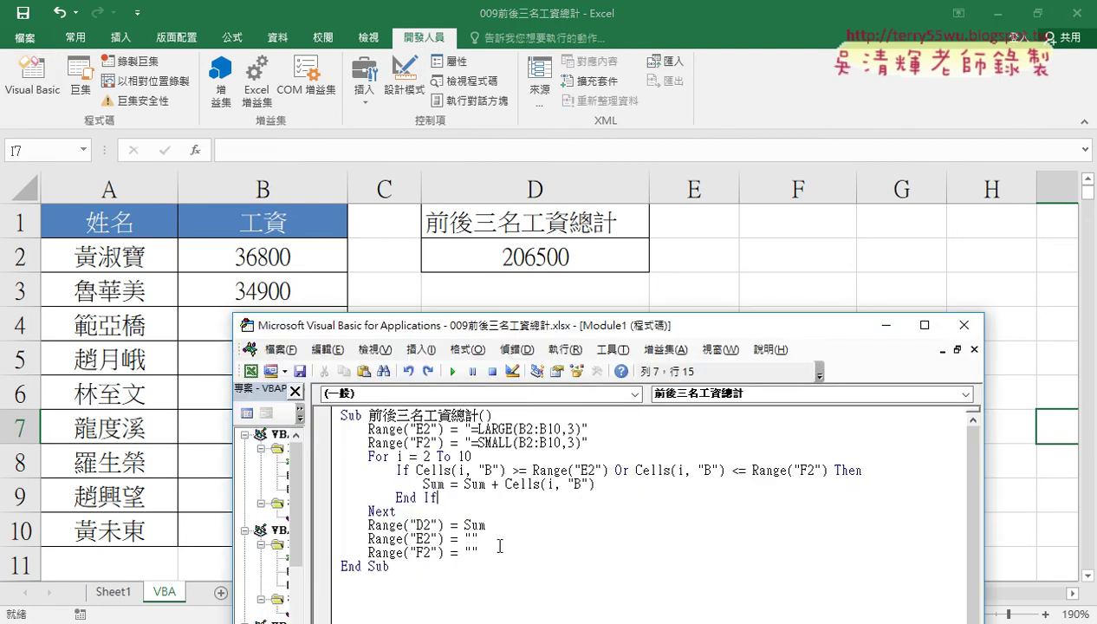
pyautogui.moveTo(482, 553); pyautogui.dragTo(334, 542)
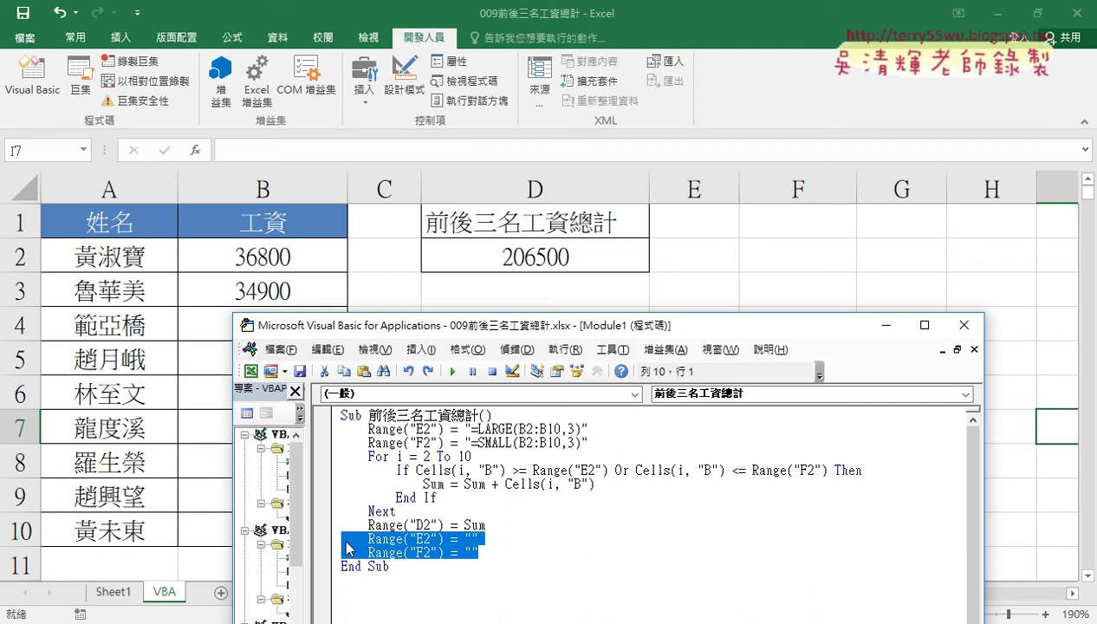
# - Delete the E2/F2 clearing and formula-writing lines, then remove Range("E2") from the If condition
pyautogui.press('Delete')
pyautogui.press('Delete')
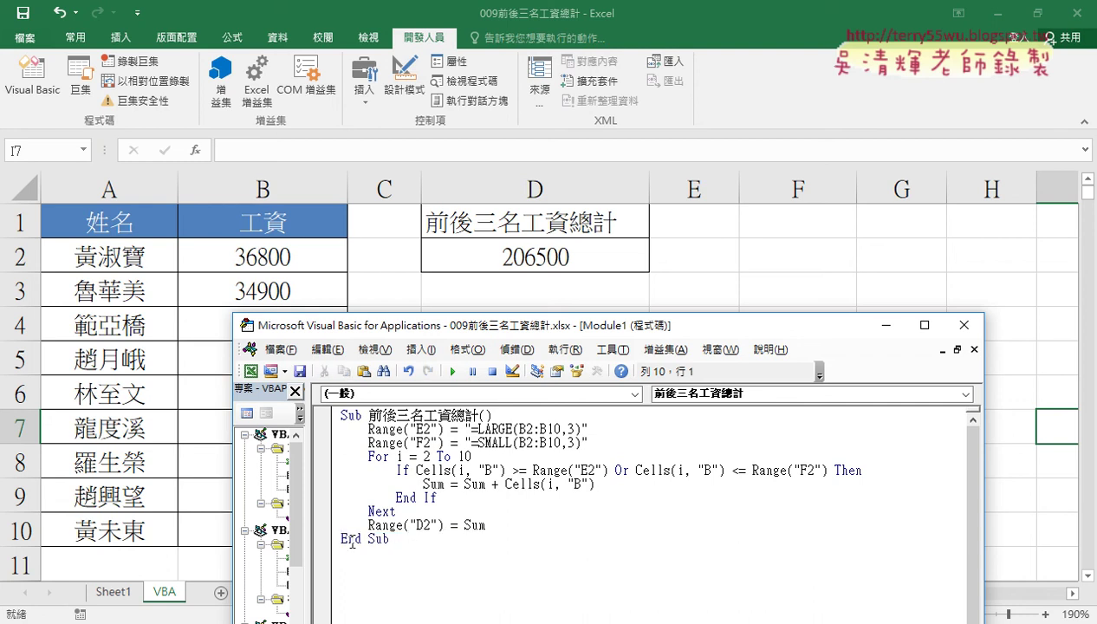
pyautogui.moveTo(590, 443)
pyautogui.mouseDown()
pyautogui.moveTo(358, 443)
pyautogui.moveTo(332, 433)
pyautogui.mouseUp()
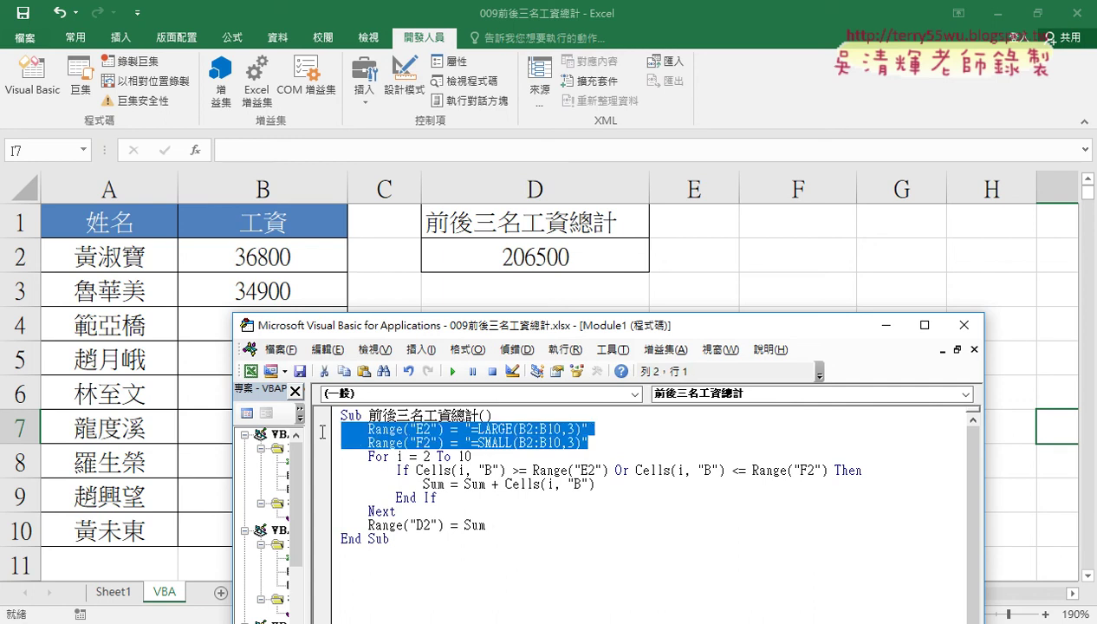
pyautogui.press('Delete')
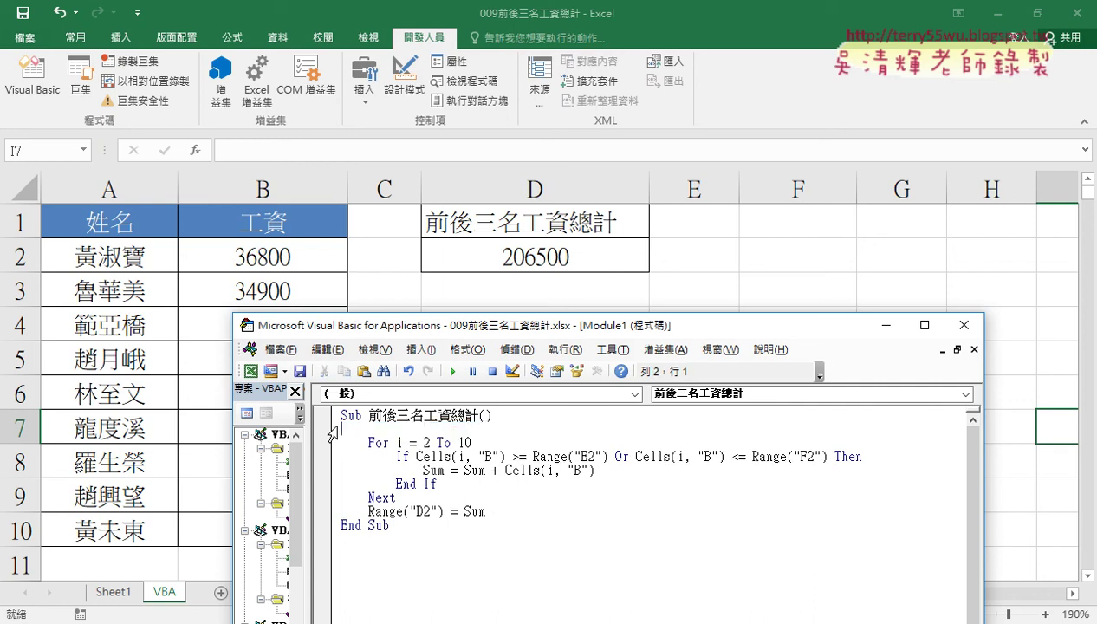
pyautogui.press('Delete')
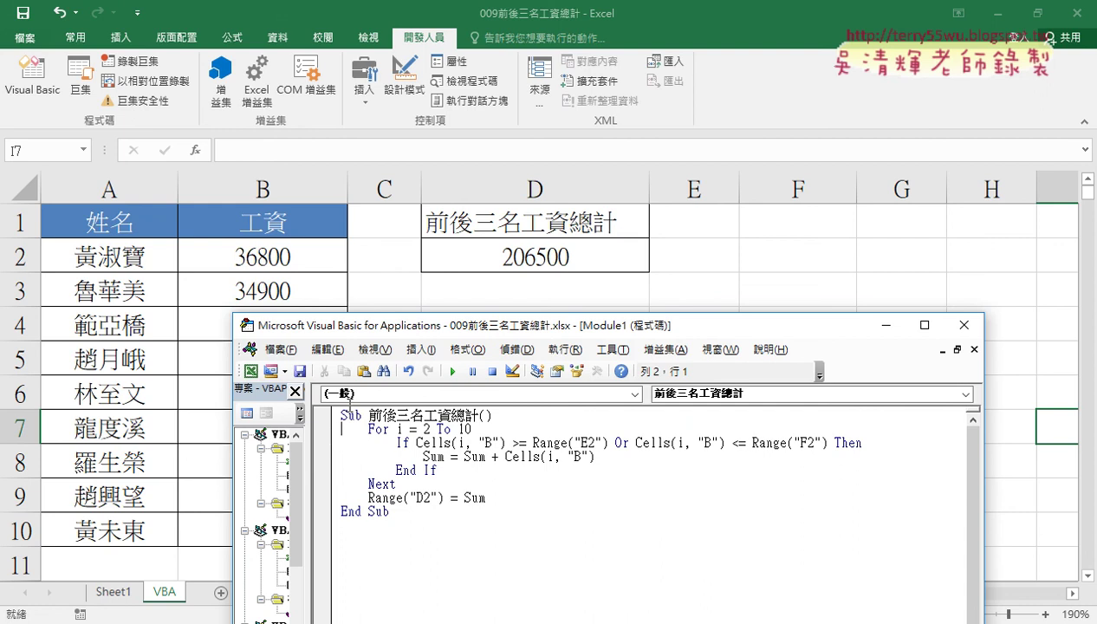
pyautogui.moveTo(533, 443); pyautogui.dragTo(608, 443)
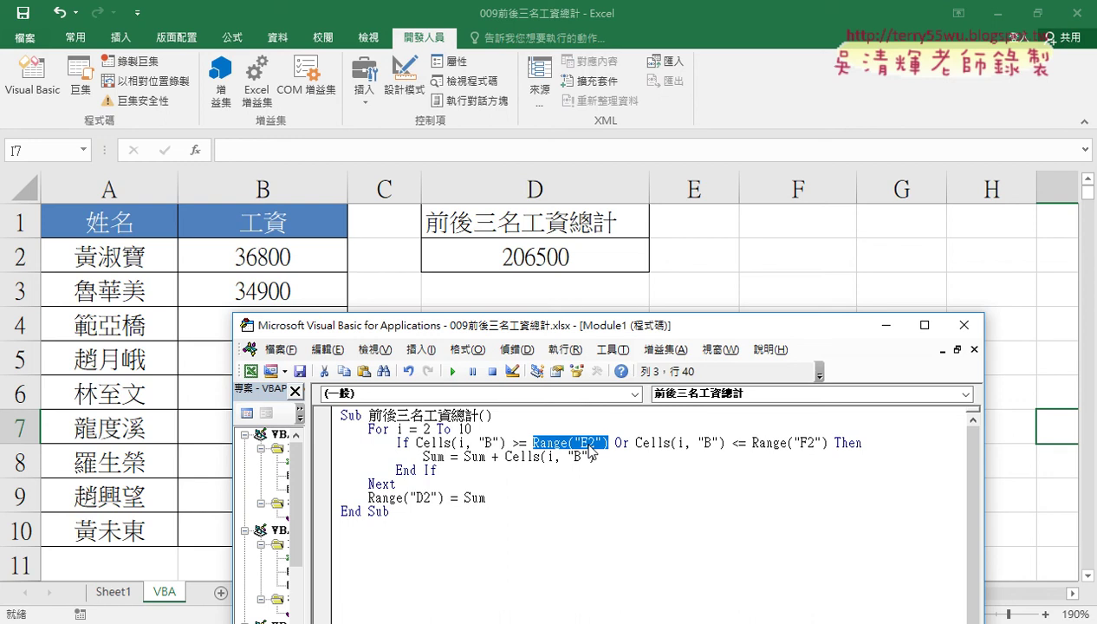
pyautogui.press('Delete')
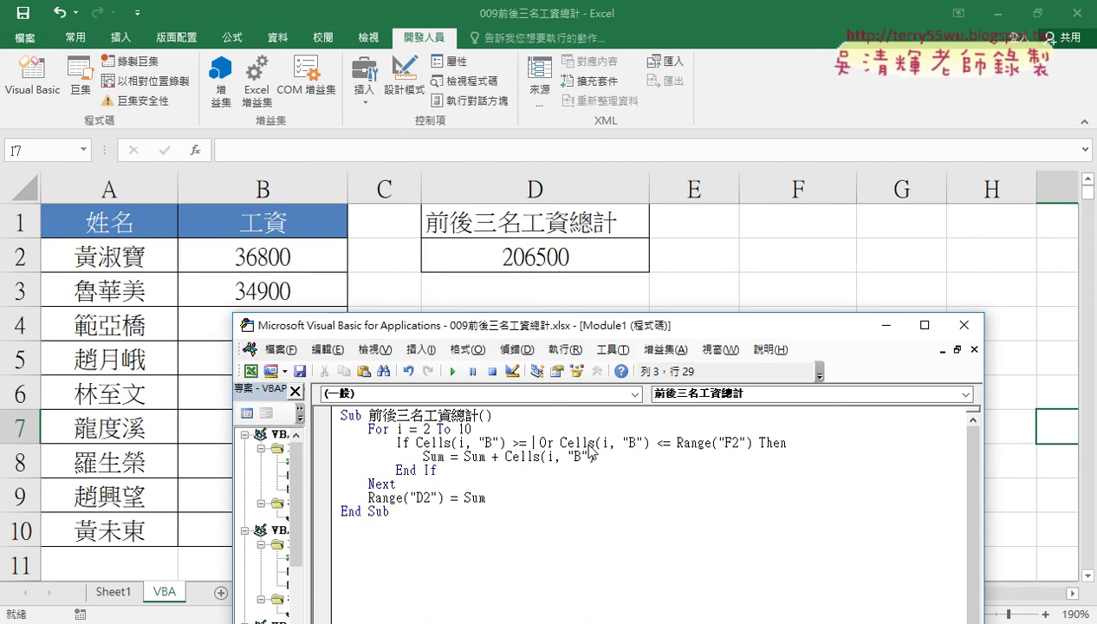
# - Enter application.WorksheetFunction.Large( in the If condition using IntelliSense suggestions
pyautogui.write('ap')
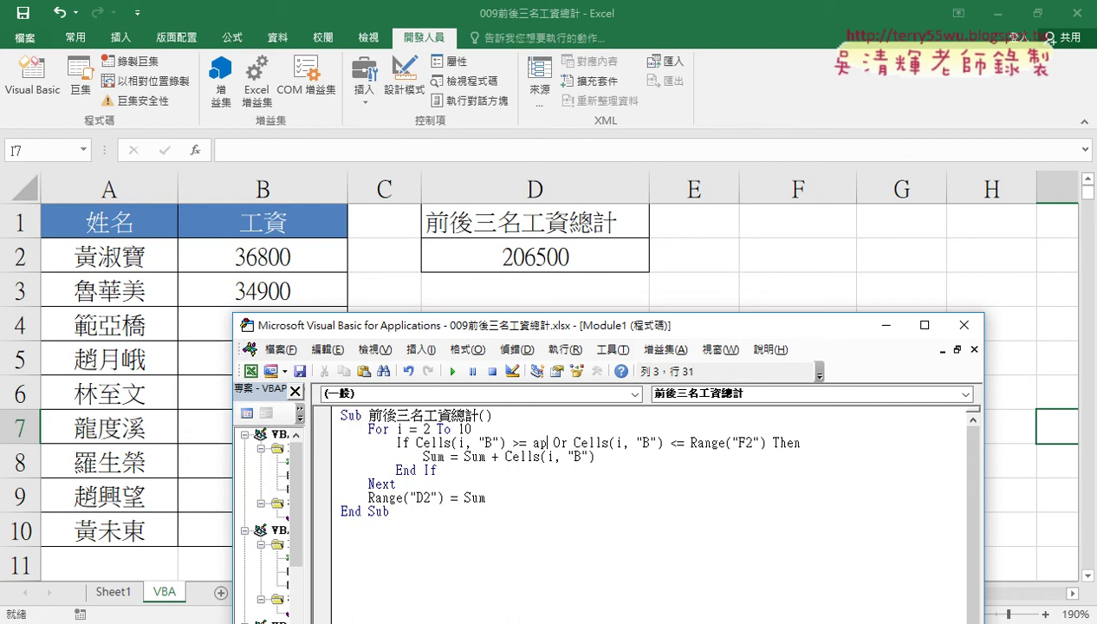
pyautogui.write('plic')
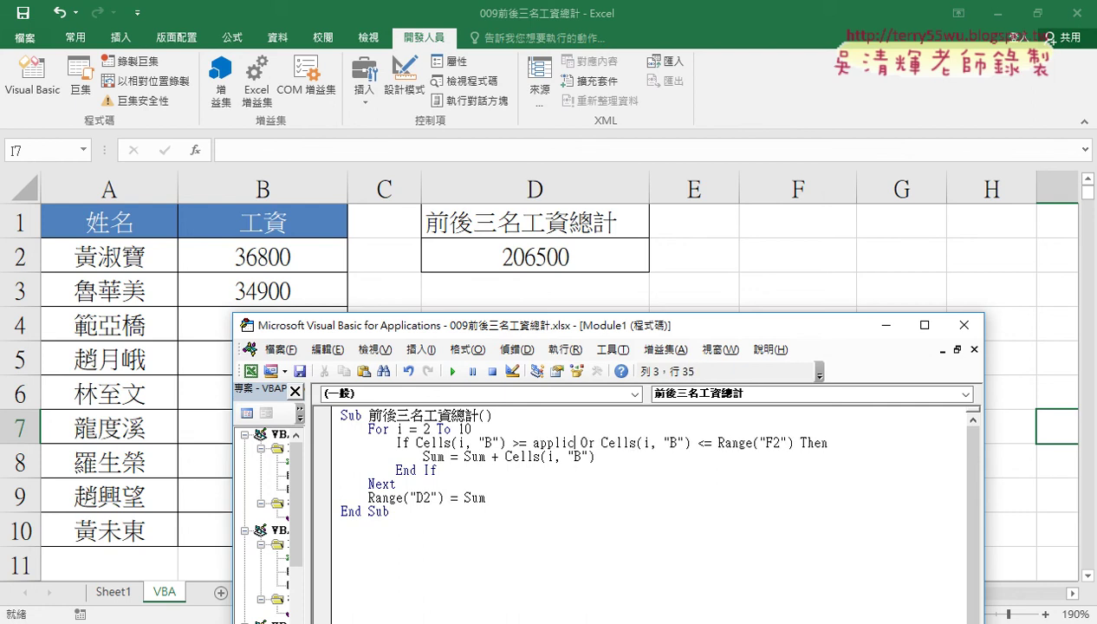
pyautogui.write('ation')
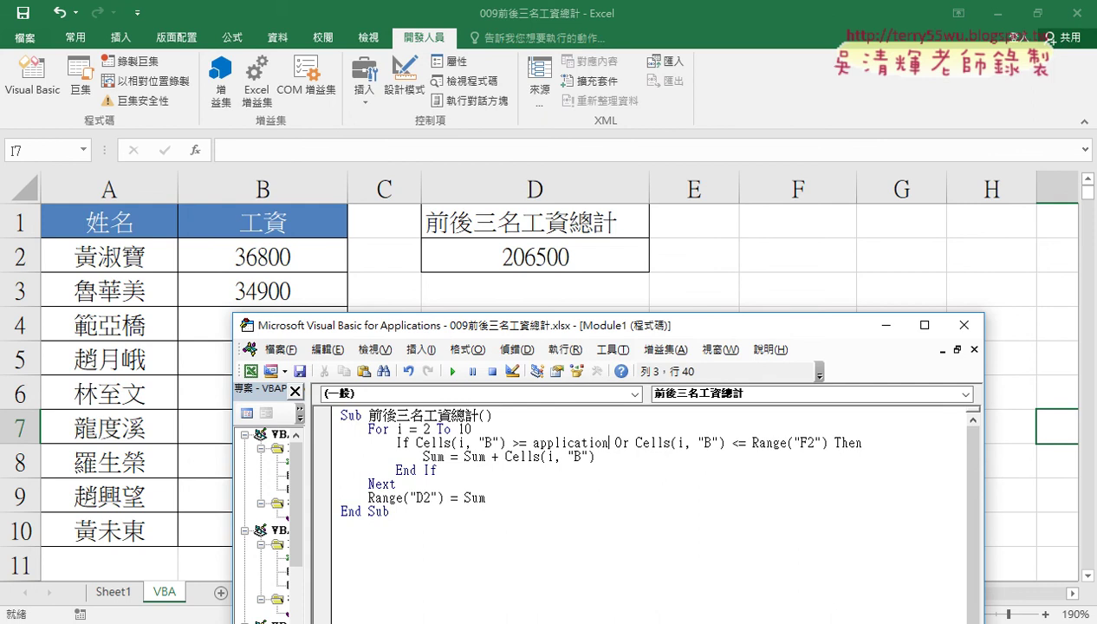
pyautogui.write('.')
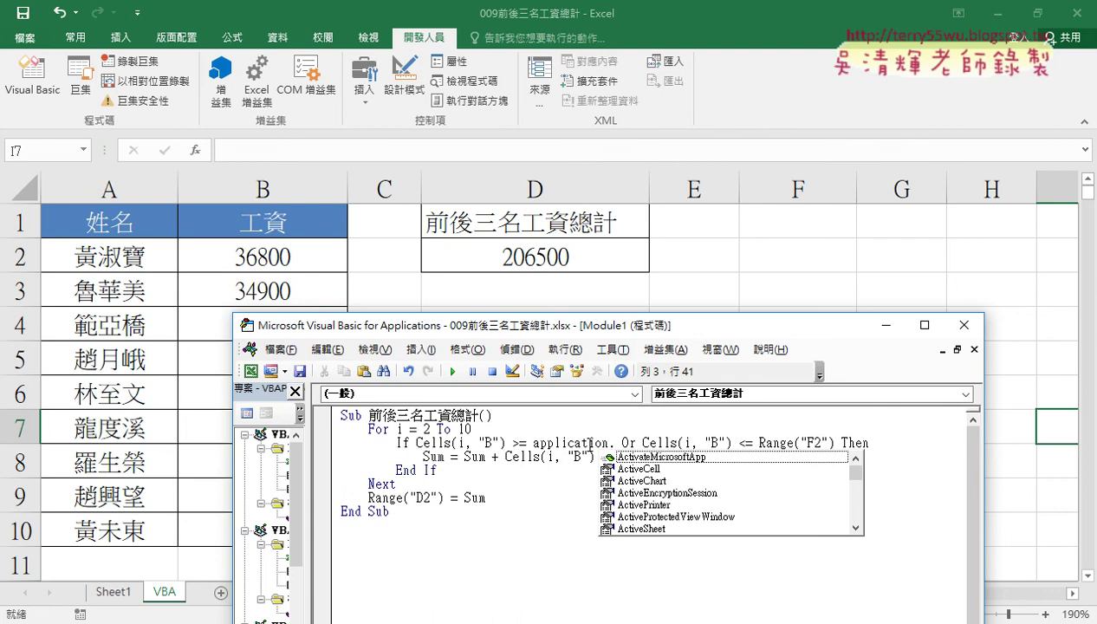
pyautogui.write('w')
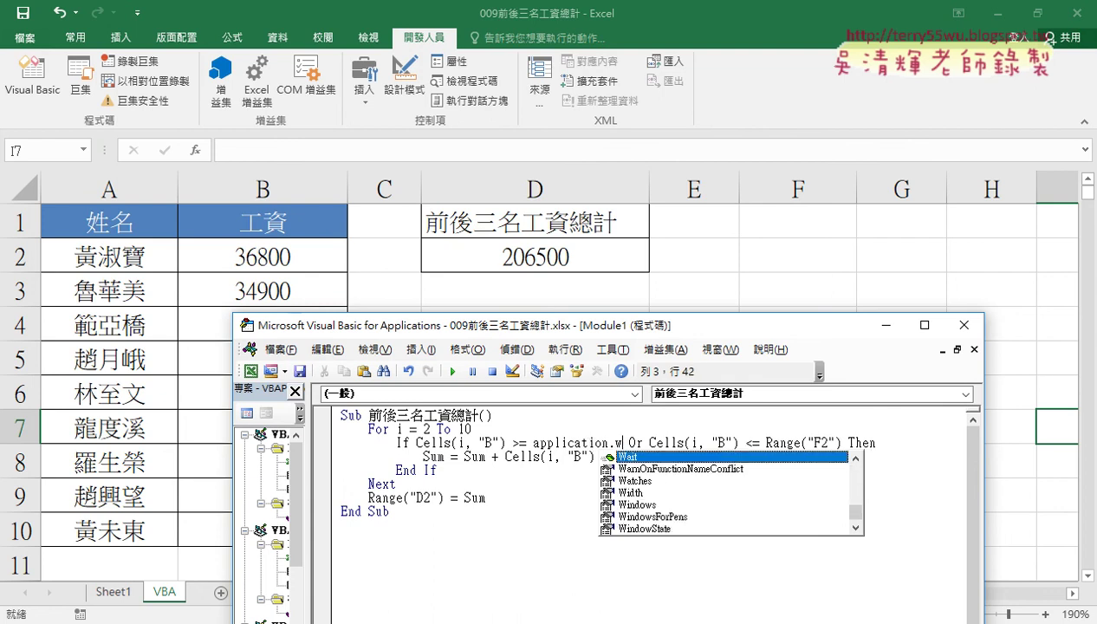
pyautogui.write('o')
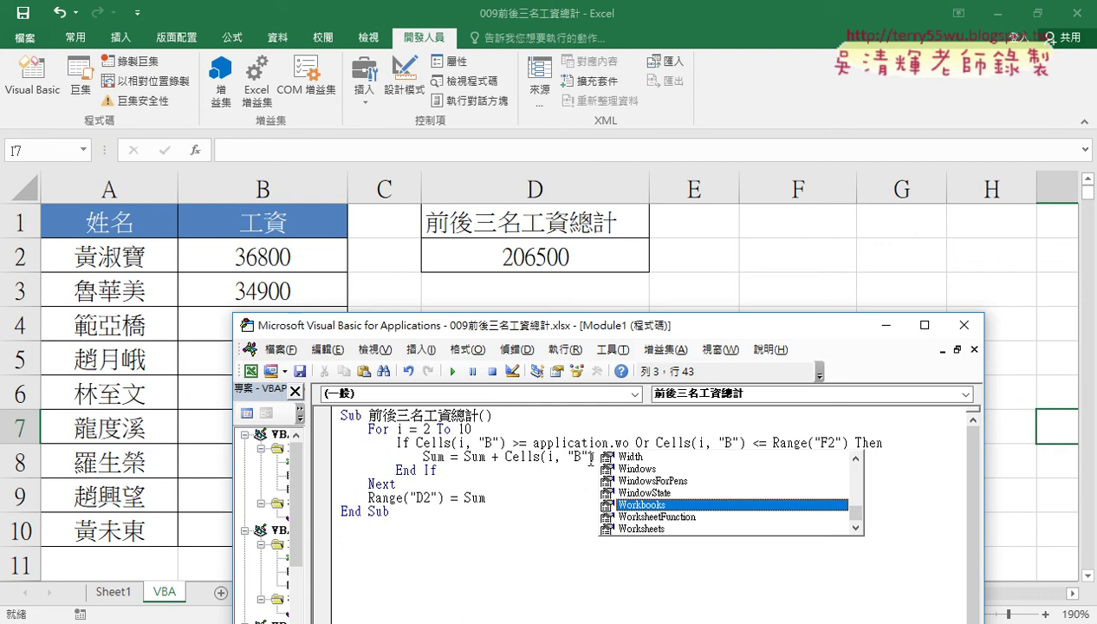
pyautogui.click(683, 519)
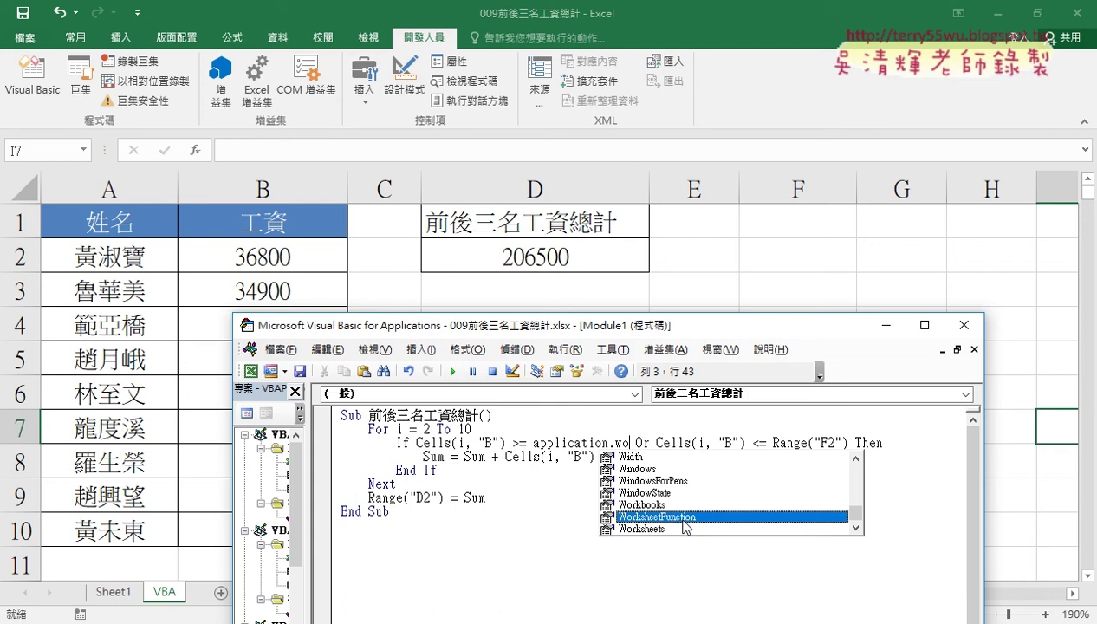
pyautogui.doubleClick(684, 518)
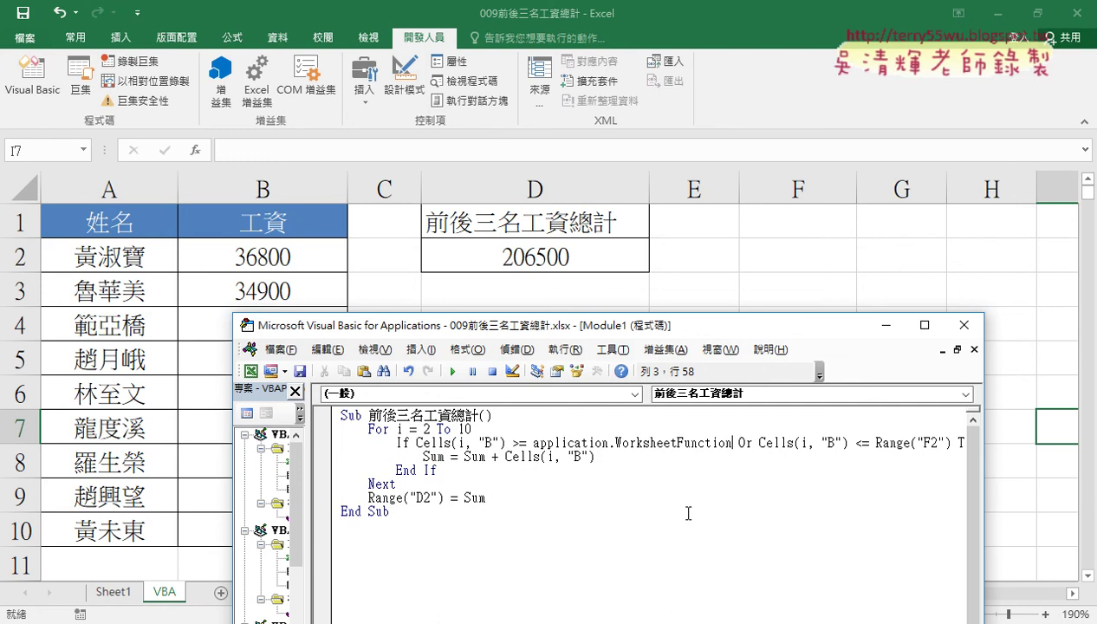
pyautogui.write('.')
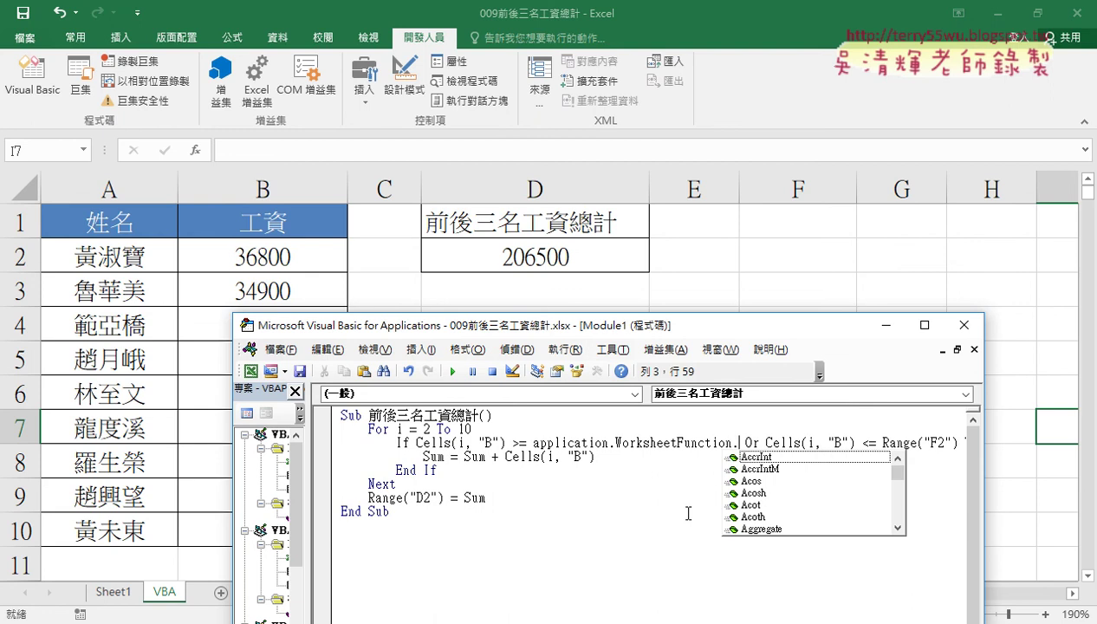
pyautogui.write('l')
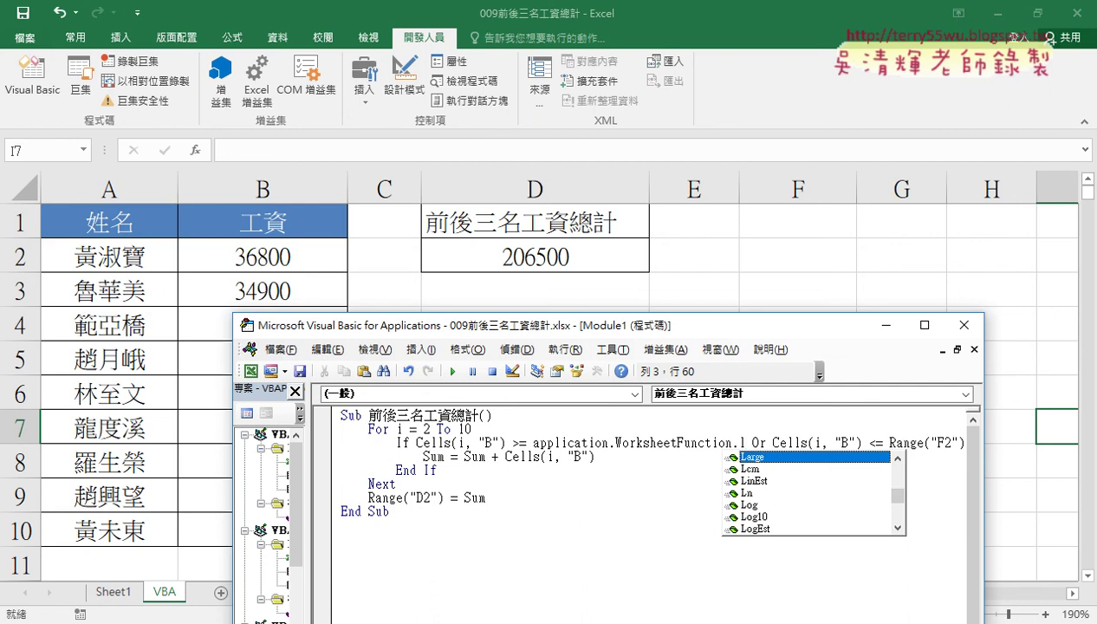
pyautogui.doubleClick(771, 457)
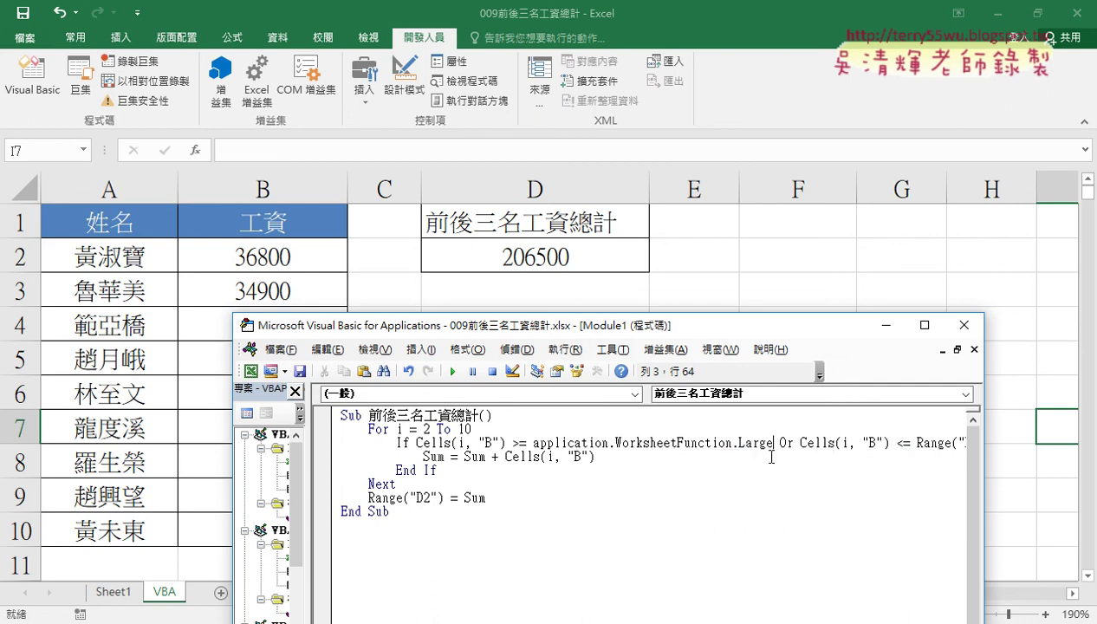
pyautogui.write('(')
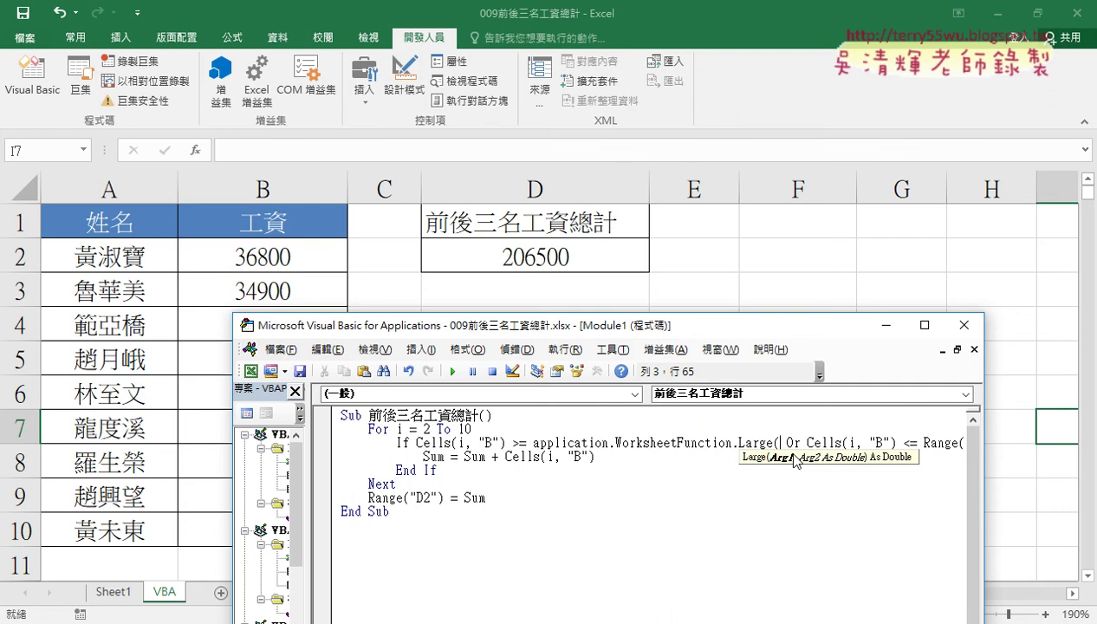
# - Inspect D2's SUMIF/LARGE formula and LARGE's B2:B10 Array argument on Sheet1, then return to the code
pyautogui.click(112, 592)
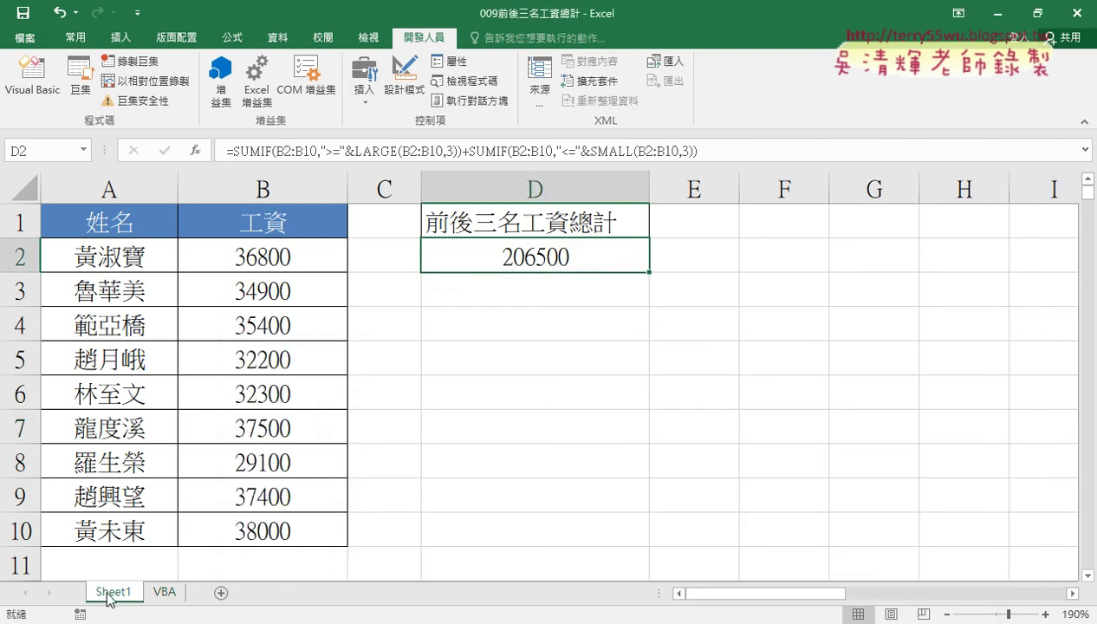
pyautogui.click(373, 151)
pyautogui.click(200, 150)
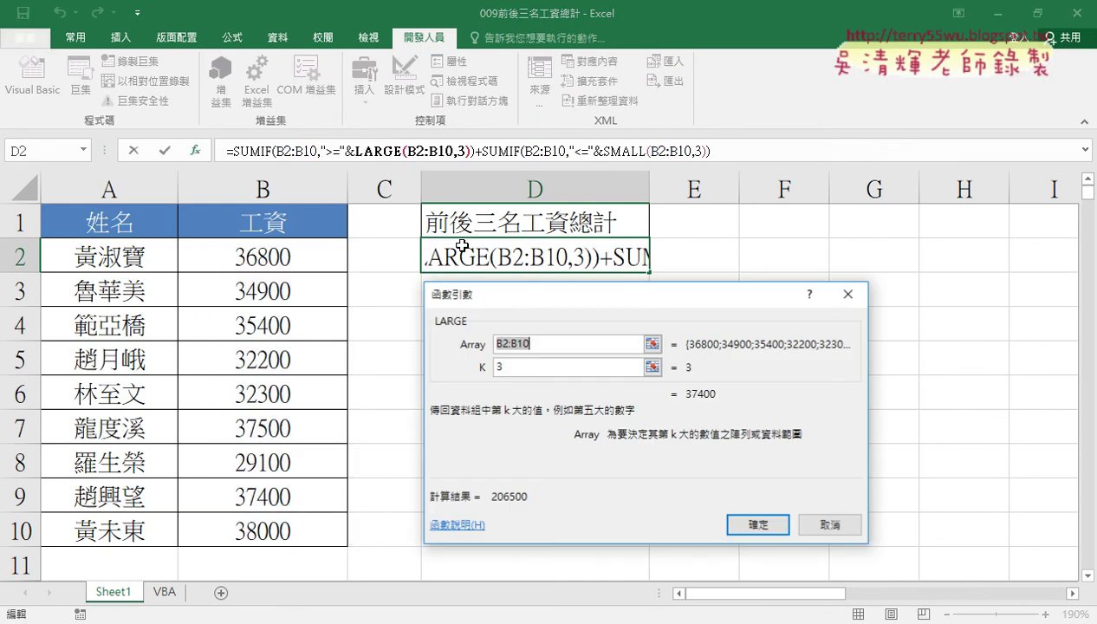
pyautogui.moveTo(525, 343); pyautogui.dragTo(493, 343)
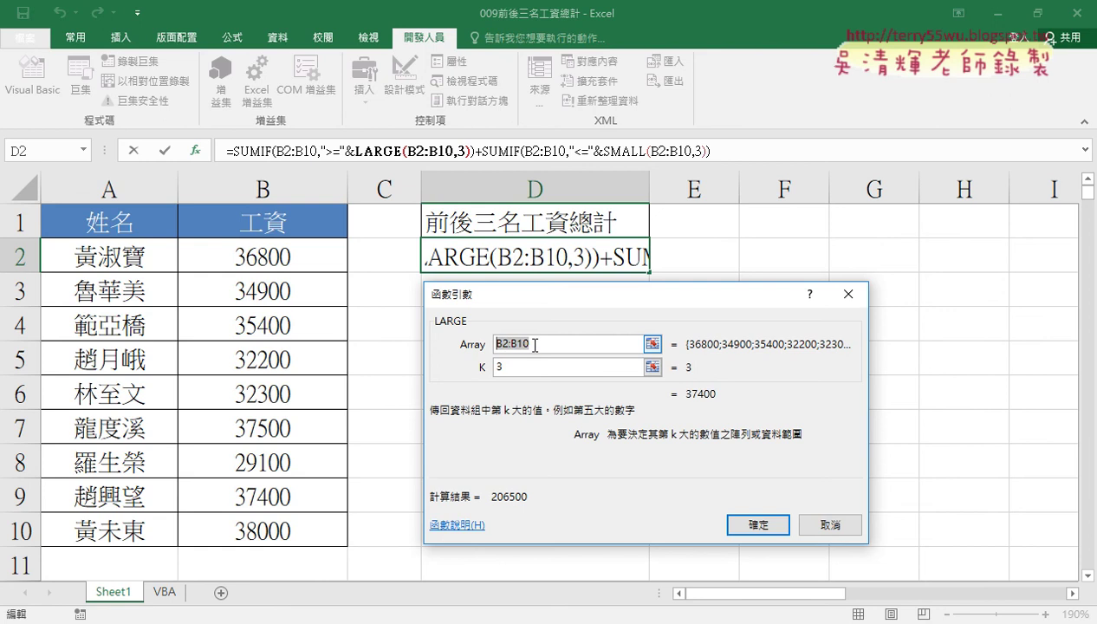
pyautogui.click(832, 528)
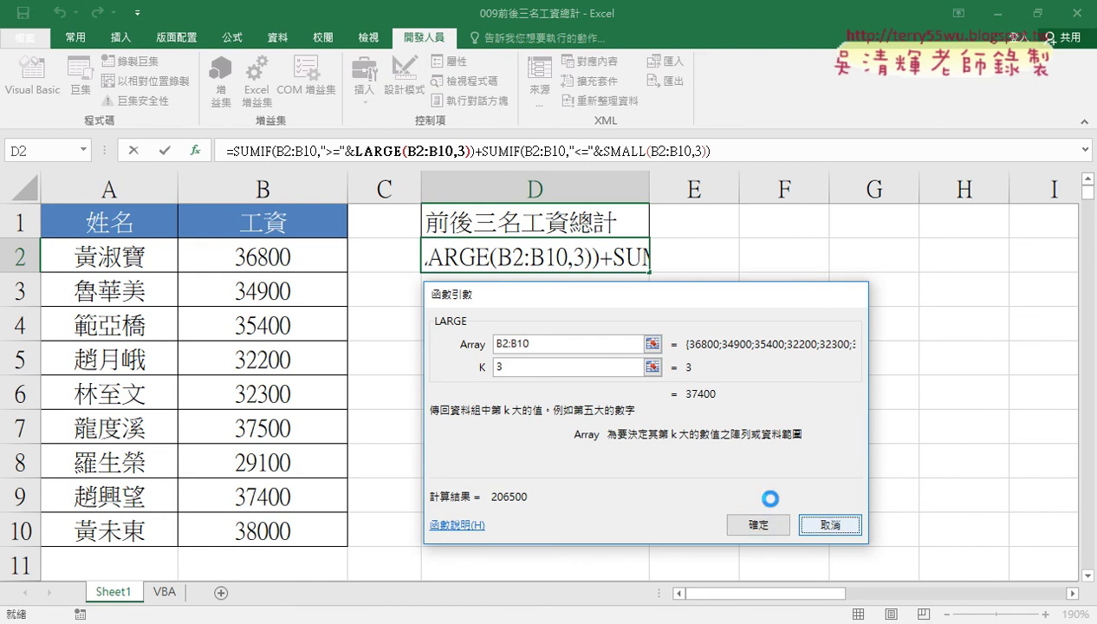
pyautogui.click(32, 78)
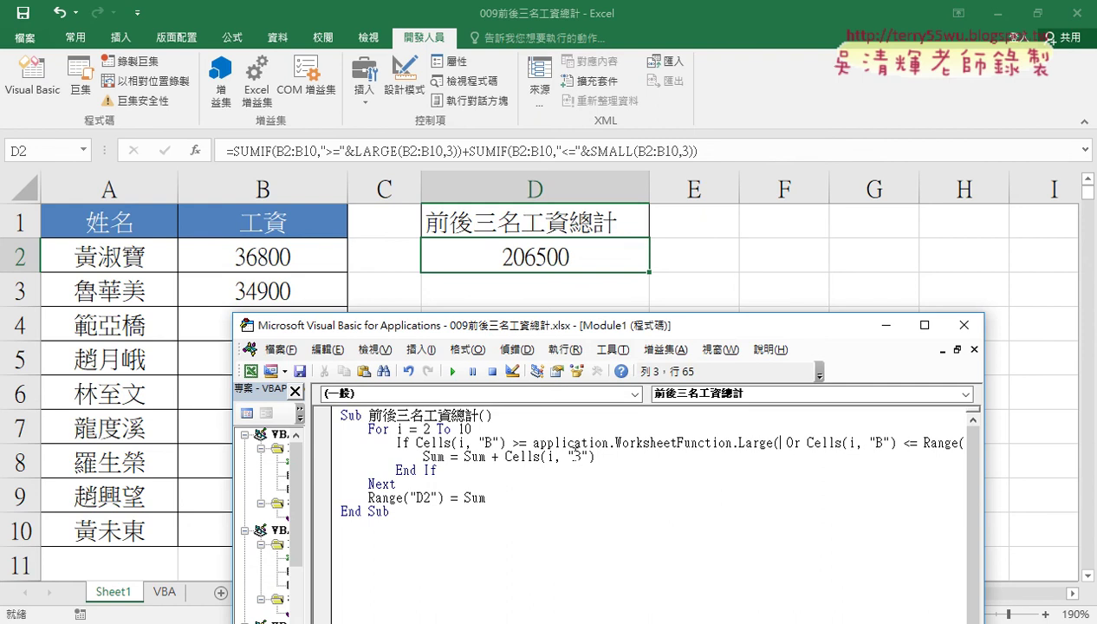
pyautogui.moveTo(795, 336)
pyautogui.mouseDown()
pyautogui.moveTo(806, 302)
pyautogui.moveTo(841, 300)
pyautogui.mouseUp()
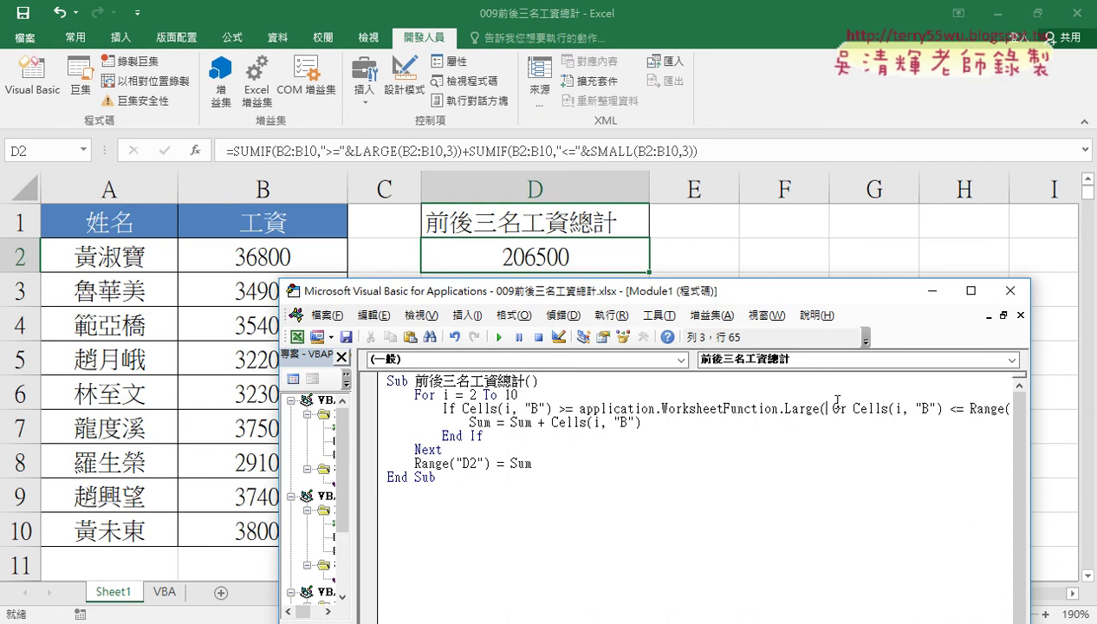
# - Give the Large call the arguments range("B:B10") and 3, removing the extra space
pyautogui.press('Left')
pyautogui.press('Left')
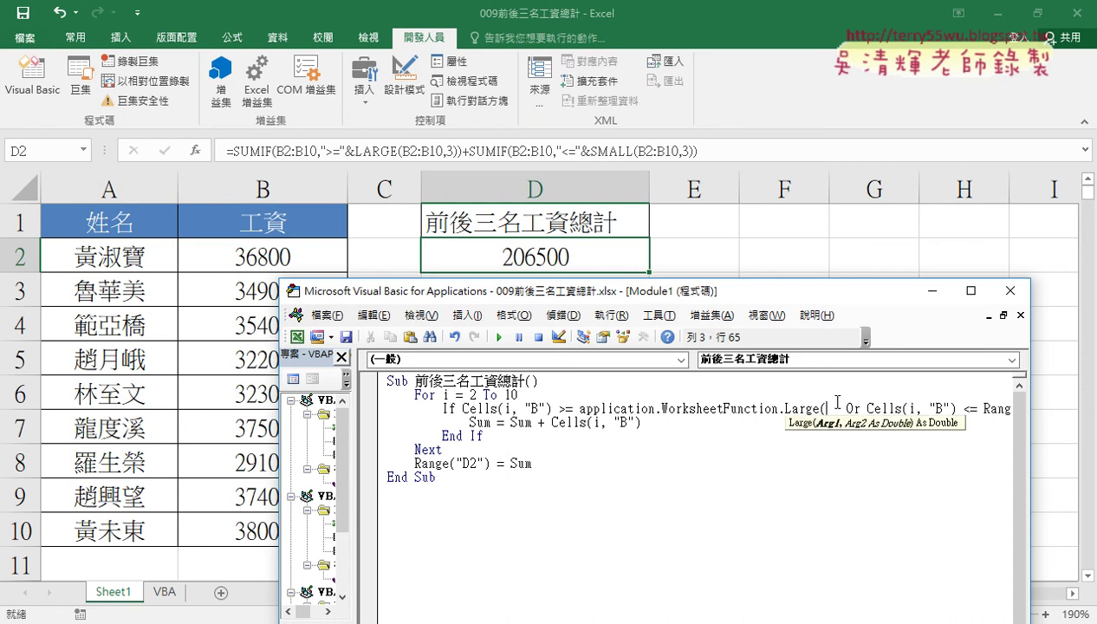
pyautogui.write('ra')
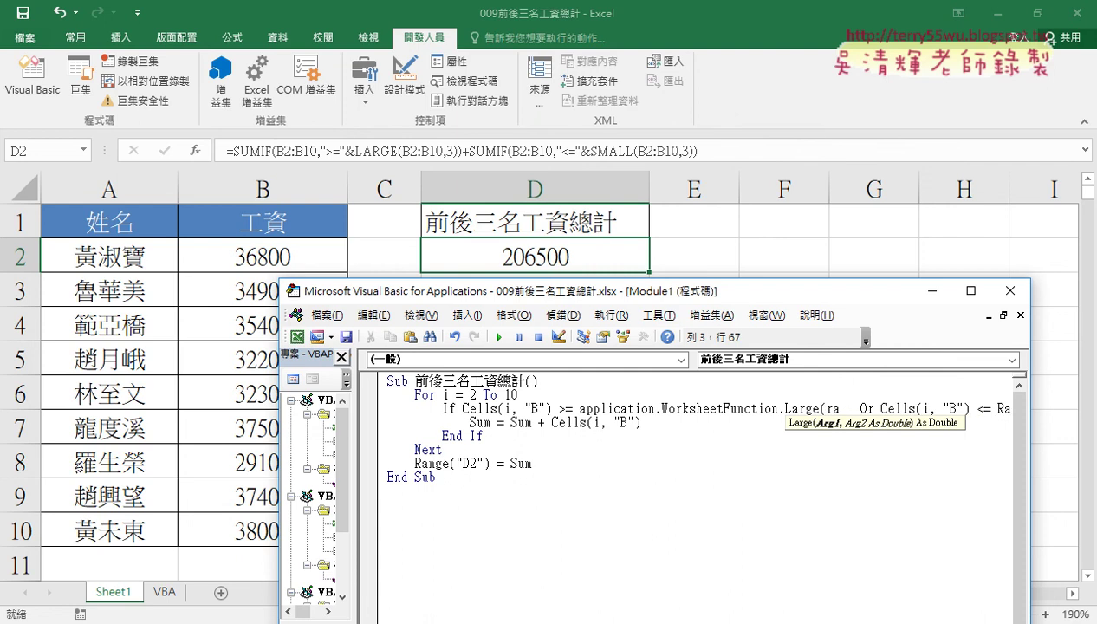
pyautogui.write('nge(')
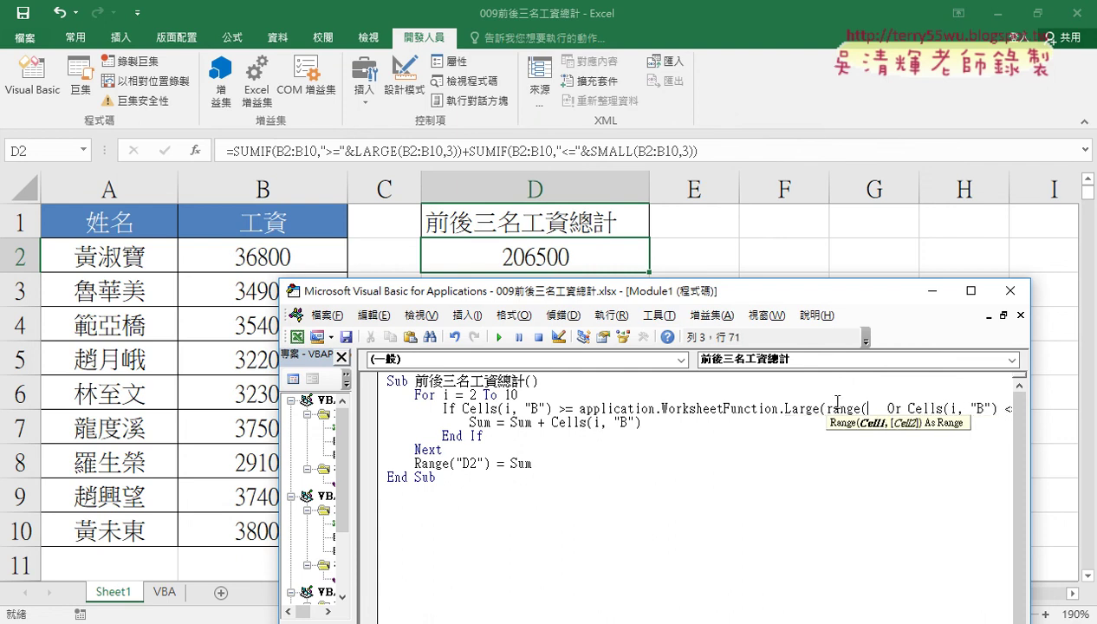
pyautogui.write('"')
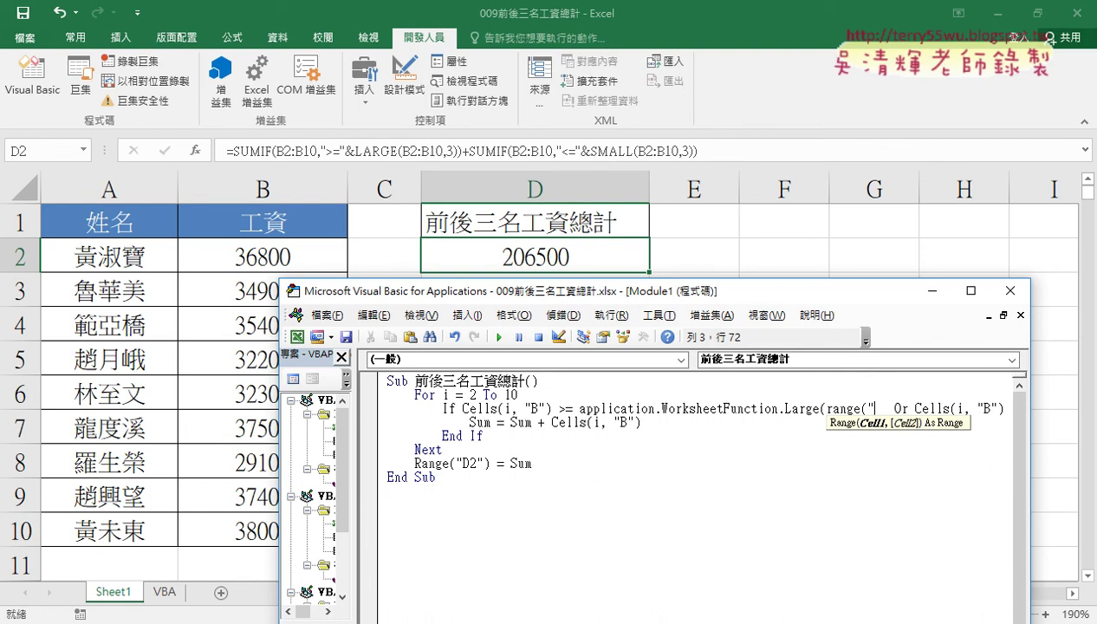
pyautogui.write('B')
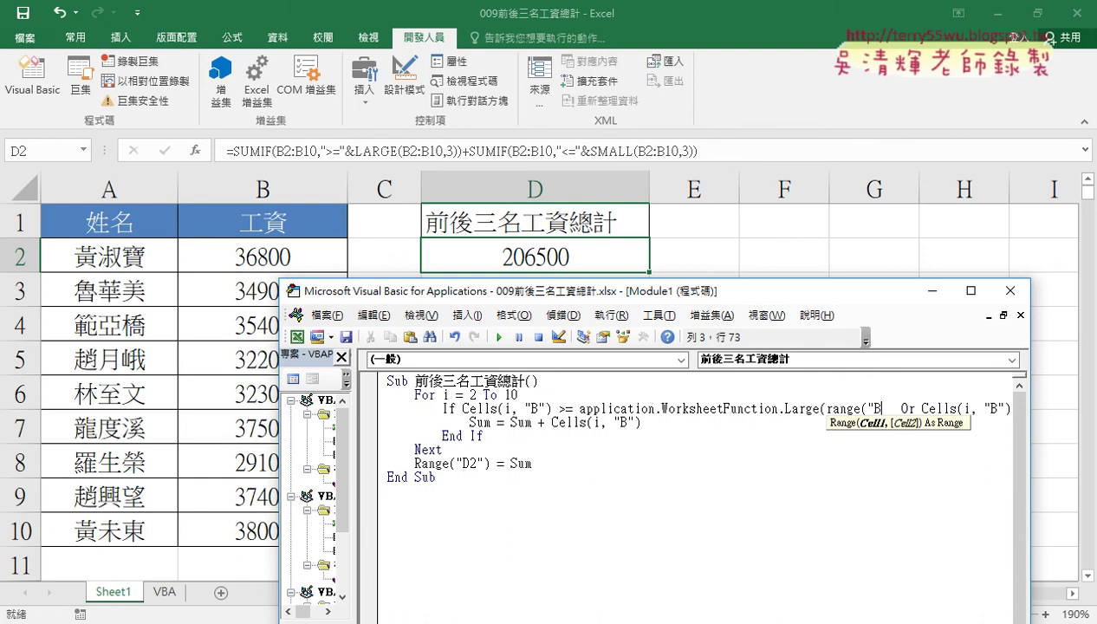
pyautogui.write(':B')
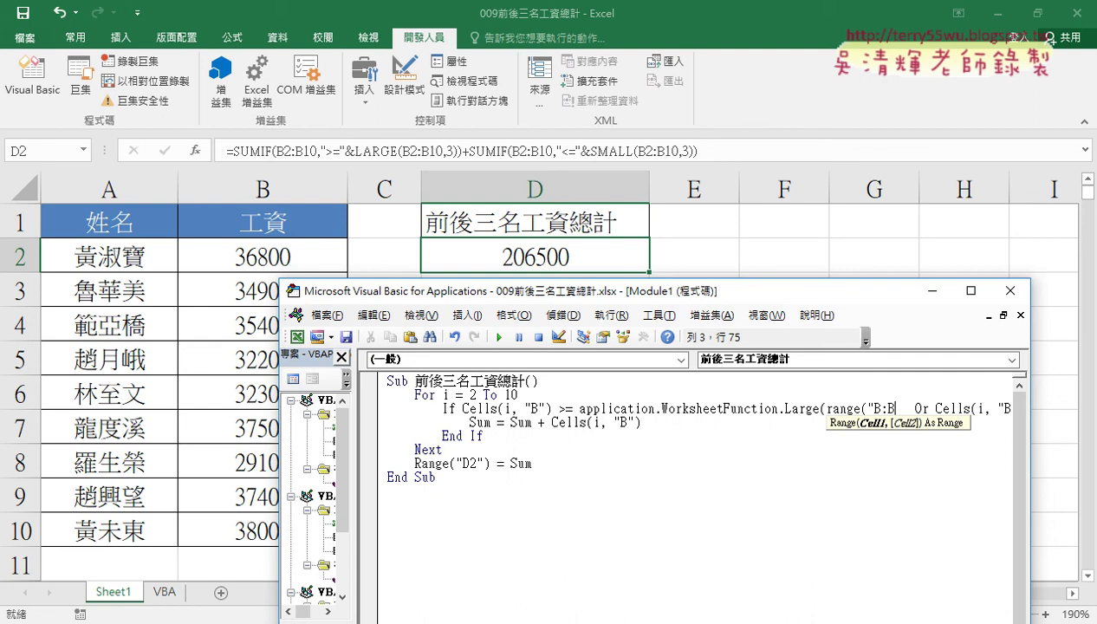
pyautogui.write('10')
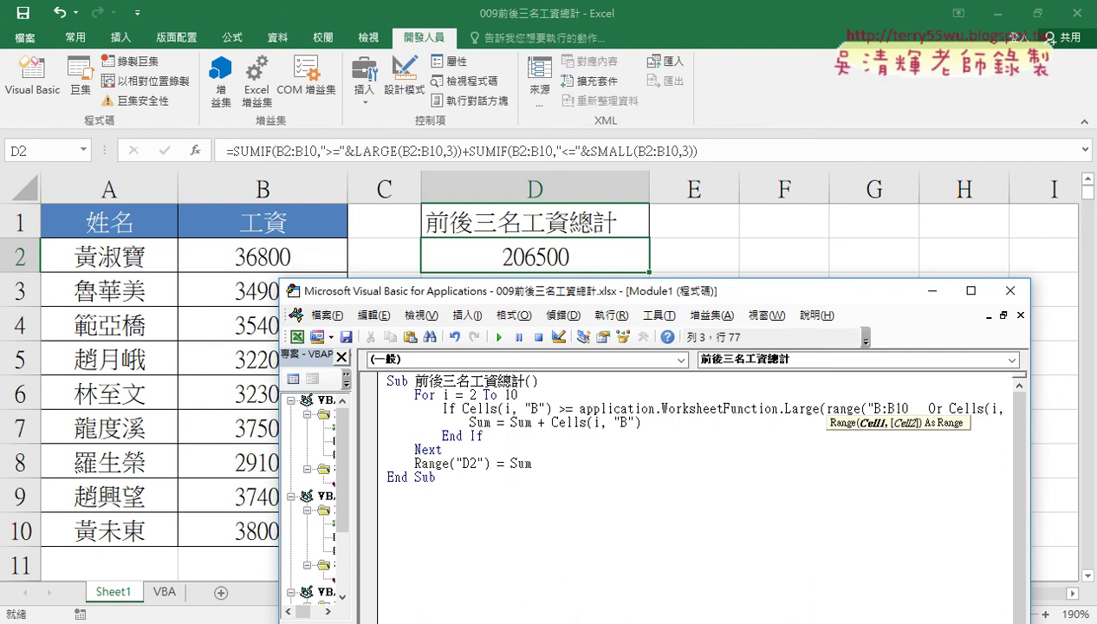
pyautogui.write('")')
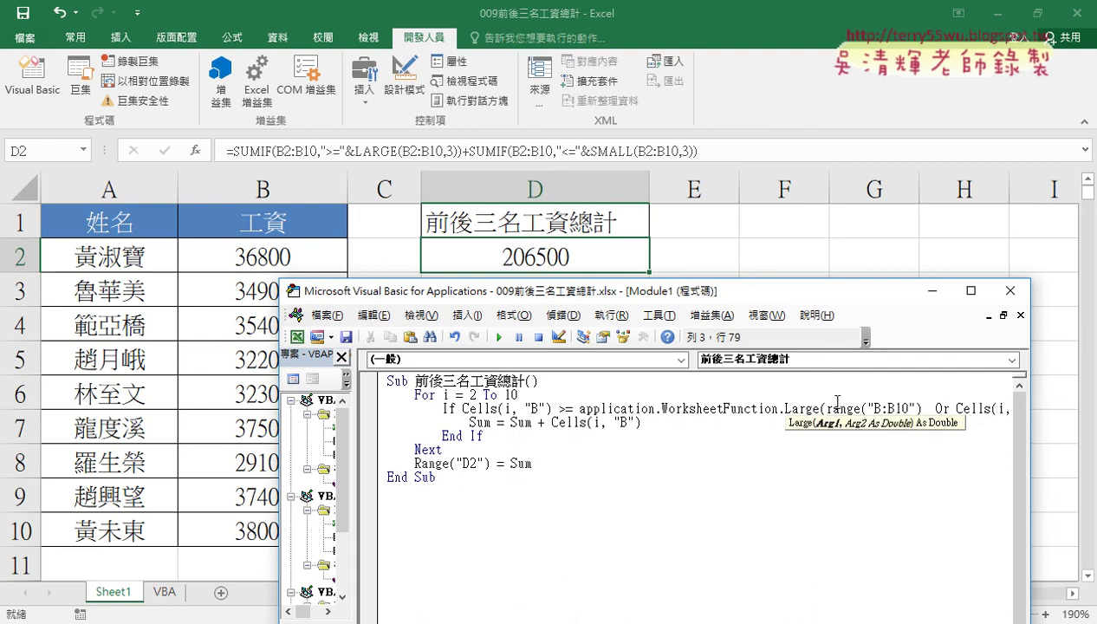
pyautogui.press('Delete')
pyautogui.press('Left')
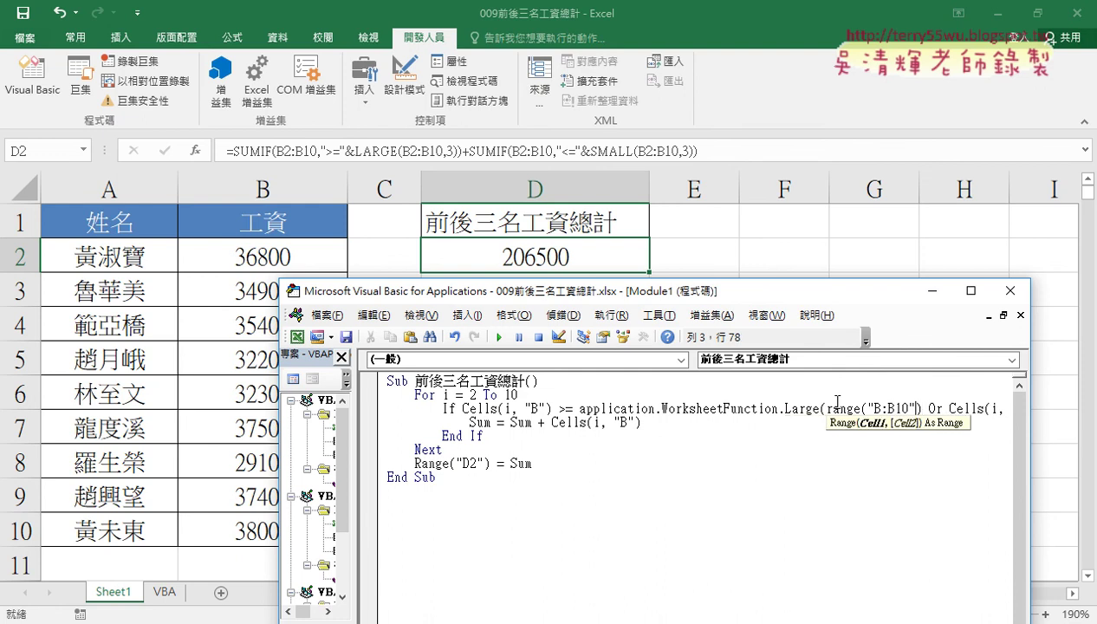
pyautogui.press('Right')
pyautogui.write(',')
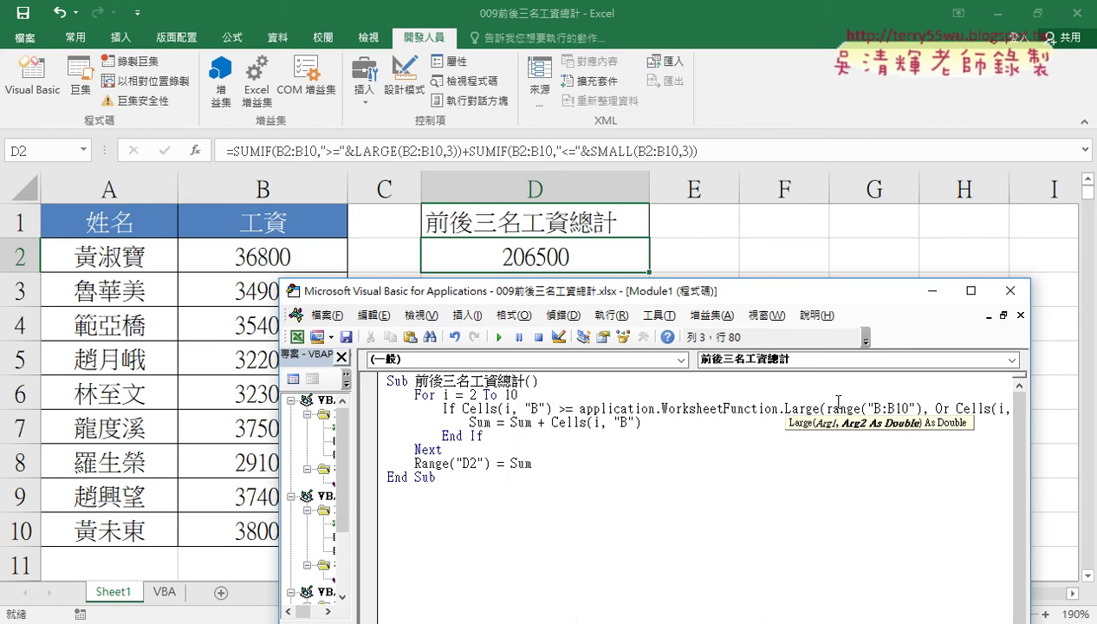
pyautogui.write('3')
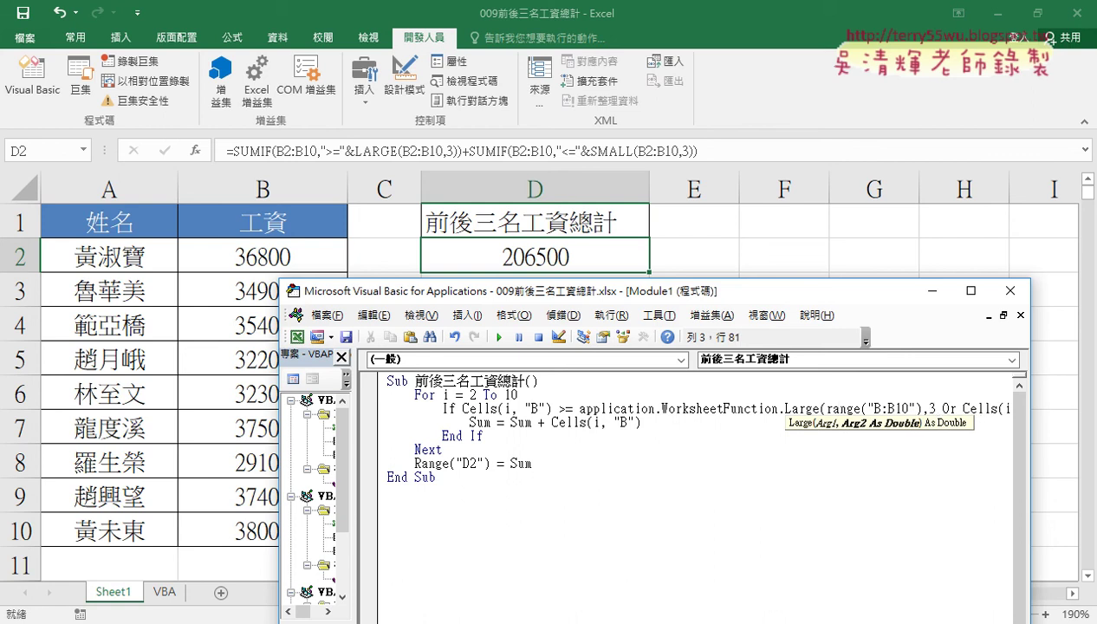
pyautogui.write(')')
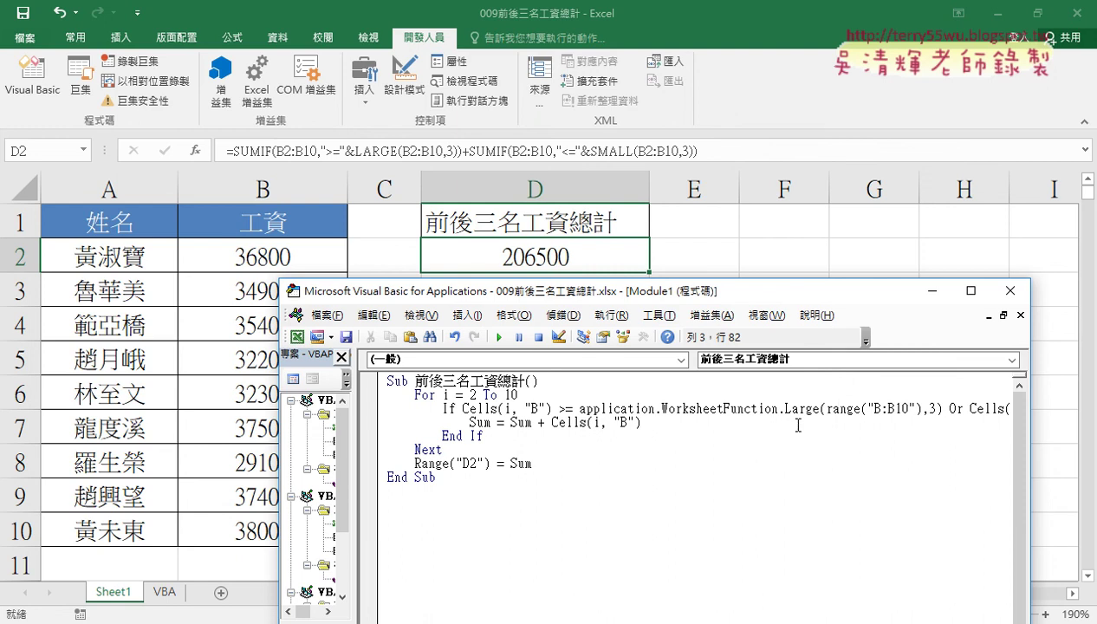
pyautogui.moveTo(579, 407); pyautogui.dragTo(941, 408)
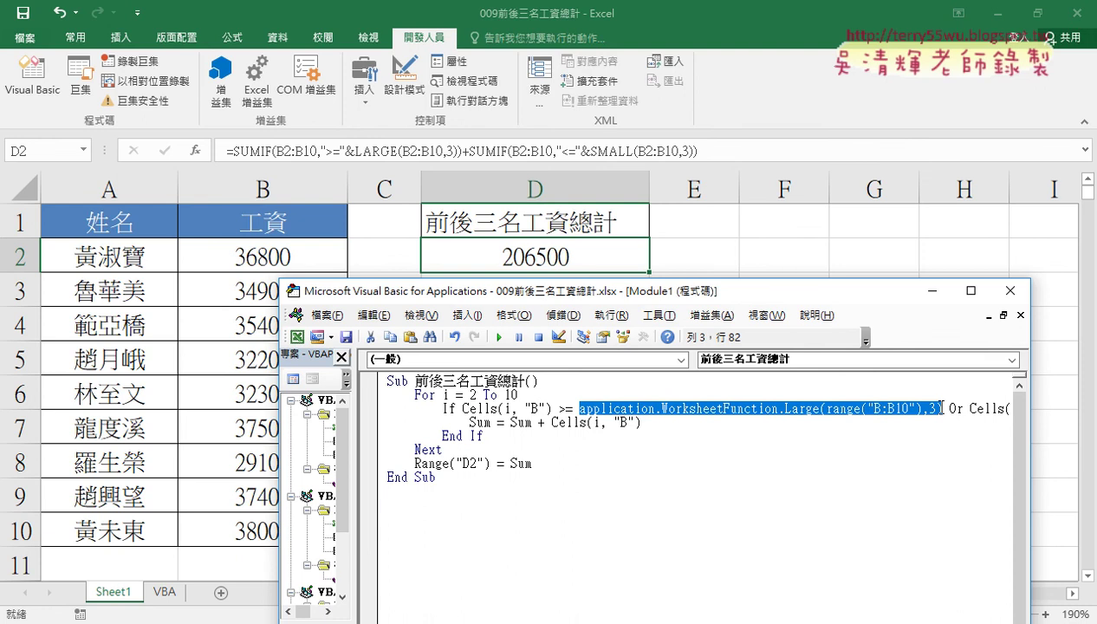
# - Correct the Large call's range from B:B10 to B2:B10
pyautogui.click(890, 408)
pyautogui.write('2')
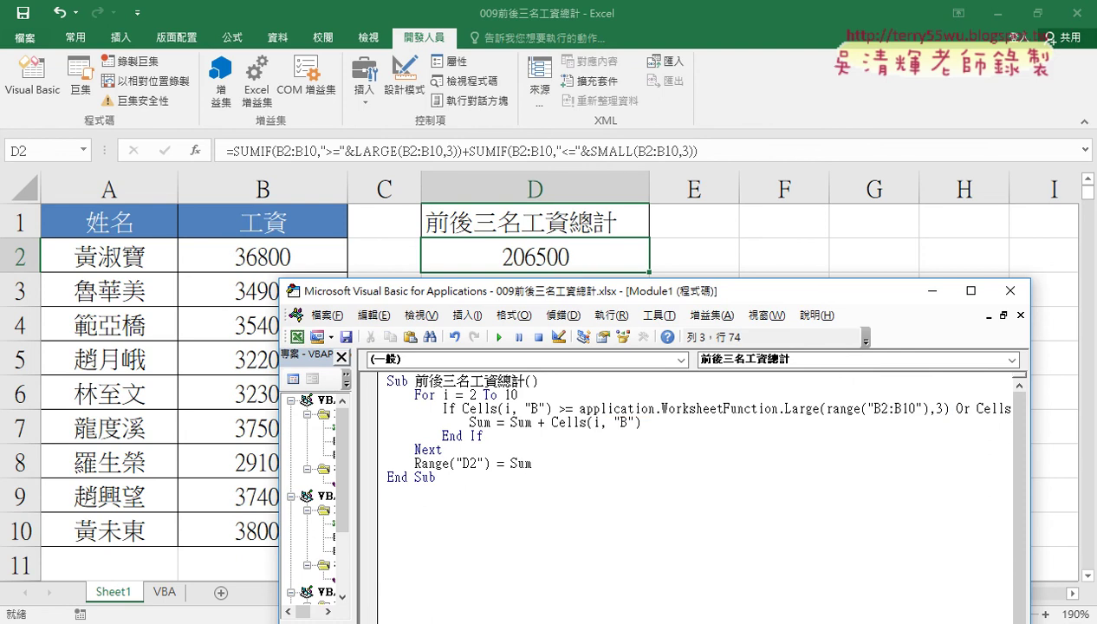
pyautogui.moveTo(648, 293); pyautogui.dragTo(551, 278)
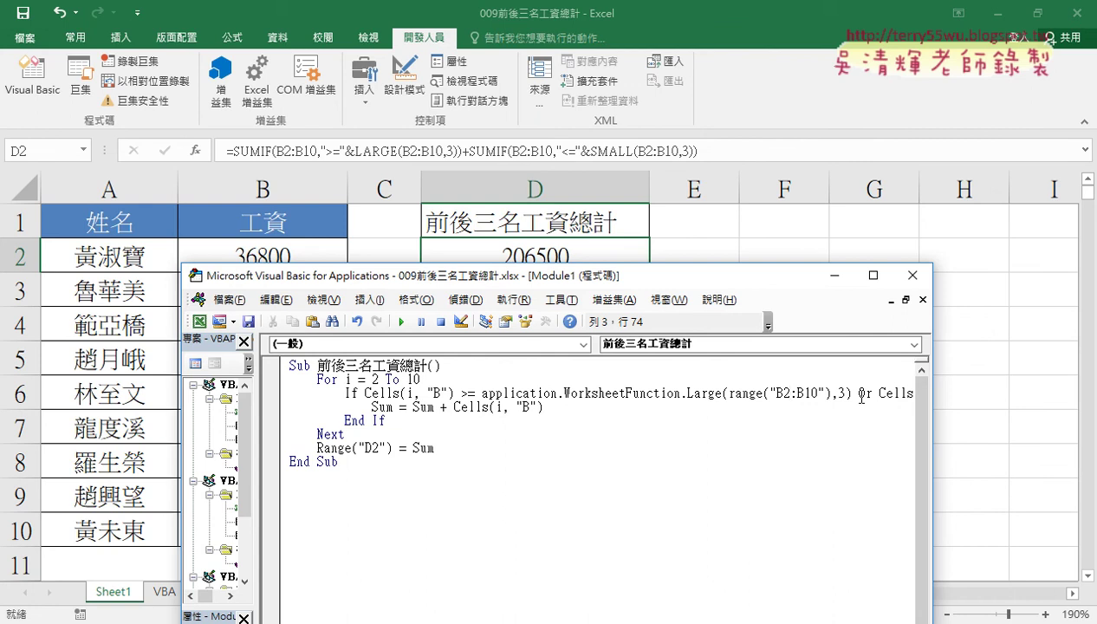
# - Continue the If condition after Or with ' _' and indent the Cells(i, "B") <= line
pyautogui.click(875, 394)
pyautogui.write('_')
pyautogui.press('Return')
pyautogui.press('Tab')
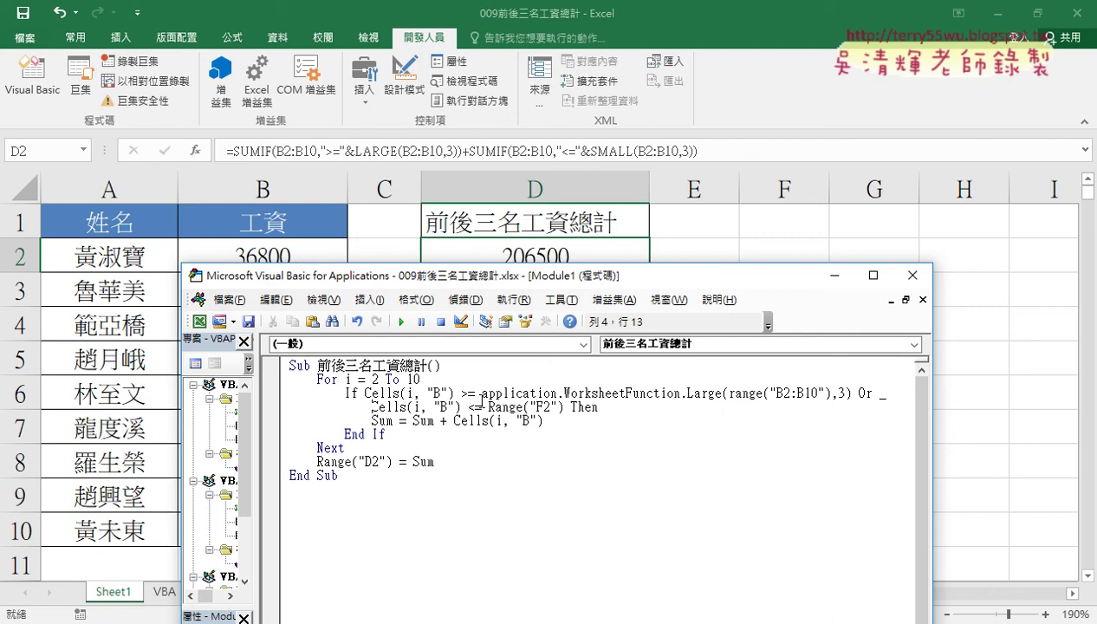
pyautogui.moveTo(489, 406); pyautogui.dragTo(564, 407)
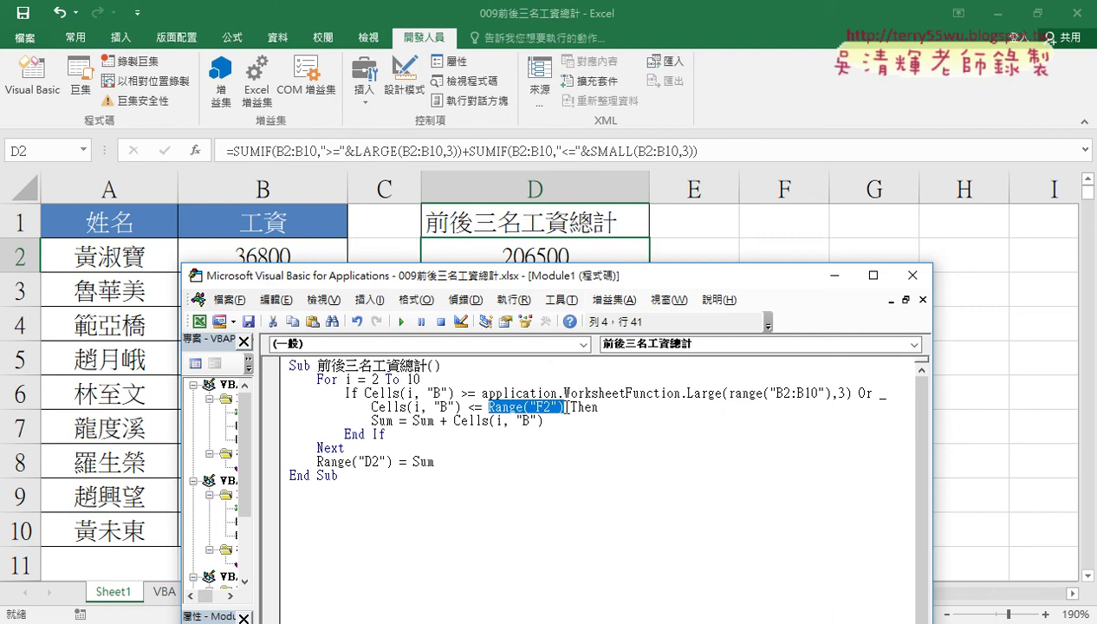
pyautogui.moveTo(482, 393); pyautogui.dragTo(624, 395)
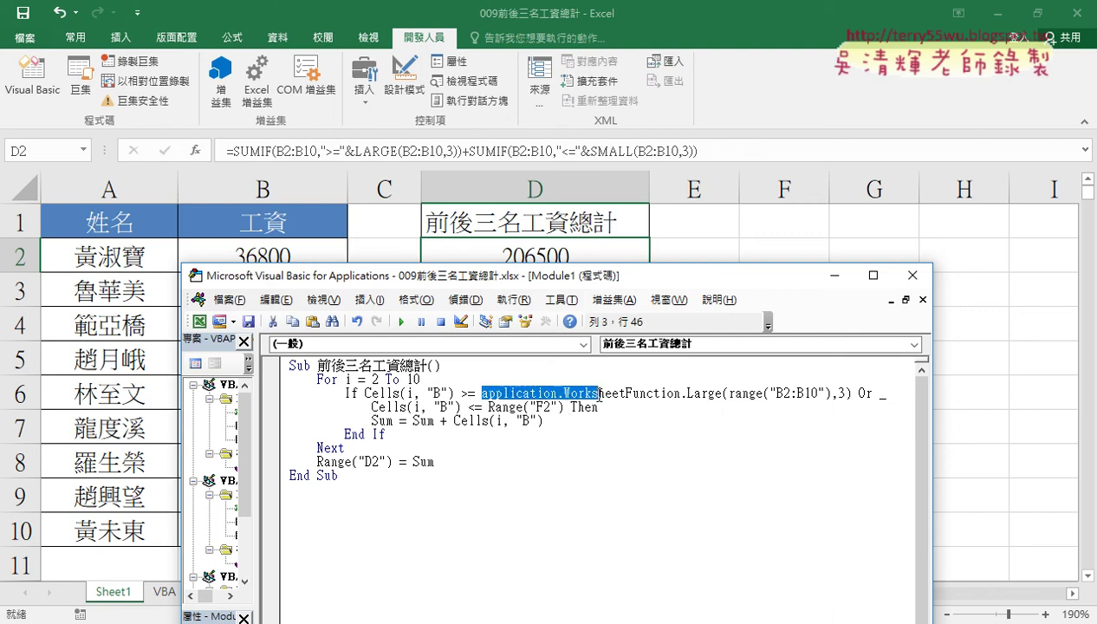
pyautogui.click(620, 428)
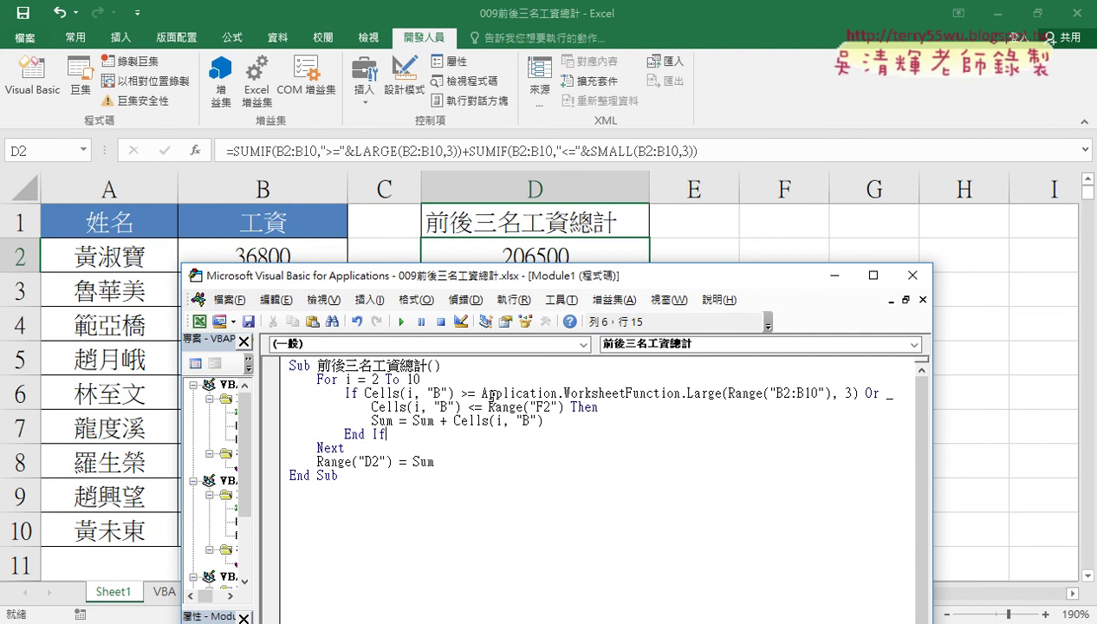
# - Replace Range("F2") on the second line with a copy of the Large(Range("B2:B10"), 3) expression
pyautogui.moveTo(482, 393); pyautogui.dragTo(859, 394)
pyautogui.rightClick(763, 398)
pyautogui.click(803, 135)
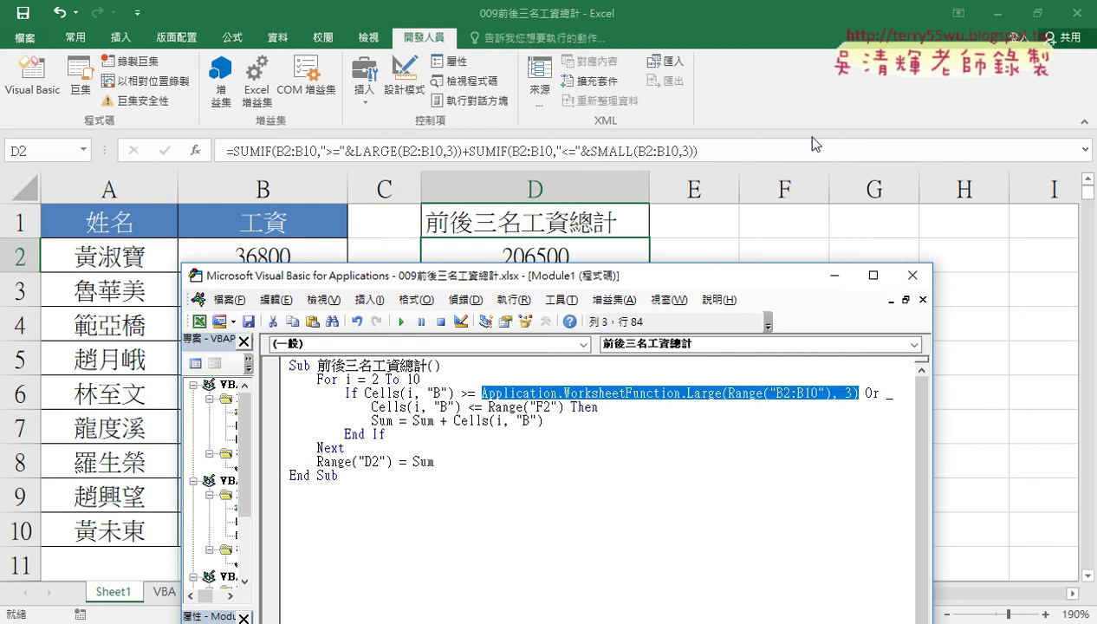
pyautogui.moveTo(489, 408); pyautogui.dragTo(562, 408)
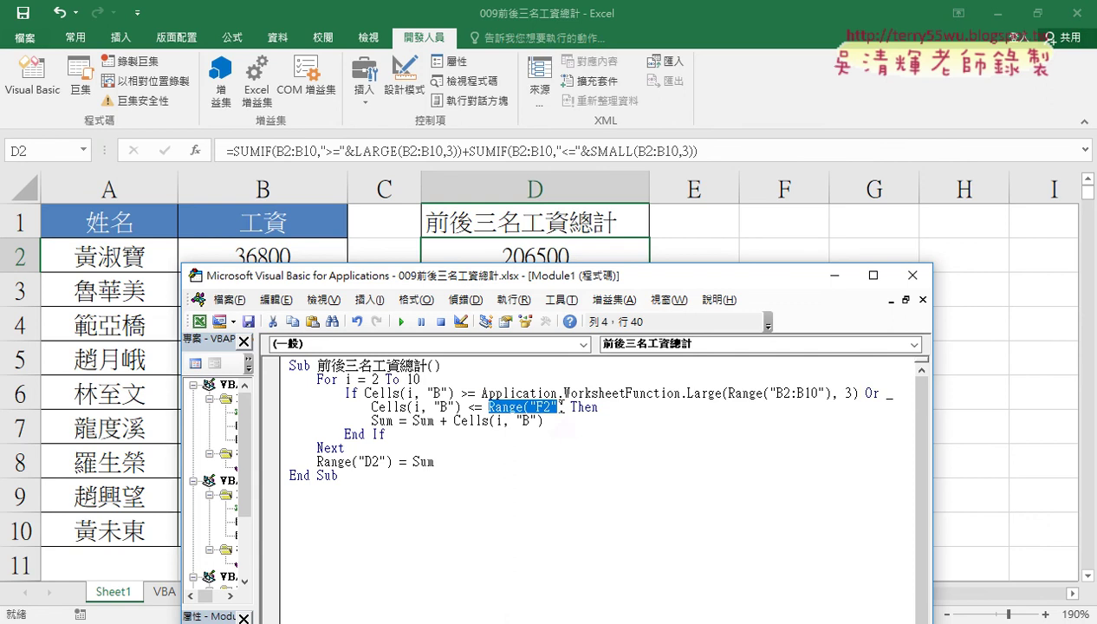
pyautogui.rightClick(537, 413)
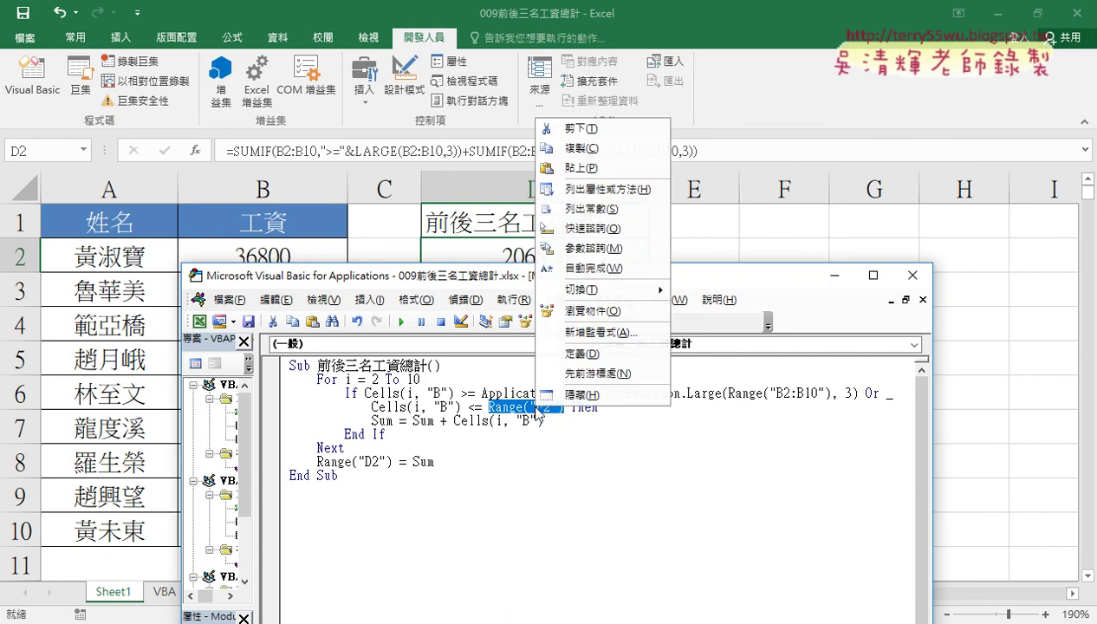
pyautogui.click(581, 167)
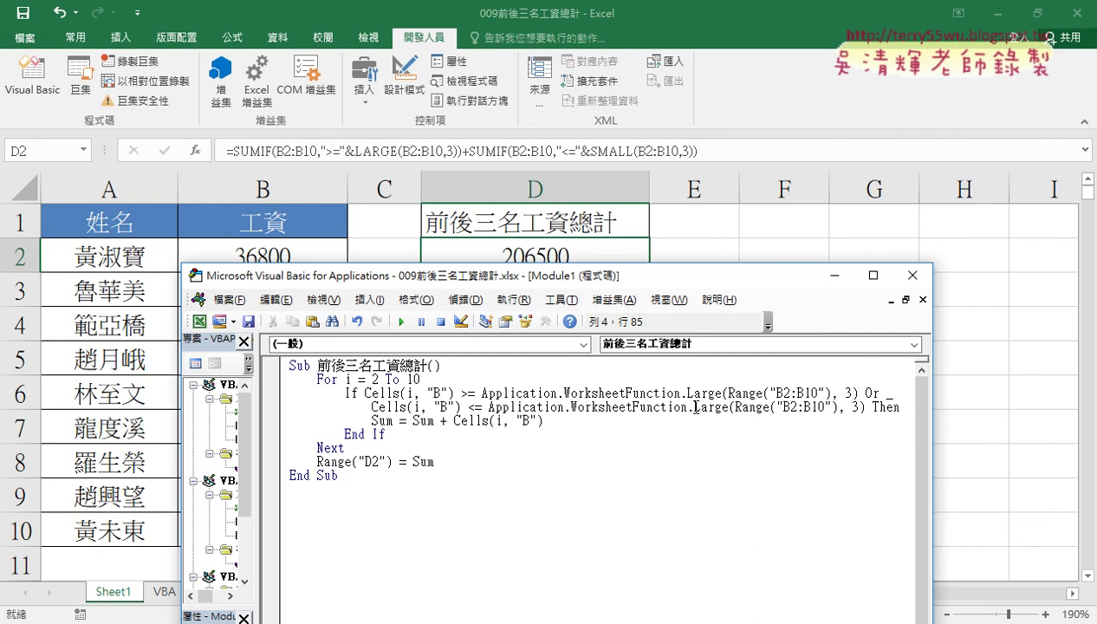
# - Change the pasted Large to Small so the second comparison uses the 3rd smallest salary
pyautogui.moveTo(694, 406); pyautogui.dragTo(729, 406)
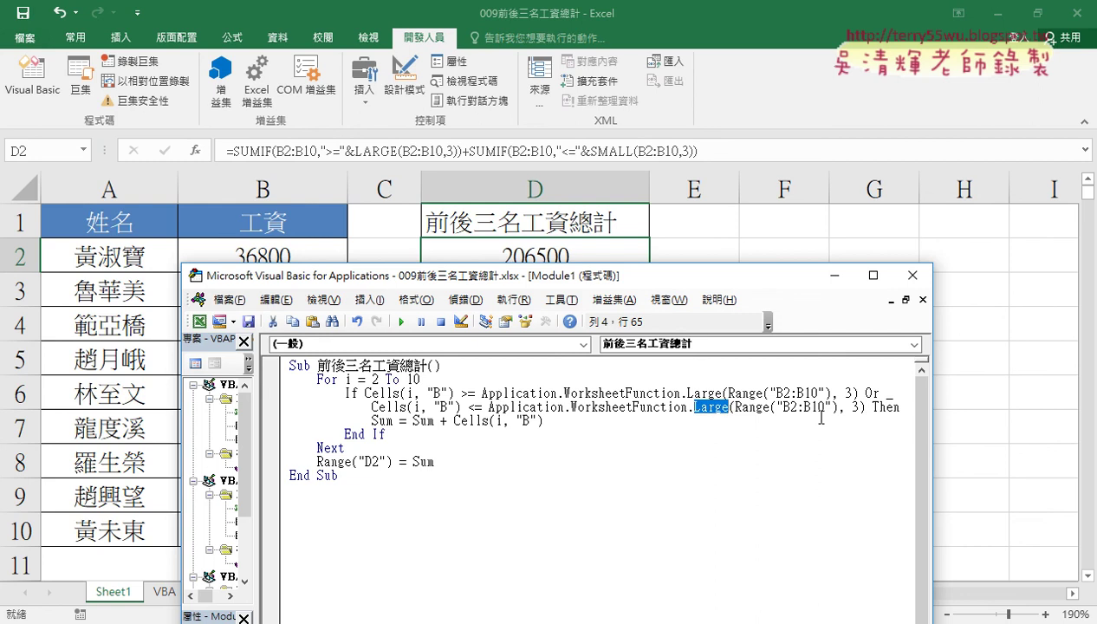
pyautogui.write('s')
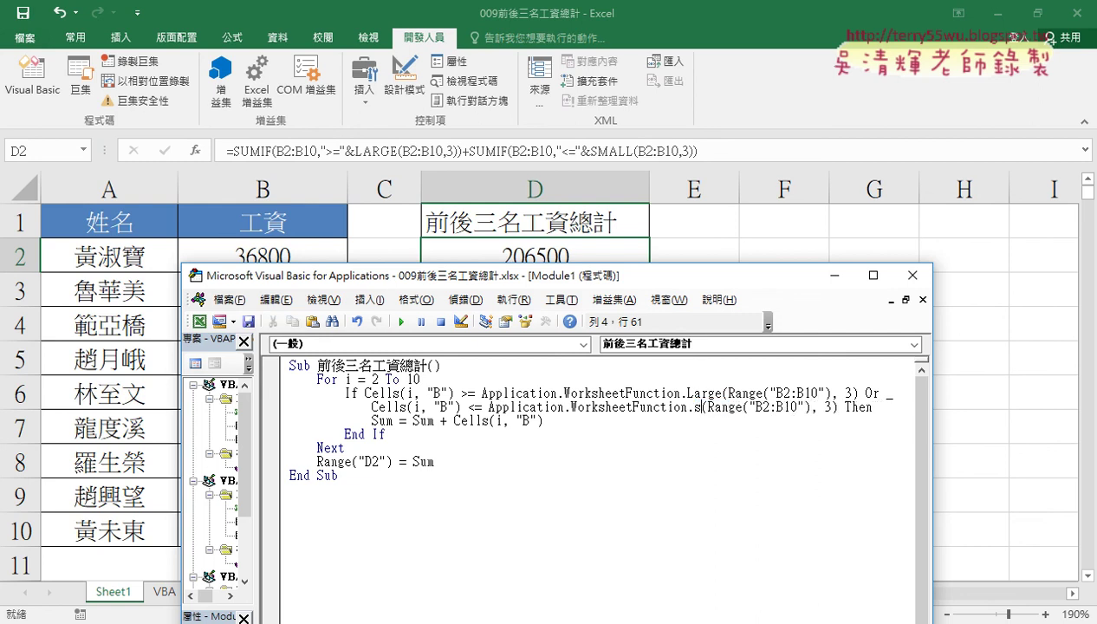
pyautogui.write('mall')
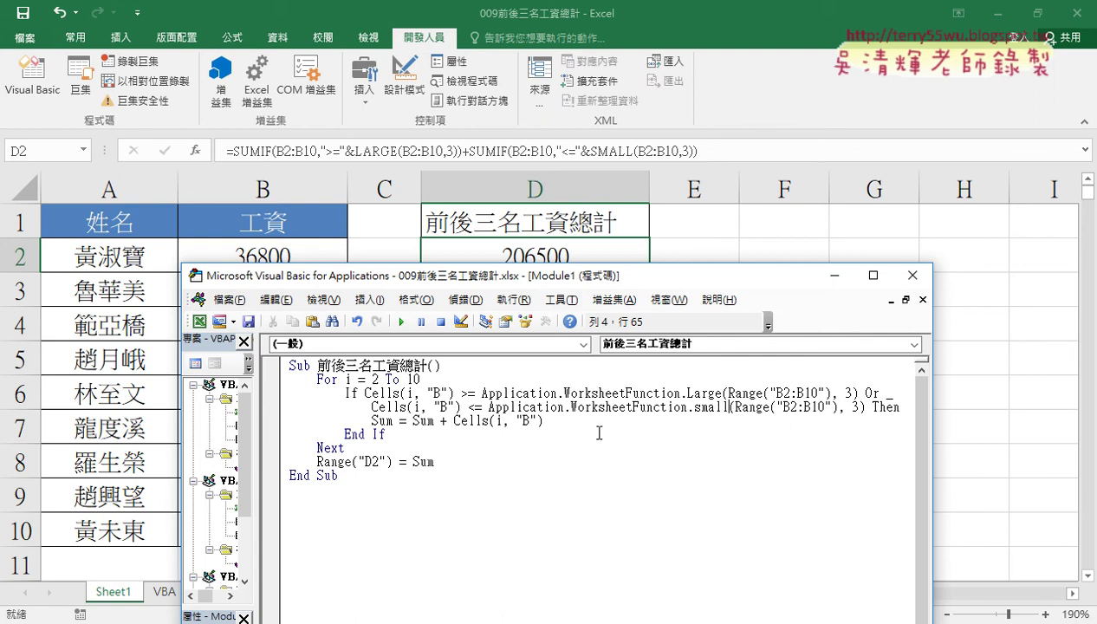
pyautogui.doubleClick(473, 407)
pyautogui.moveTo(838, 408)
pyautogui.mouseDown()
pyautogui.moveTo(552, 397)
pyautogui.moveTo(500, 414)
pyautogui.mouseUp()
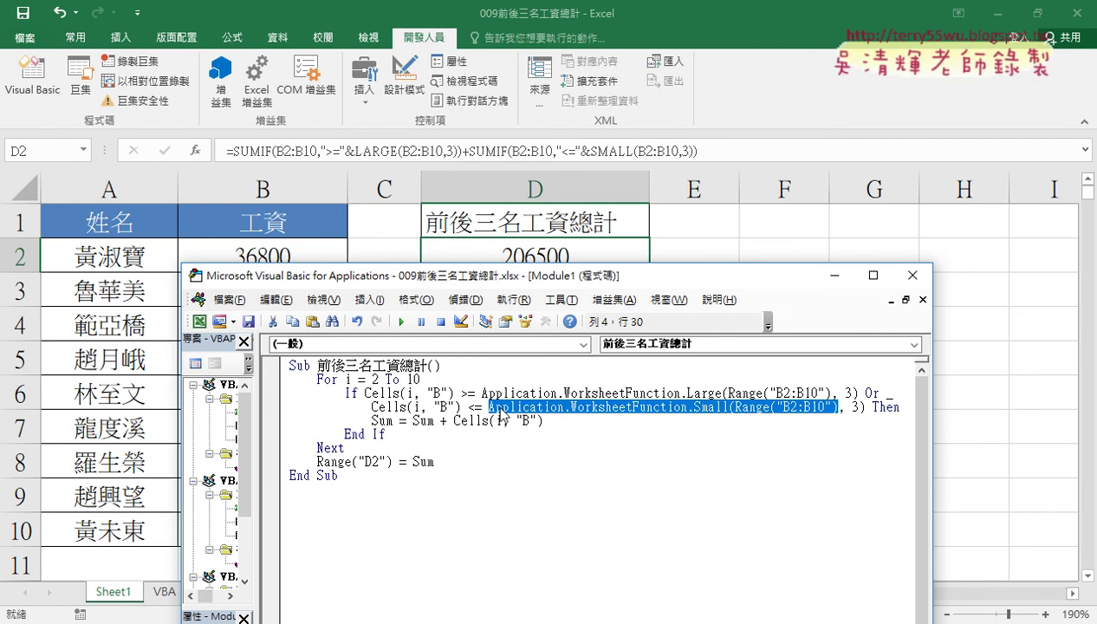
pyautogui.moveTo(735, 407); pyautogui.dragTo(838, 410)
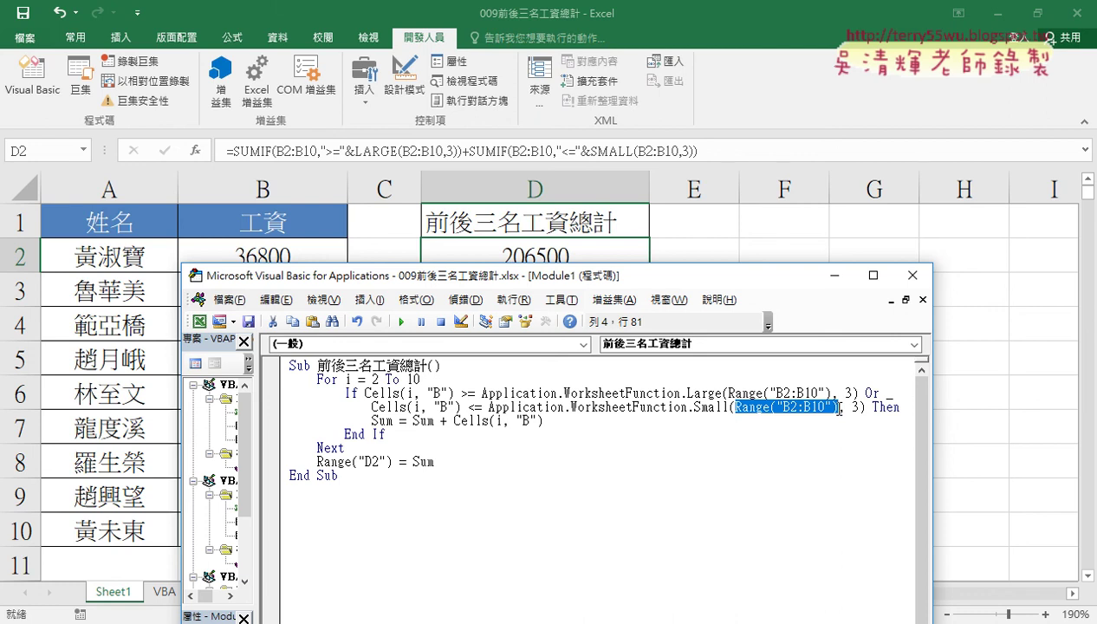
pyautogui.moveTo(491, 272); pyautogui.dragTo(512, 297)
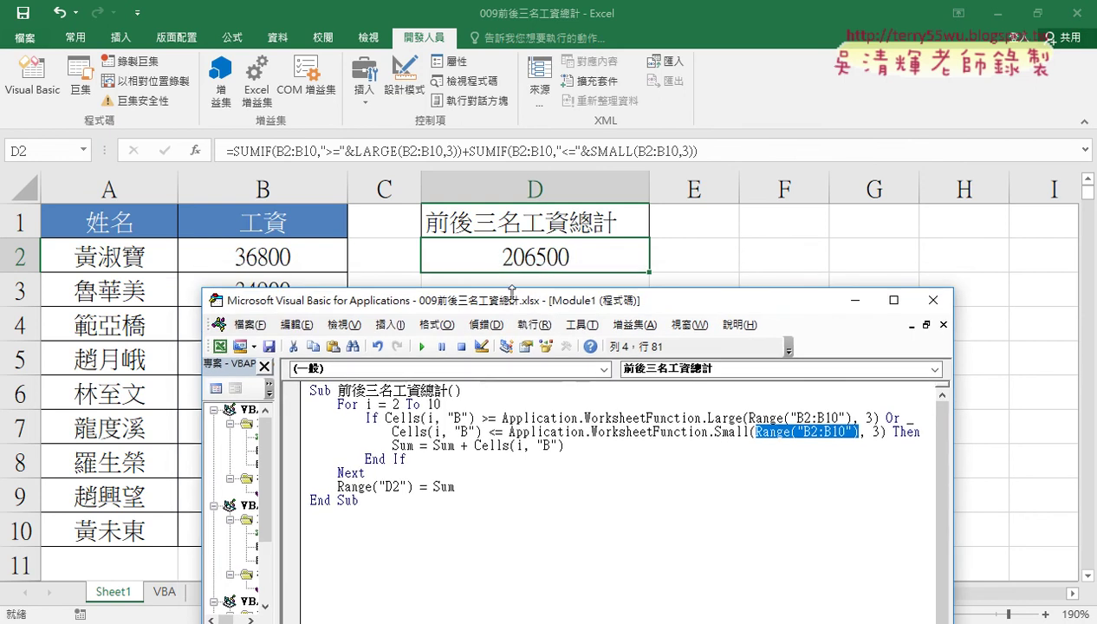
# - Clear the 206500 total from D2 on the VBA sheet
pyautogui.click(163, 592)
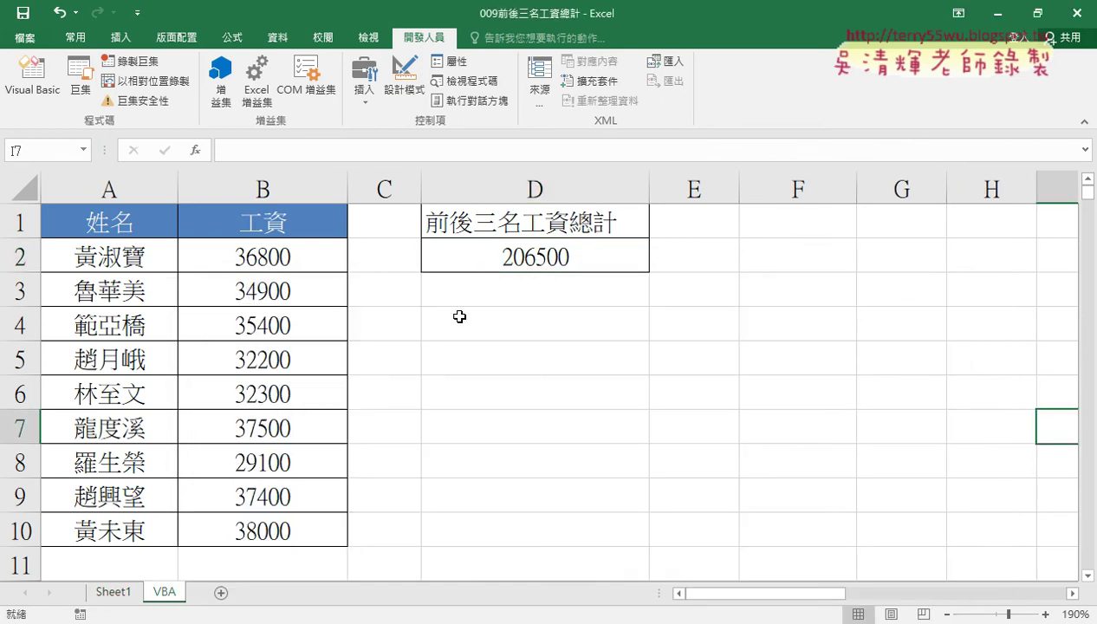
pyautogui.click(498, 256)
pyautogui.press('Delete')
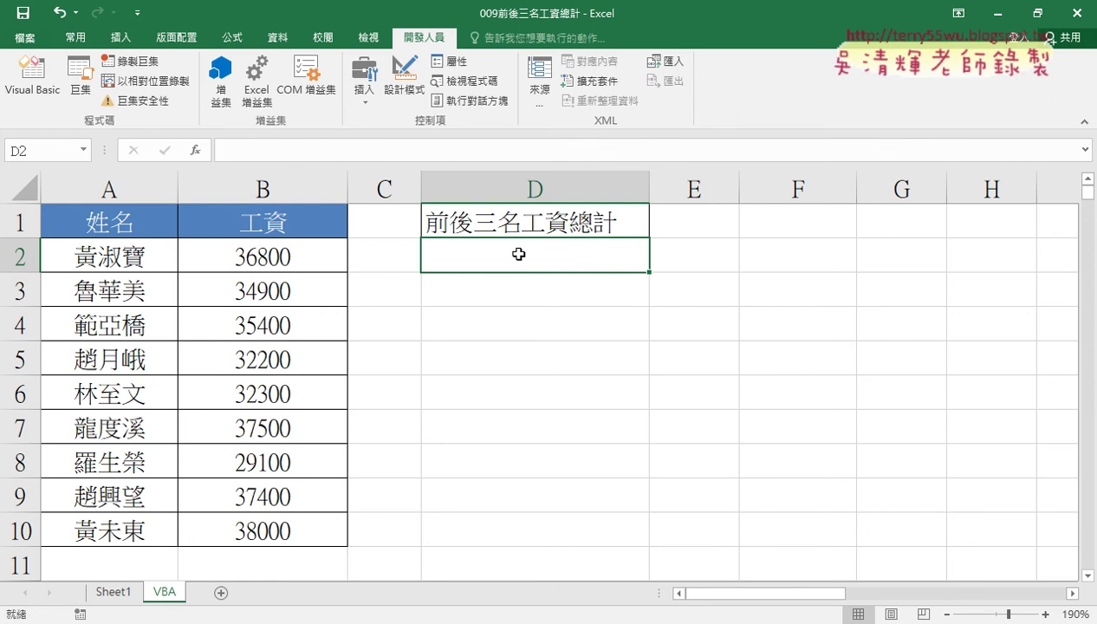
# - Run the macro again from the code editor to refill D2
pyautogui.click(26, 82)
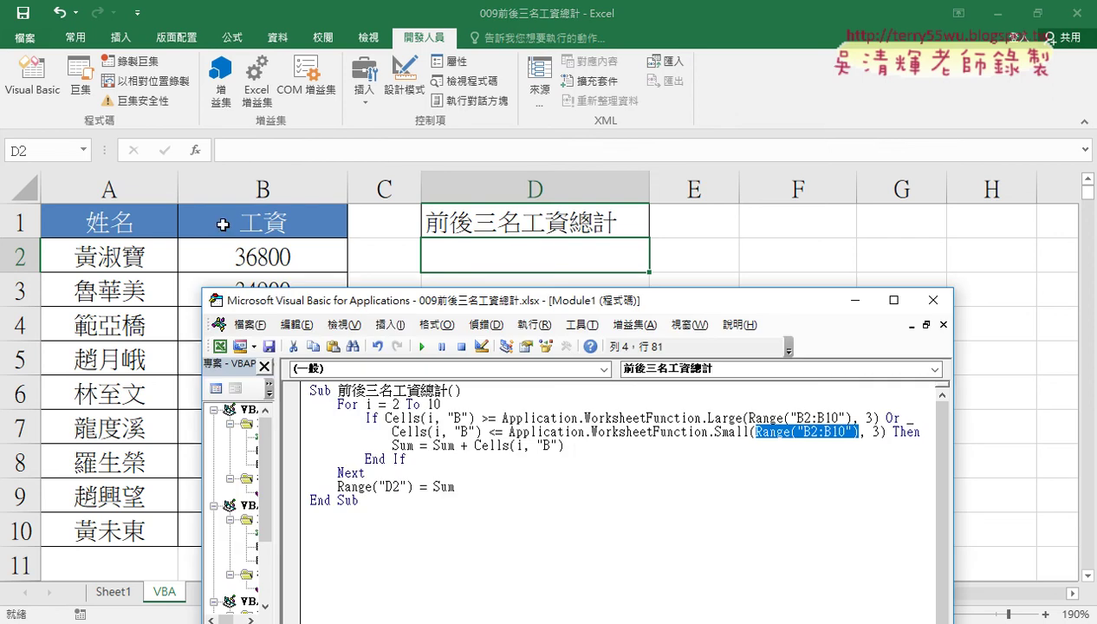
pyautogui.click(570, 445)
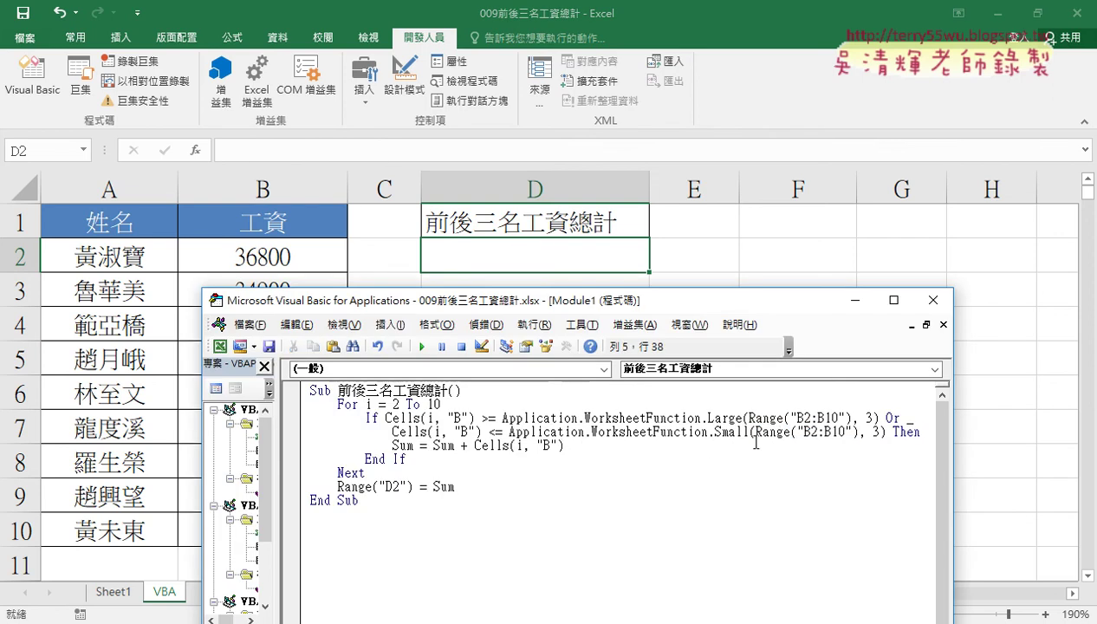
pyautogui.click(419, 347)
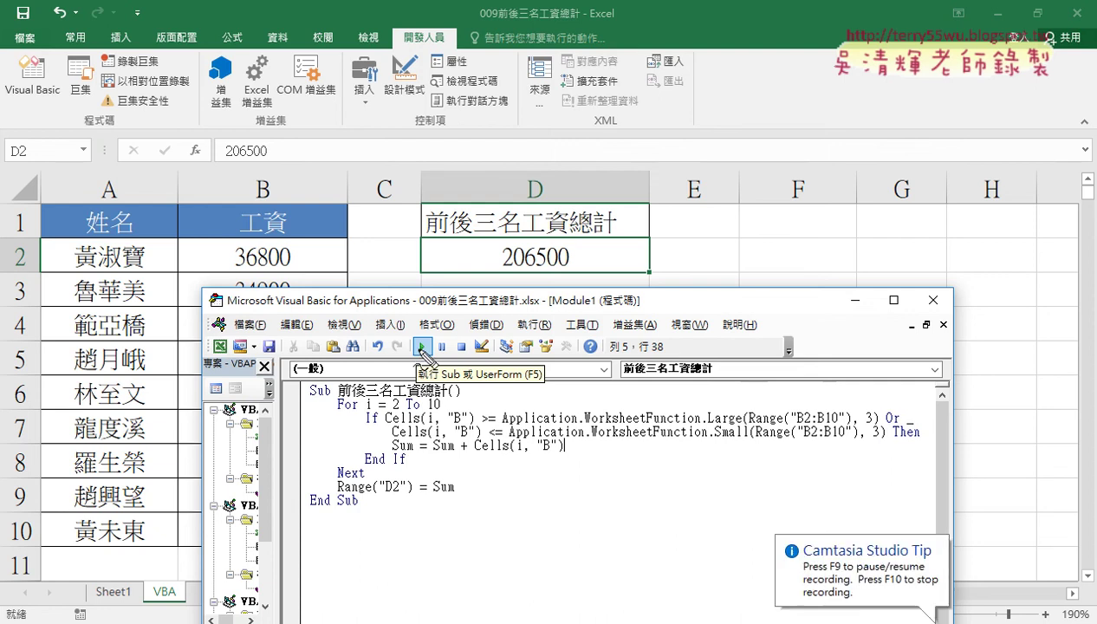
# - Highlight the Large and Small calls in the code, then switch to the Google Docs notes
pyautogui.moveTo(502, 426); pyautogui.dragTo(596, 426)
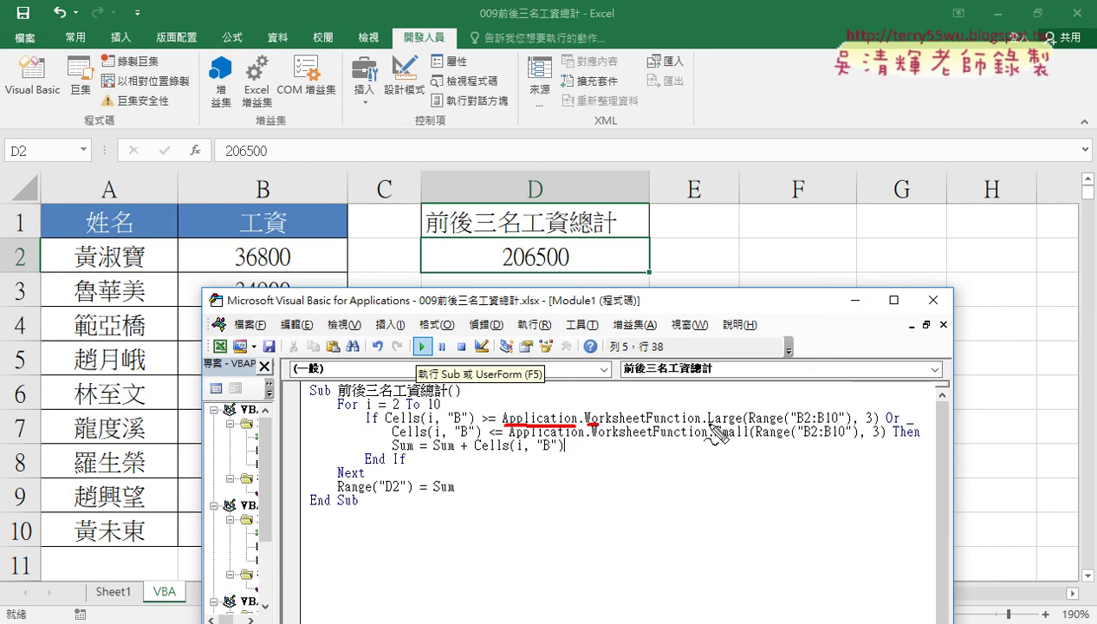
pyautogui.moveTo(708, 426); pyautogui.dragTo(871, 426)
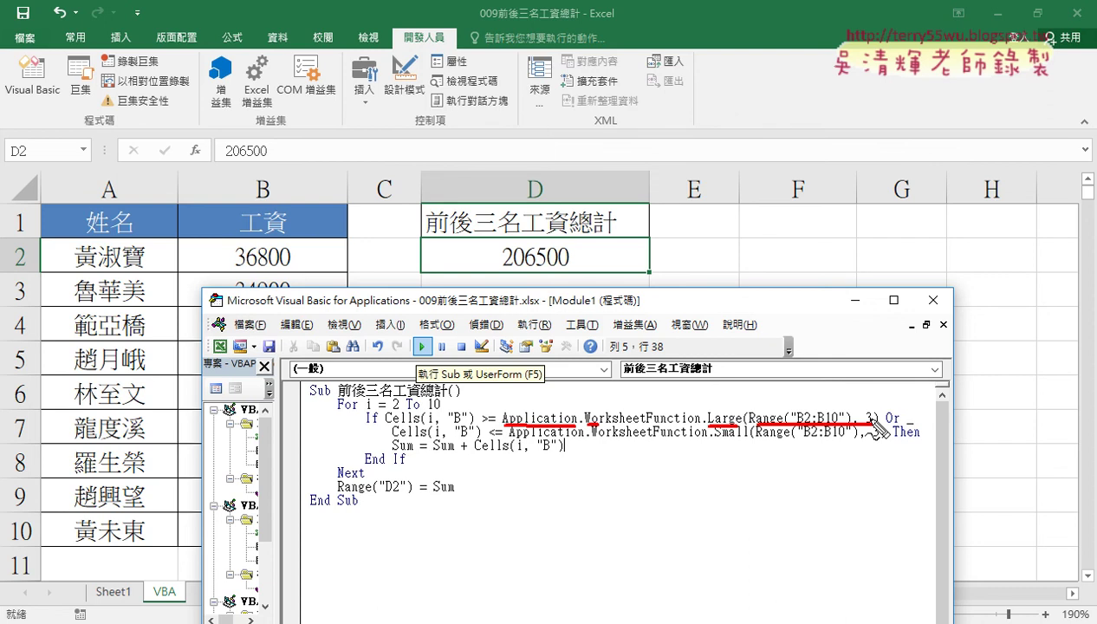
pyautogui.click(422, 347)
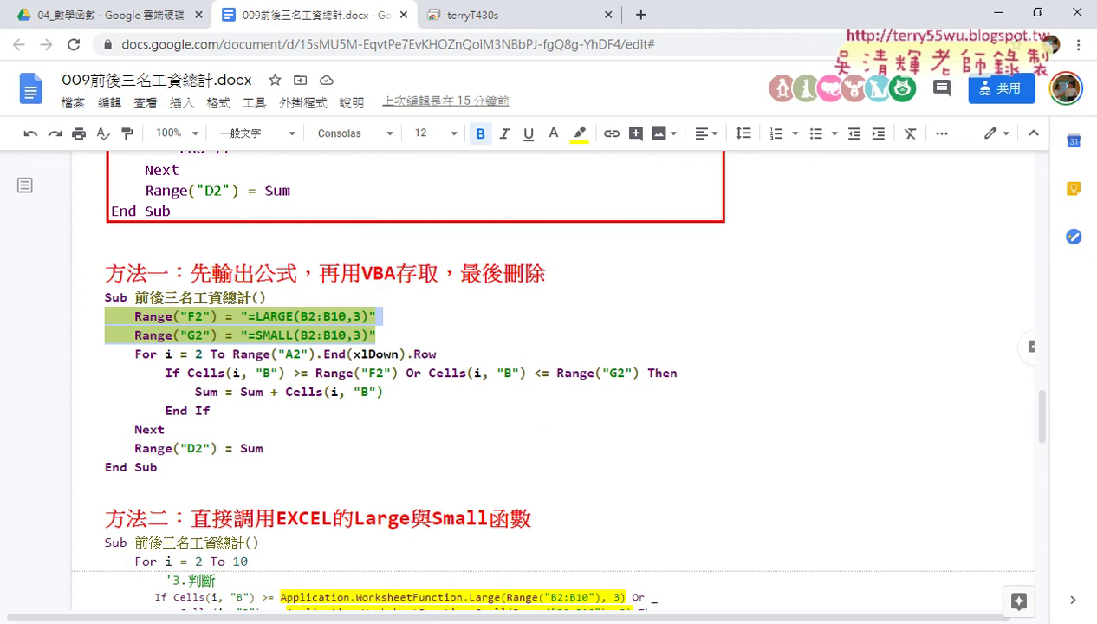
pyautogui.click(336, 392)
pyautogui.scroll(-1, 336, 392)
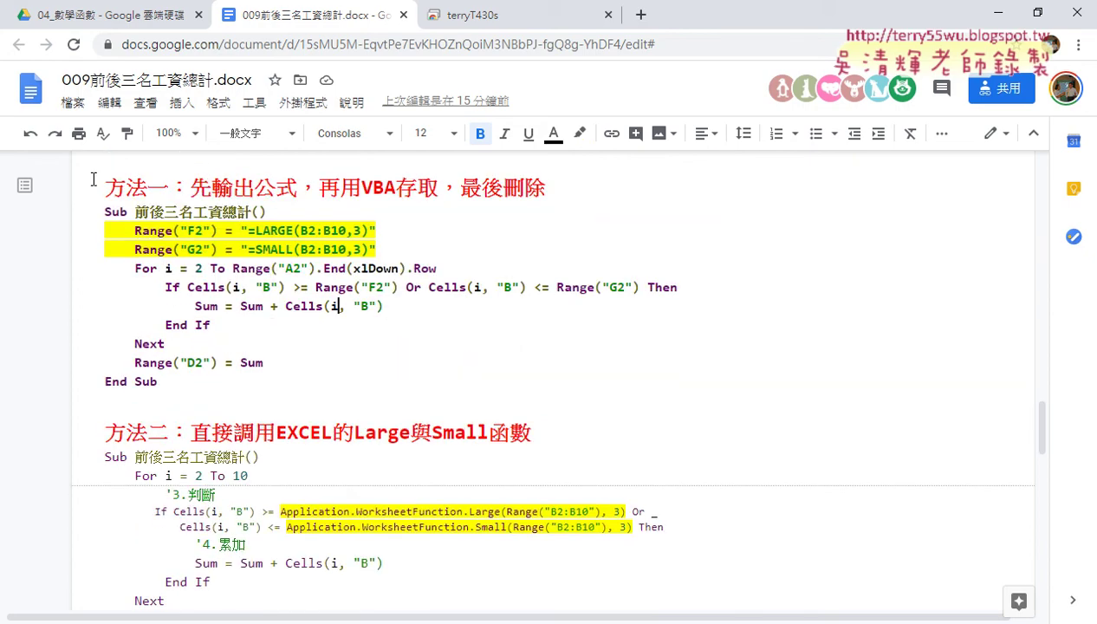
pyautogui.moveTo(96, 186); pyautogui.dragTo(170, 187)
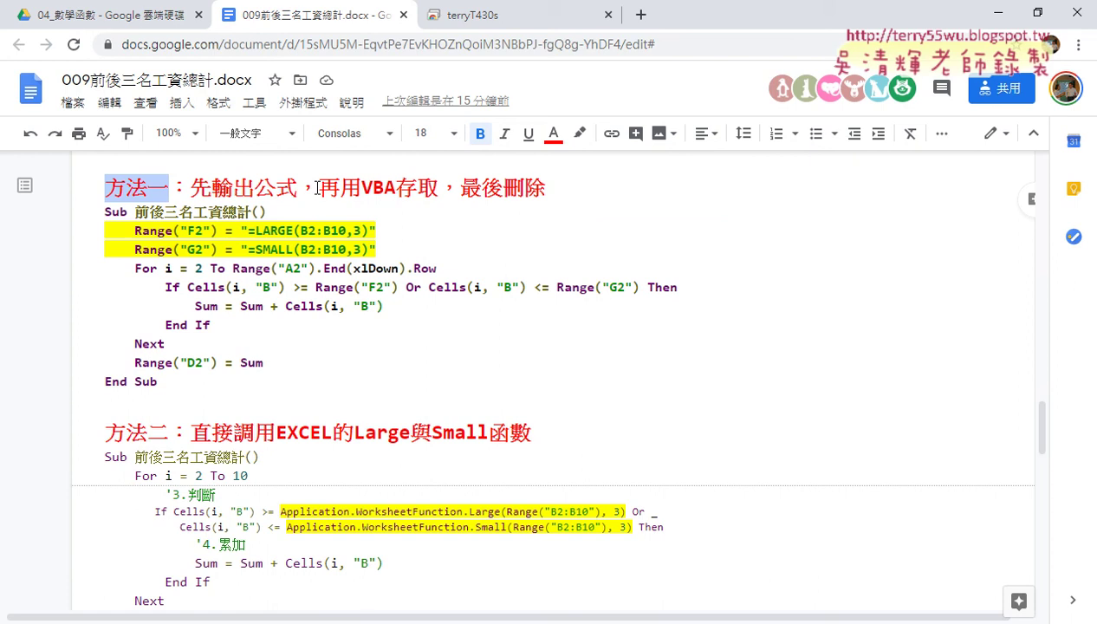
pyautogui.moveTo(438, 187); pyautogui.dragTo(342, 187)
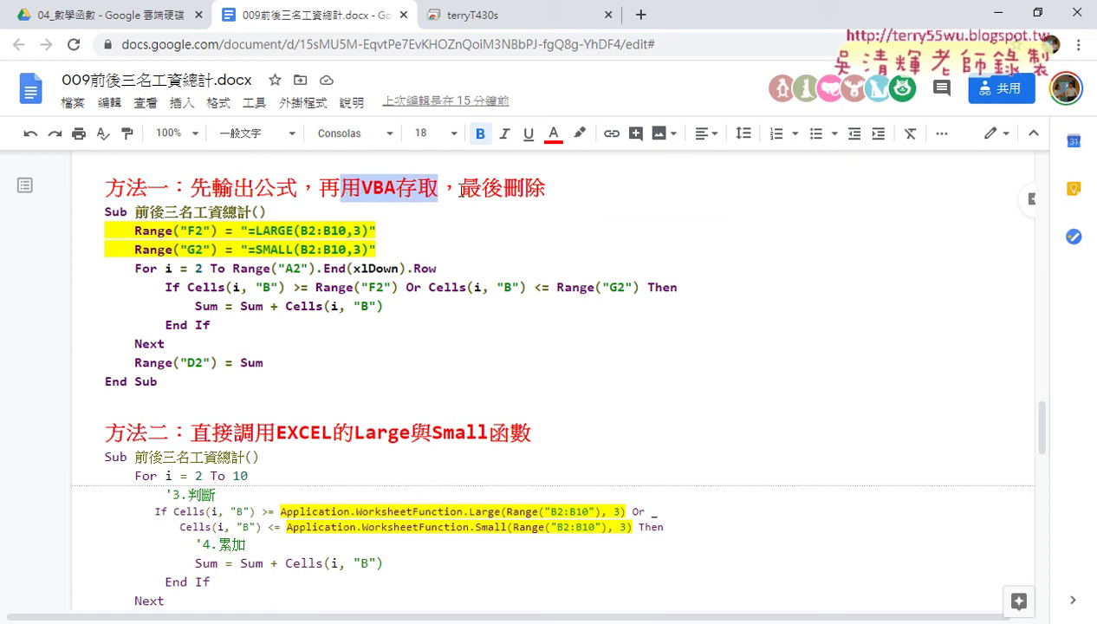
pyautogui.moveTo(460, 188); pyautogui.dragTo(545, 187)
pyautogui.scroll(-1, 531, 262)
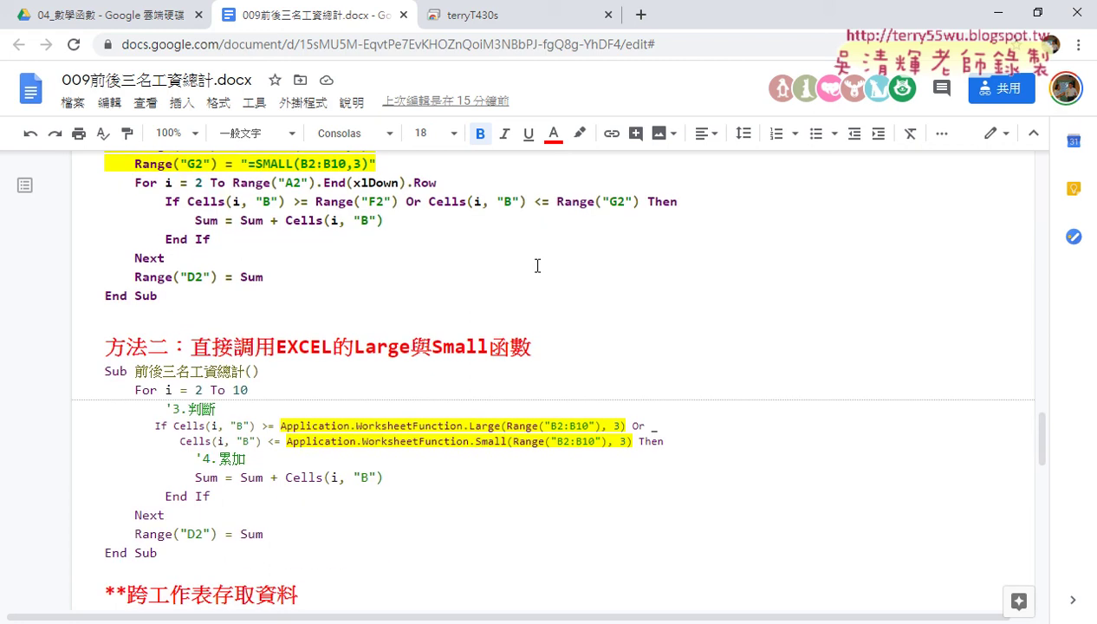
pyautogui.moveTo(281, 425); pyautogui.dragTo(625, 426)
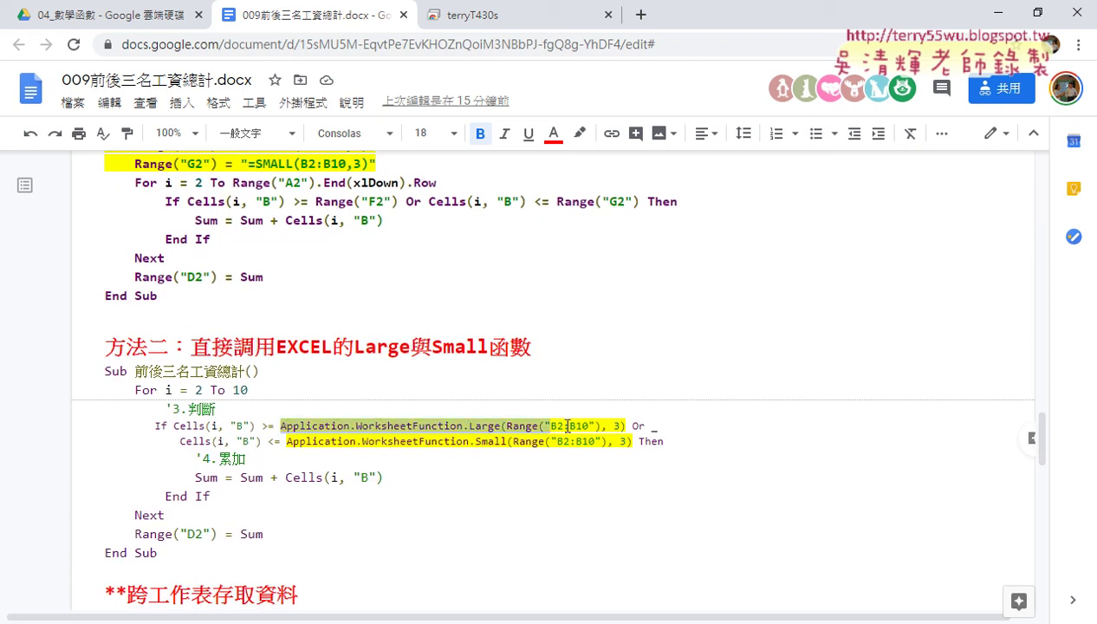